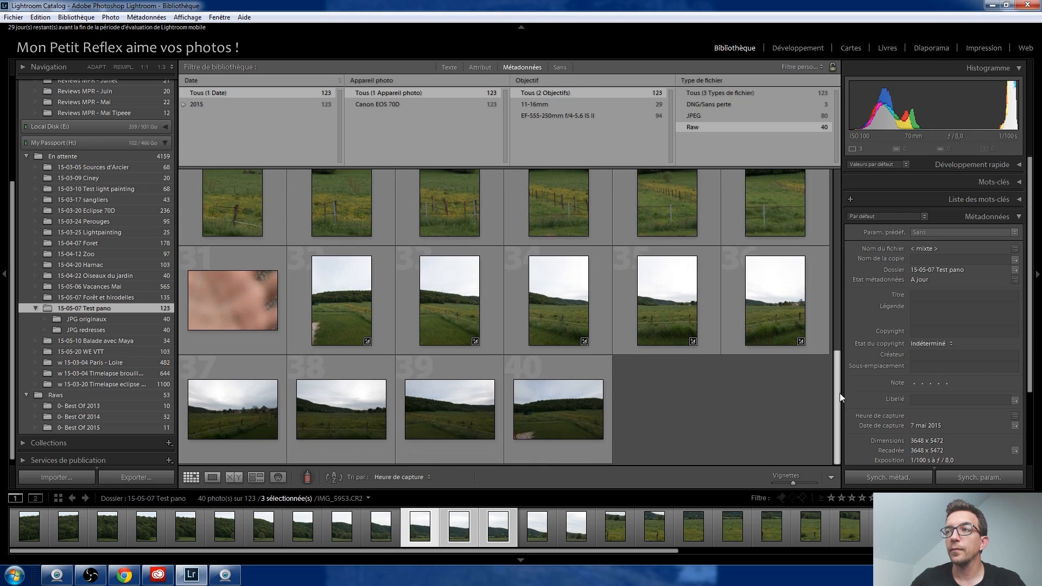
- Filter the folder to DNG files, view the panorama "IMG_5974-Panorama - sans obj.dng" full size, and return to the thumbnail grid
left_click(755, 403)
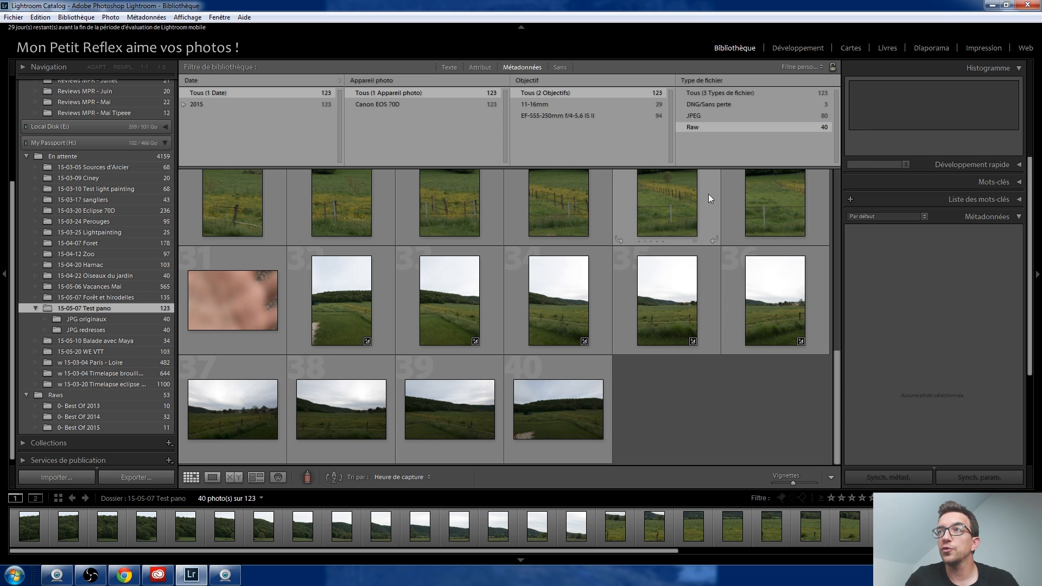
left_click(714, 103)
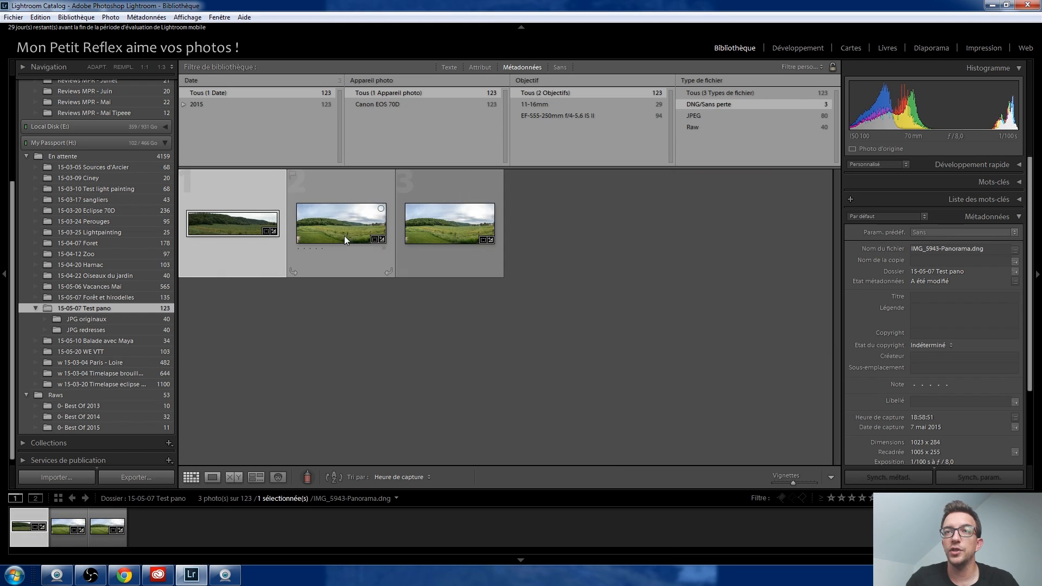
double_click(327, 235)
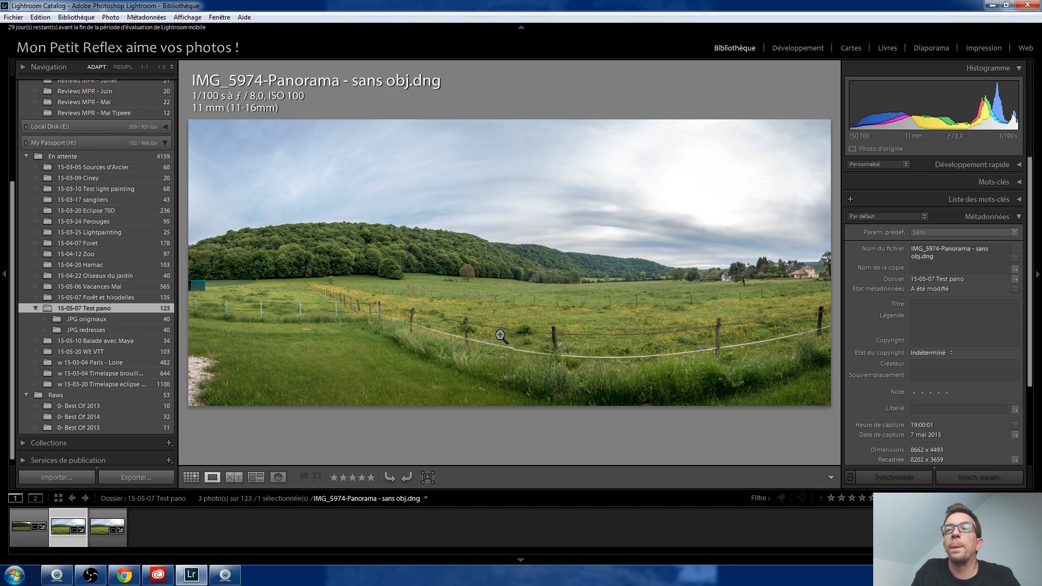
left_click(192, 477)
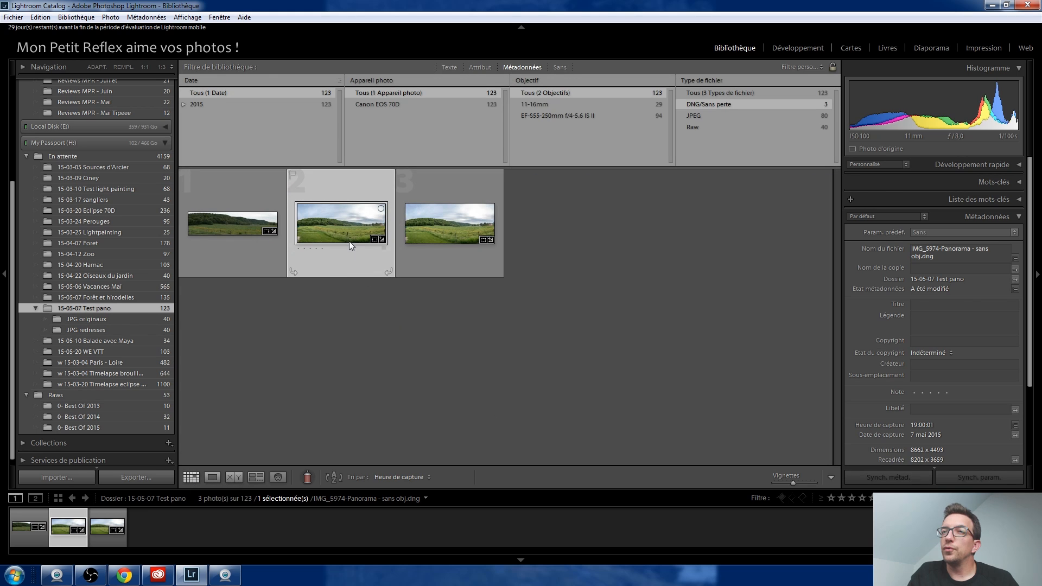
mouse_move(347, 240)
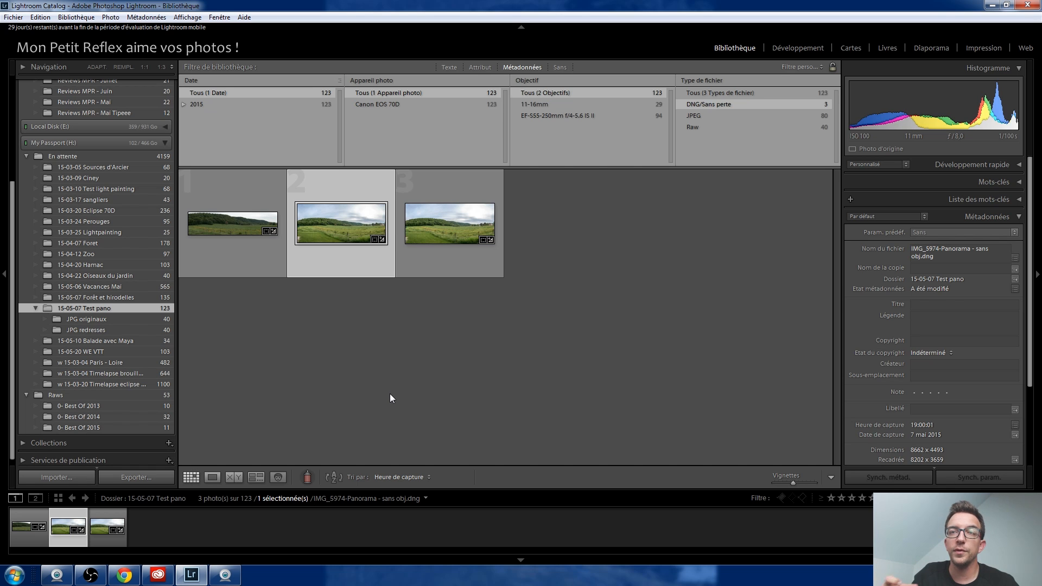
- Filter the folder to Raw files and open IMG_5958.CR2 in the Develop module
left_click(705, 127)
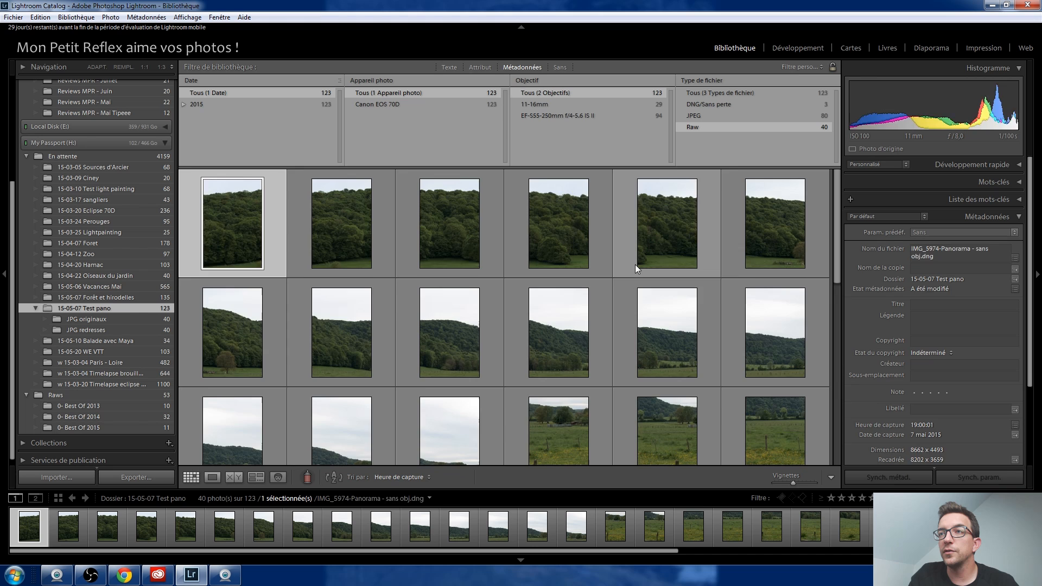
scroll(635, 271, "down", 5)
scroll(646, 307, "up", 3)
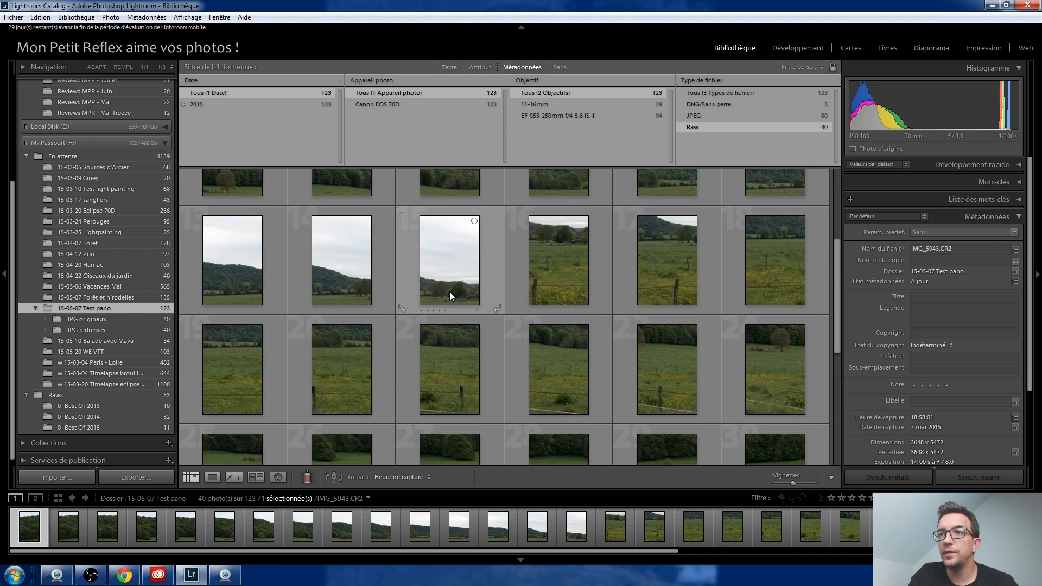
left_click(553, 272)
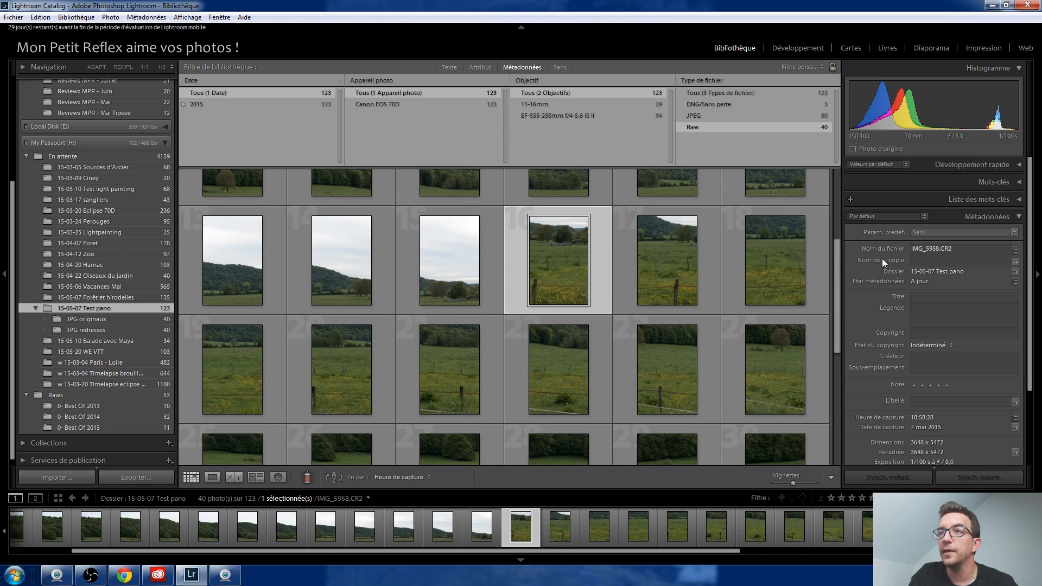
left_click(797, 48)
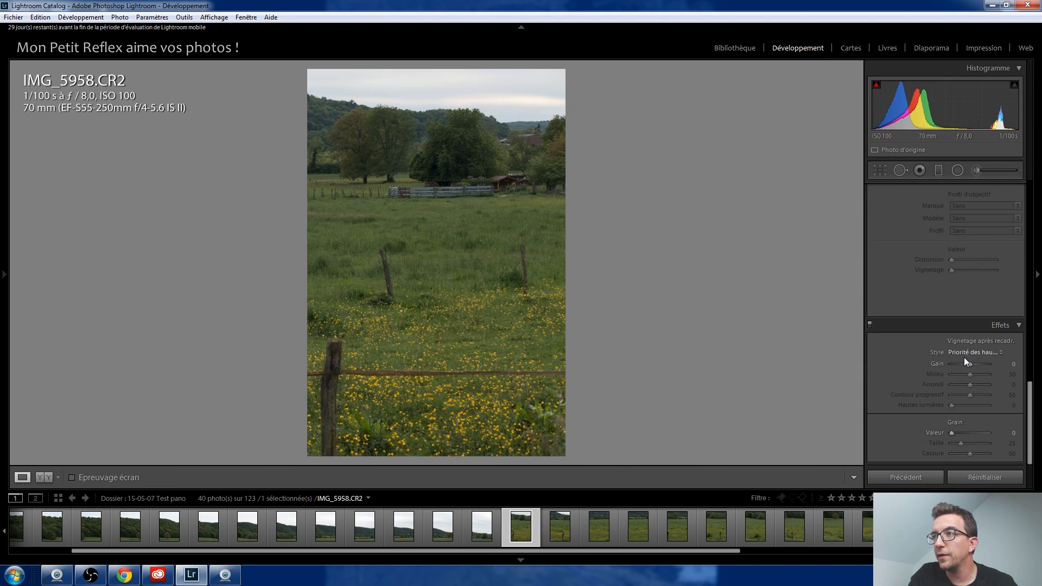
- Enable the lens profile correction on IMG_5958.CR2, and disable it again
scroll(964, 357, "up", 3)
left_click(878, 298)
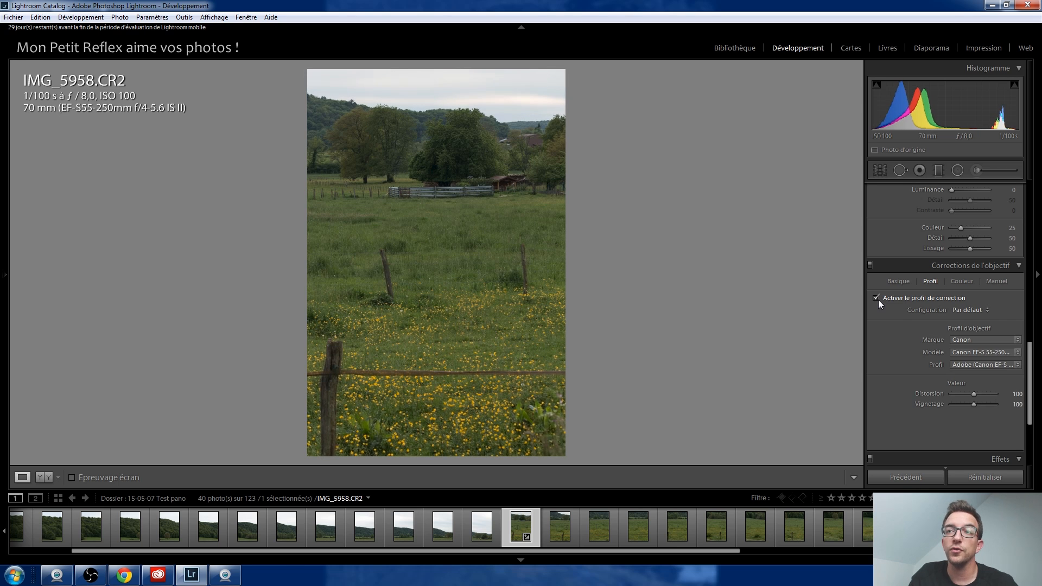
left_click(878, 300)
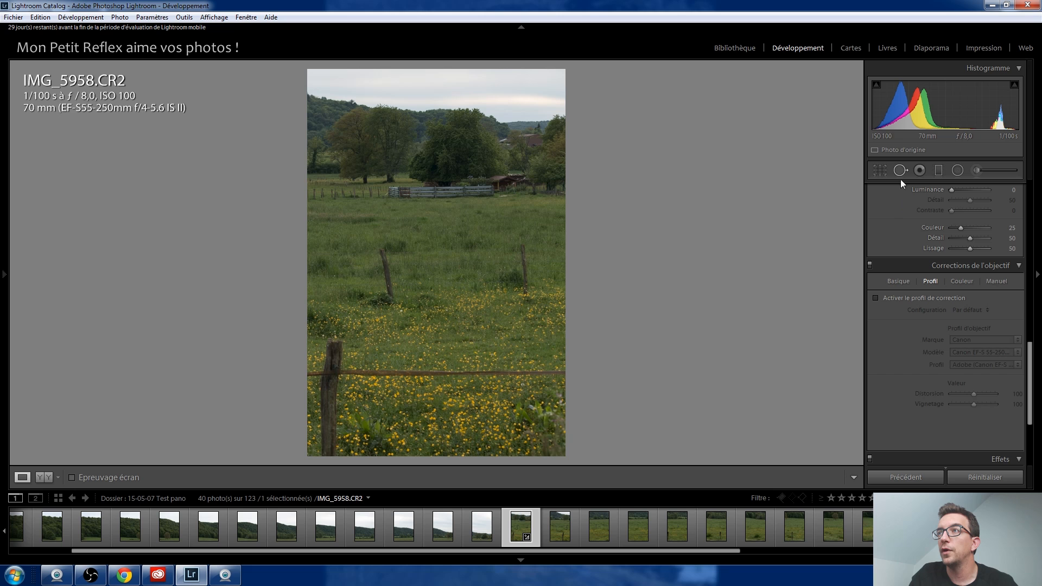
- Enable the lens profile correction on IMG_5980.CR2 with Tokina as the lens make, and compare the photo with and without it
scroll(809, 520, "down", 5)
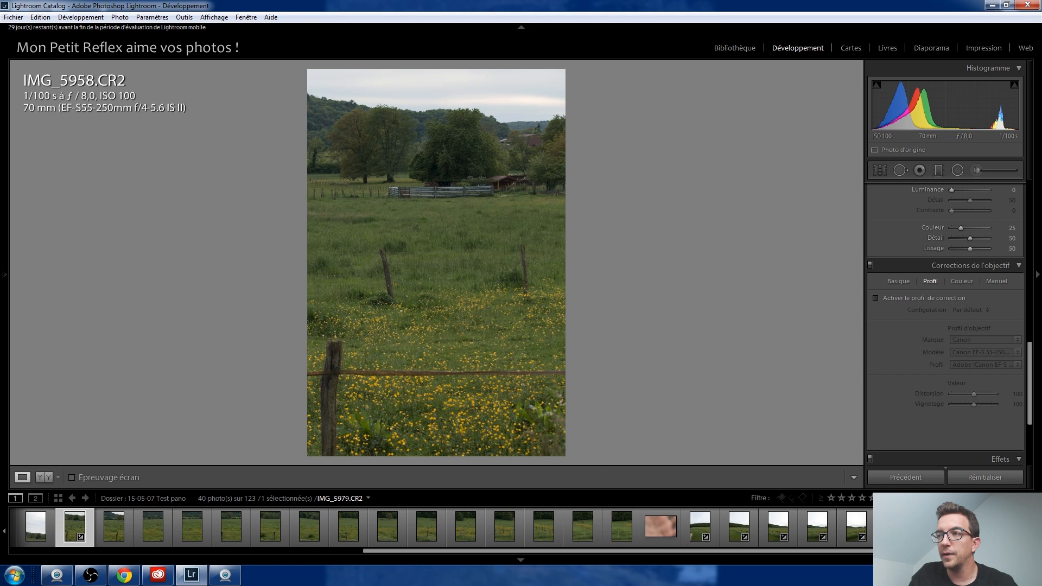
left_click(933, 525)
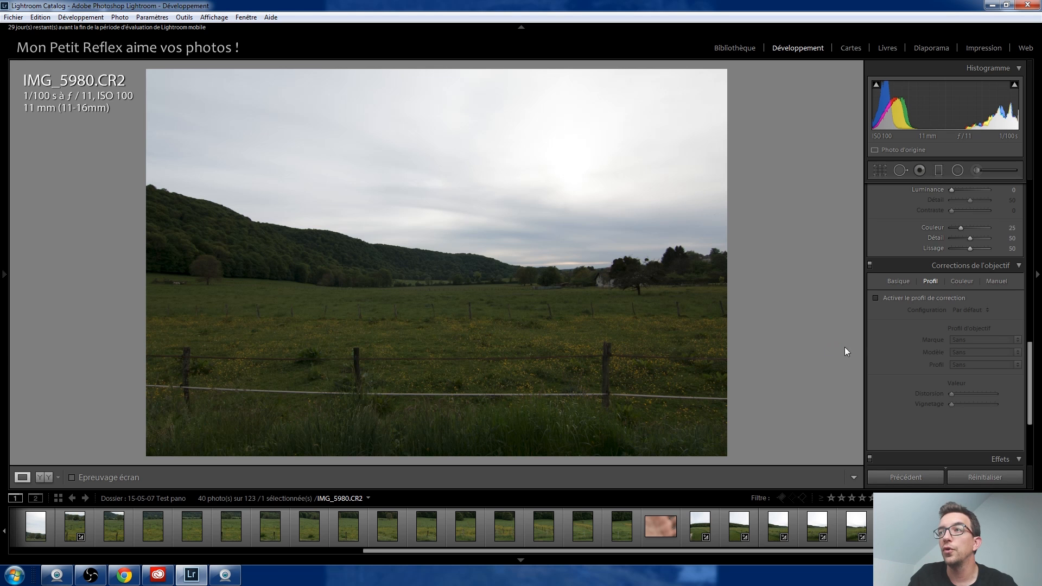
left_click(875, 299)
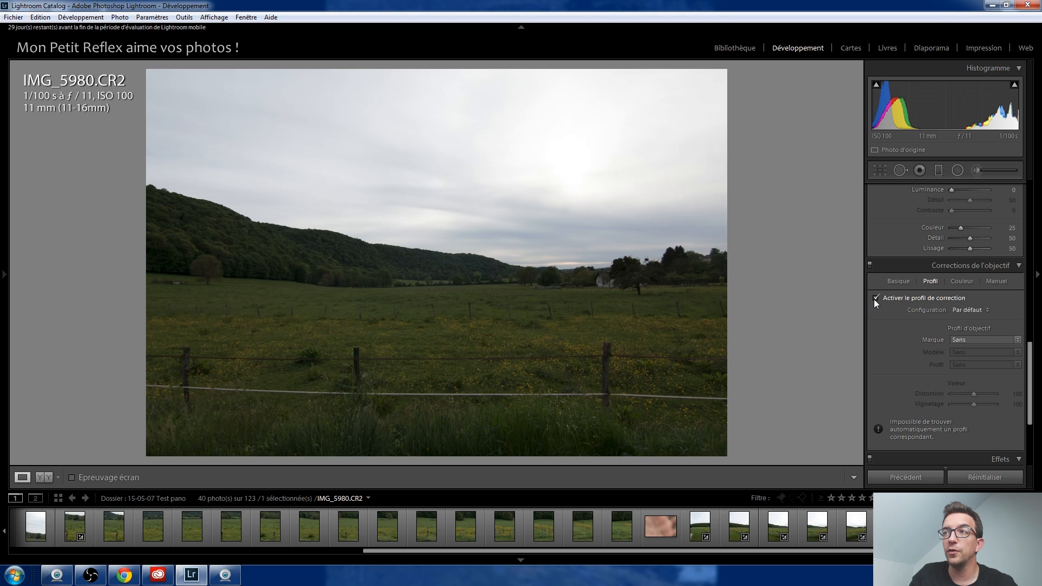
left_click(957, 340)
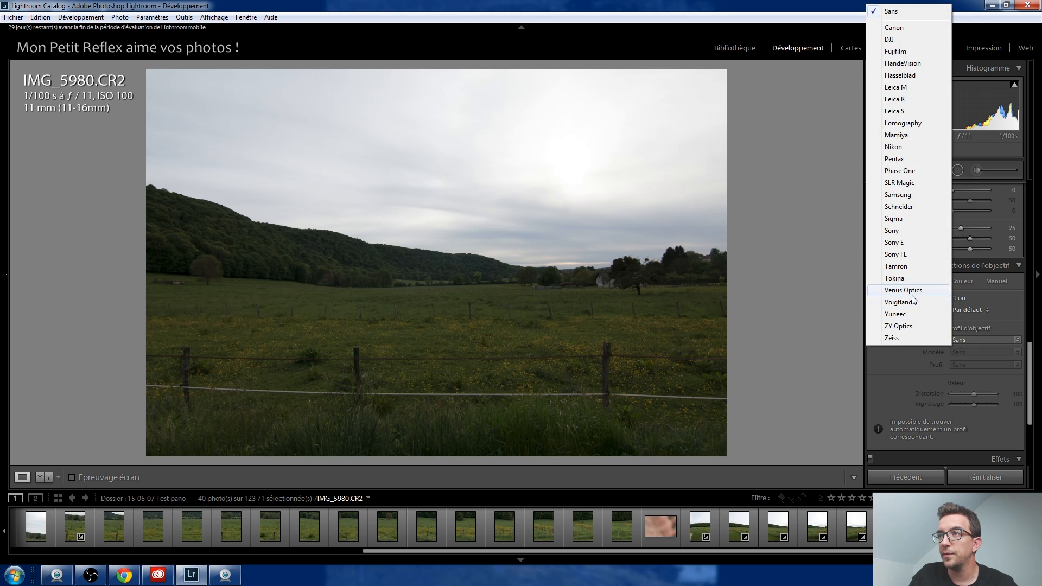
left_click(911, 278)
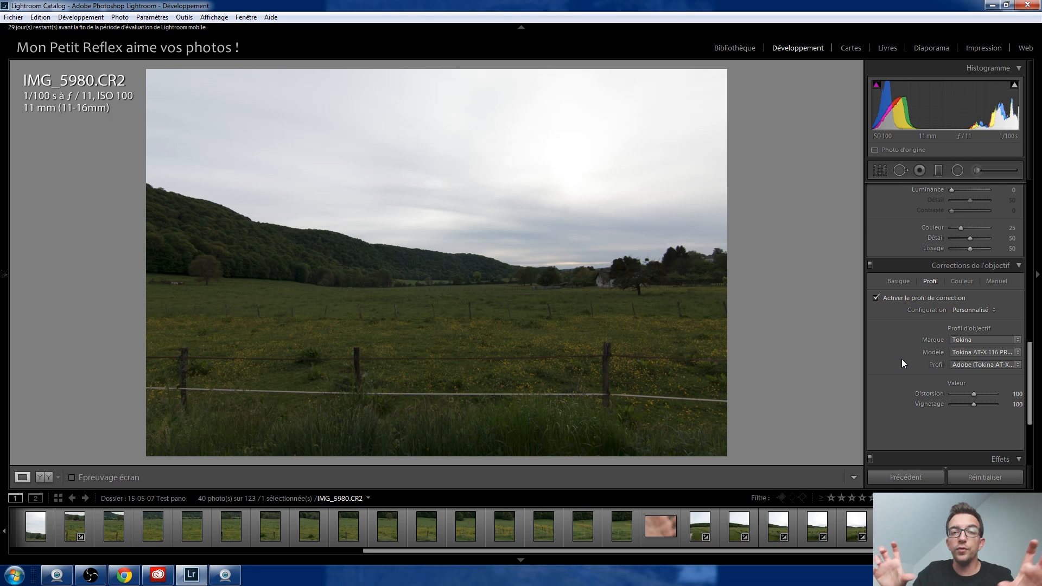
left_click(875, 297)
left_click(875, 298)
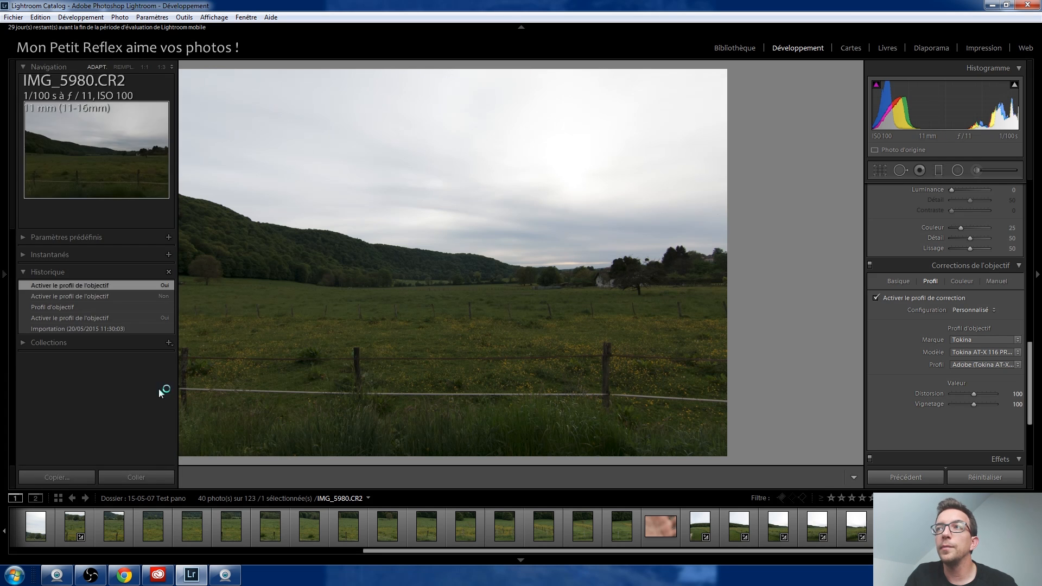
- Return to the Library, filter to DNG files, and compare "IMG_5974-Panorama - sans obj.dng" with IMG_5974-Panorama.dng
left_click(747, 44)
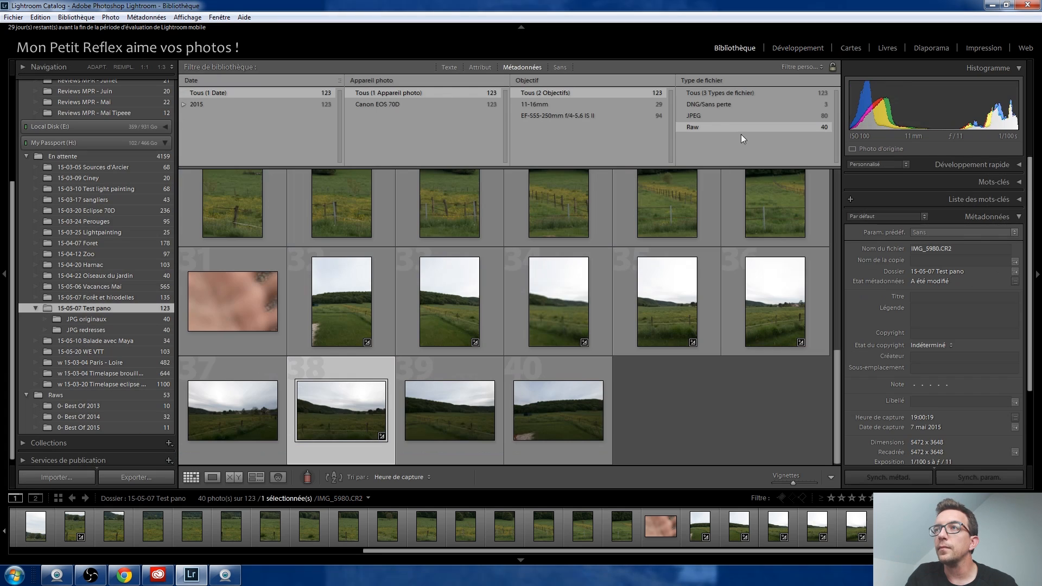
left_click(708, 105)
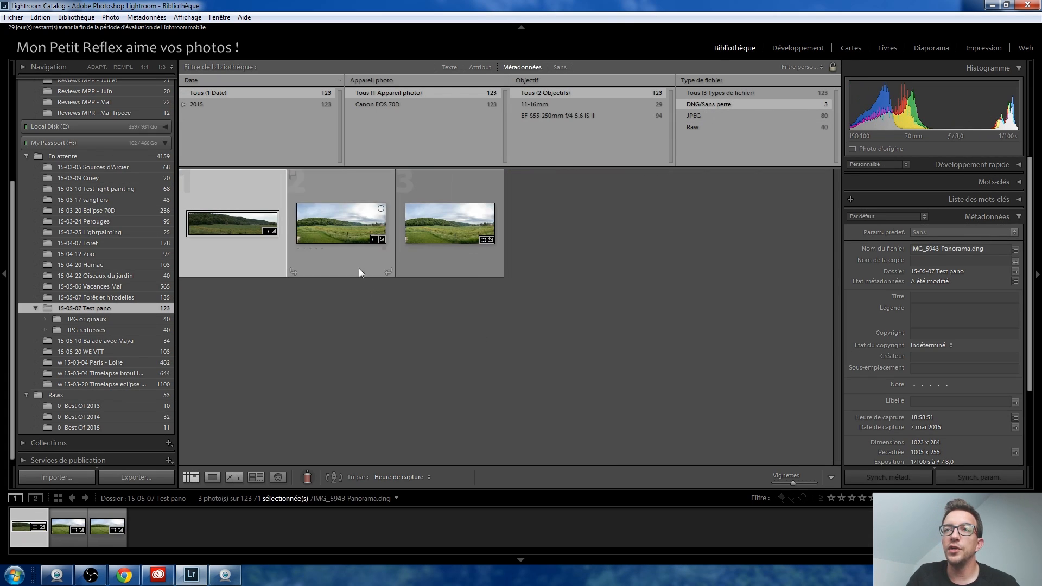
double_click(344, 238)
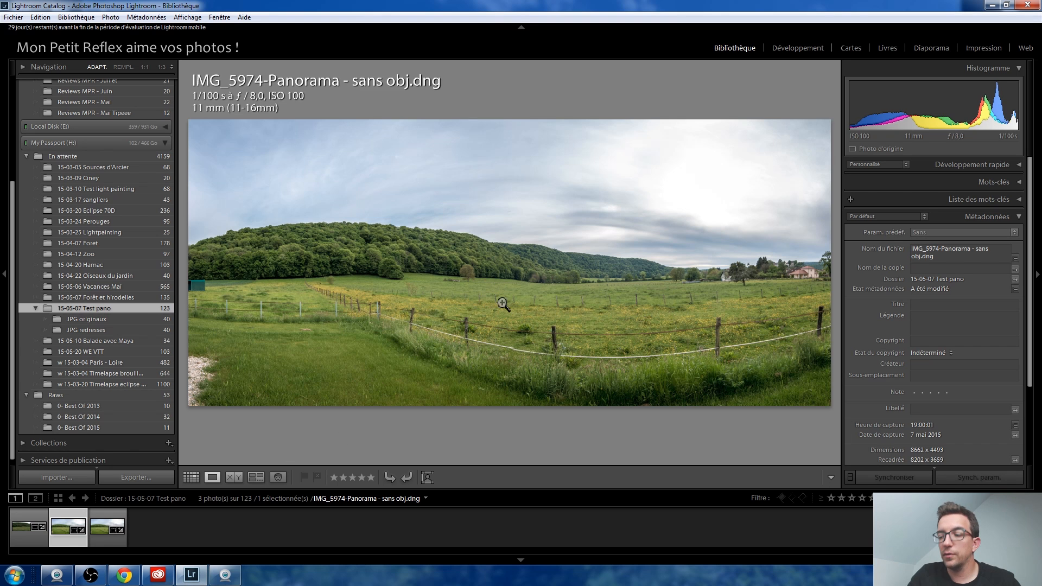
key("Right")
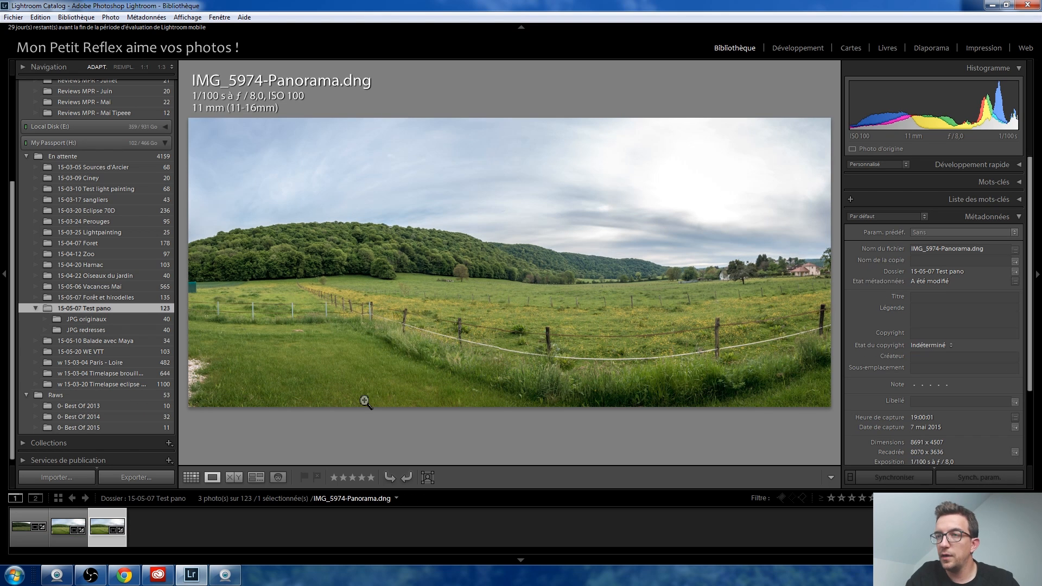
key("Left")
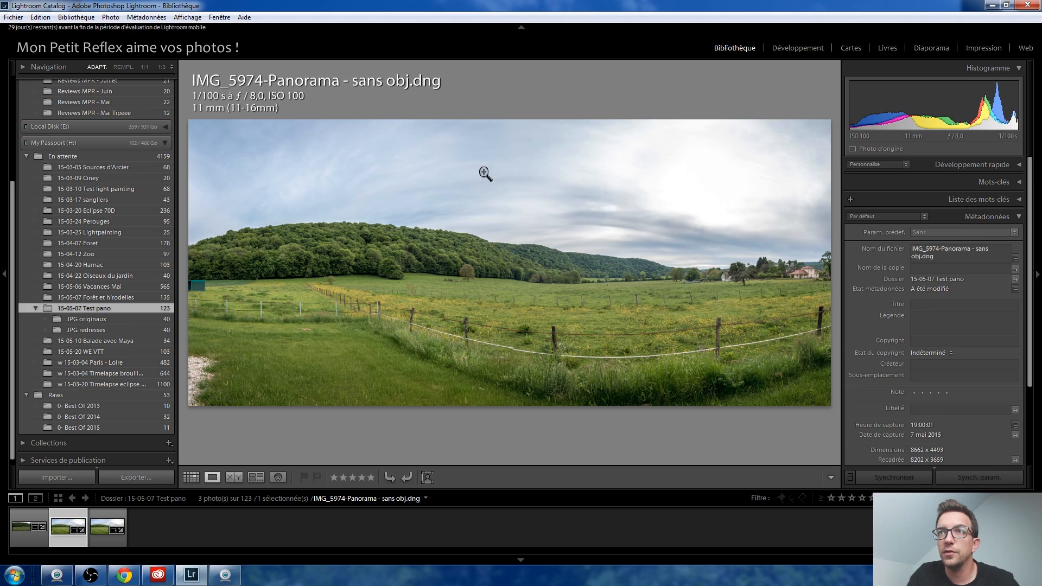
- Examine the fence lines, meadow and wooded hill of the "sans obj" panorama at 1:1 for stitching errors
left_click(510, 334)
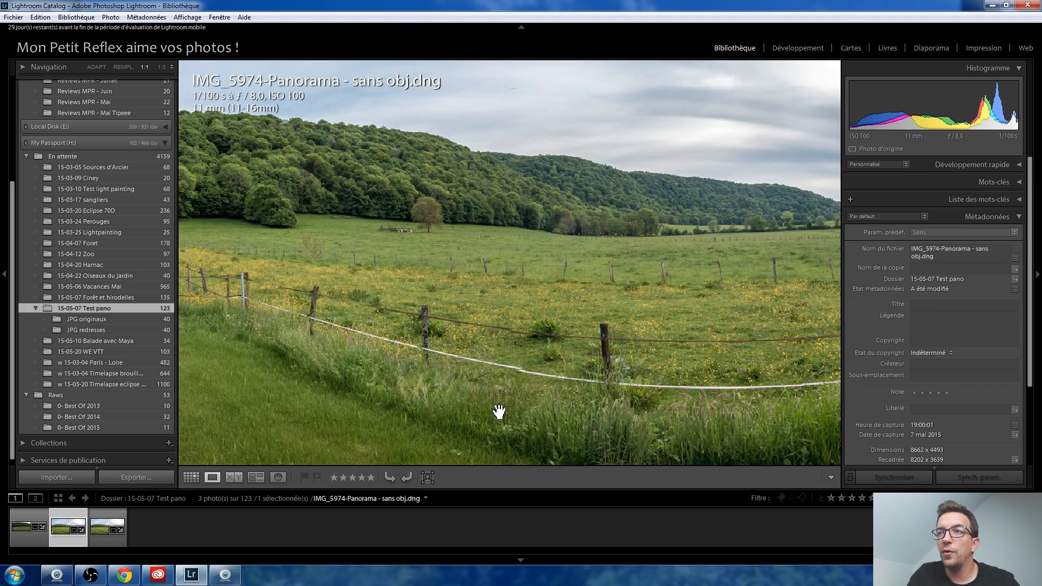
left_click_drag(531, 325, 496, 263)
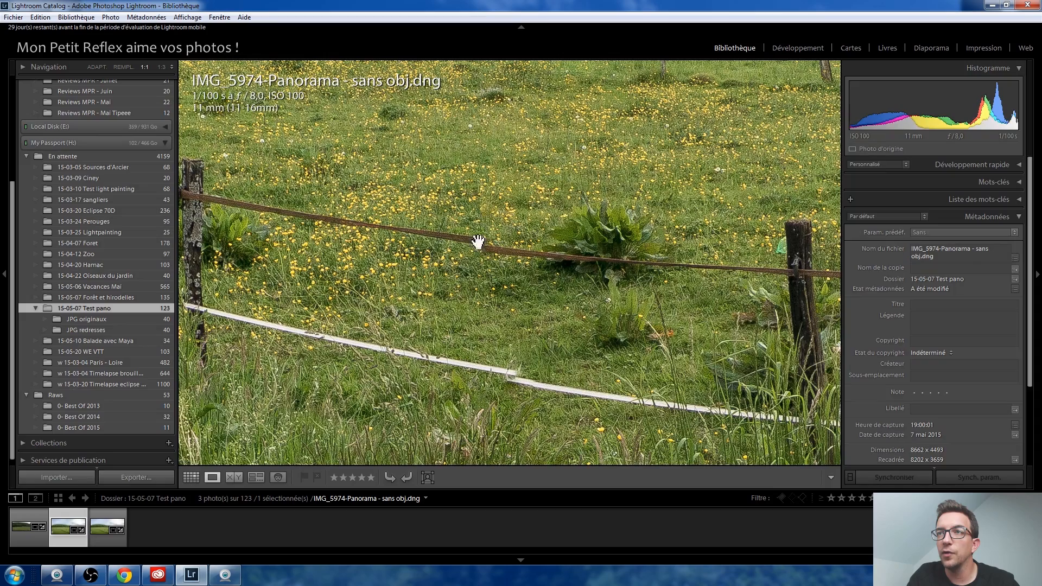
left_click_drag(514, 324, 493, 349)
left_click_drag(494, 136, 494, 205)
left_click_drag(494, 81, 483, 381)
left_click_drag(449, 248, 449, 396)
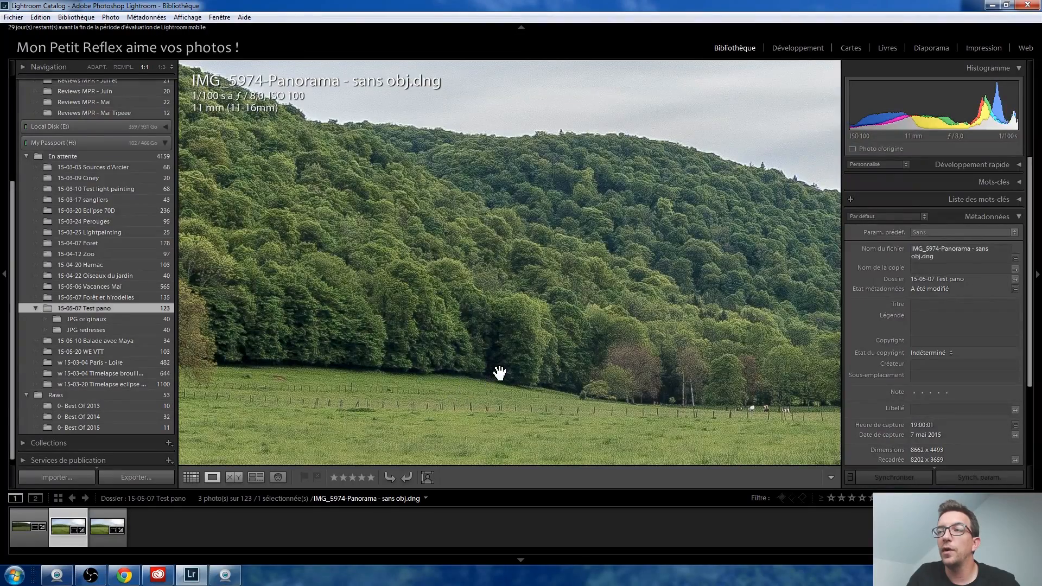
left_click(515, 333)
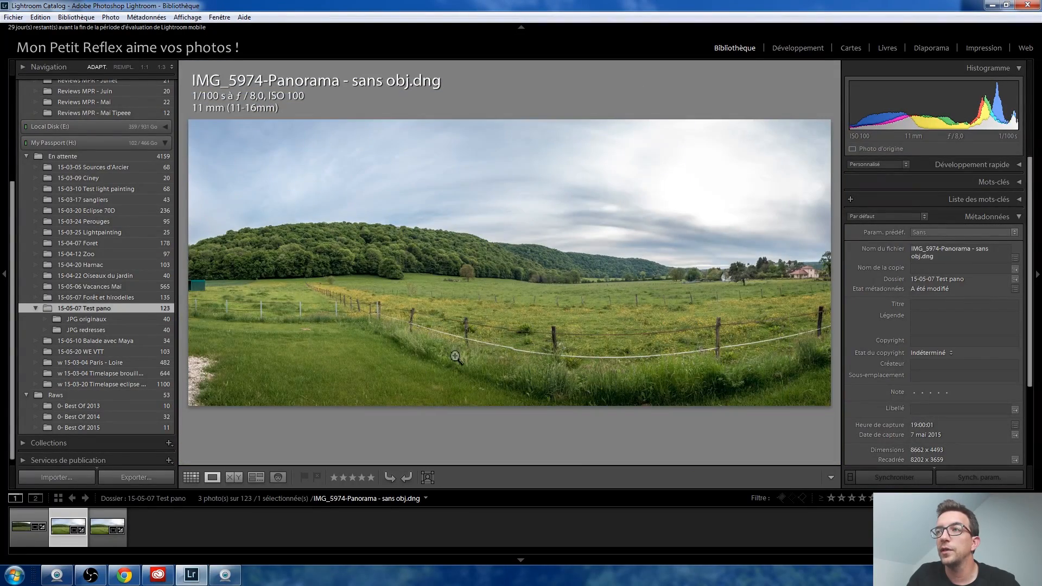
- Inspect the "sans obj" panorama at 1:1 along the fence in the foreground, and return to the fitted view
left_click(780, 316)
left_click_drag(672, 377, 712, 200)
left_click_drag(334, 215, 604, 223)
left_click_drag(244, 246, 763, 226)
left_click_drag(271, 255, 662, 258)
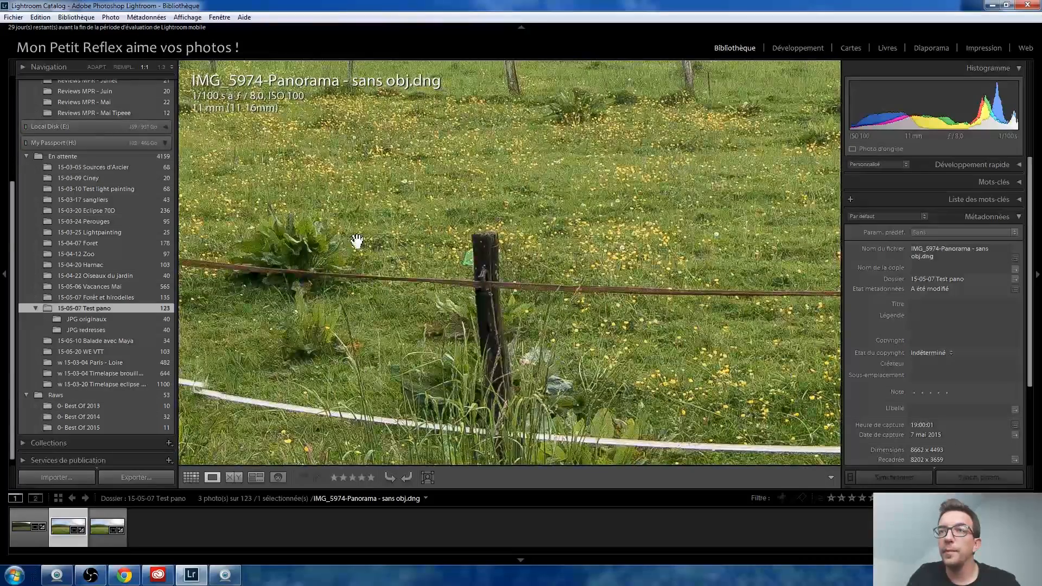
left_click_drag(340, 243, 659, 257)
left_click(496, 286)
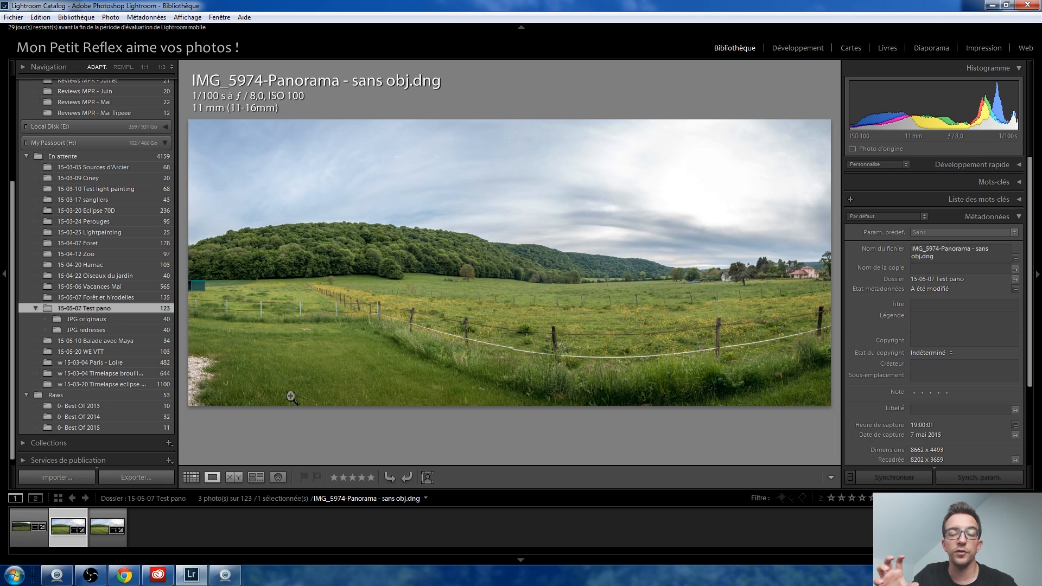
- Switch to IMG_5974-Panorama.dng and examine its fence lines and meadow at 1:1 for stitching errors
left_click(94, 530)
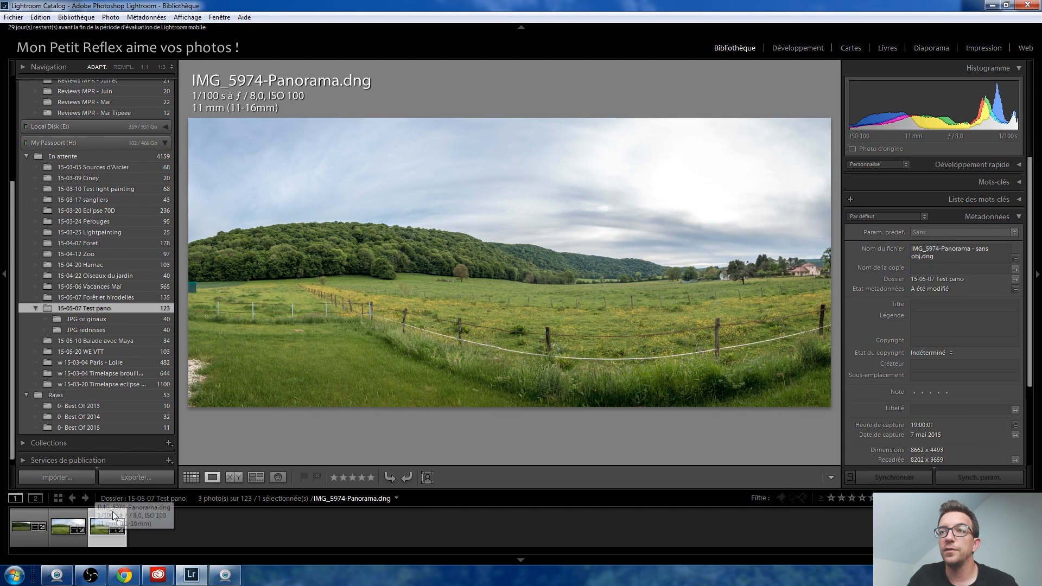
left_click(500, 338)
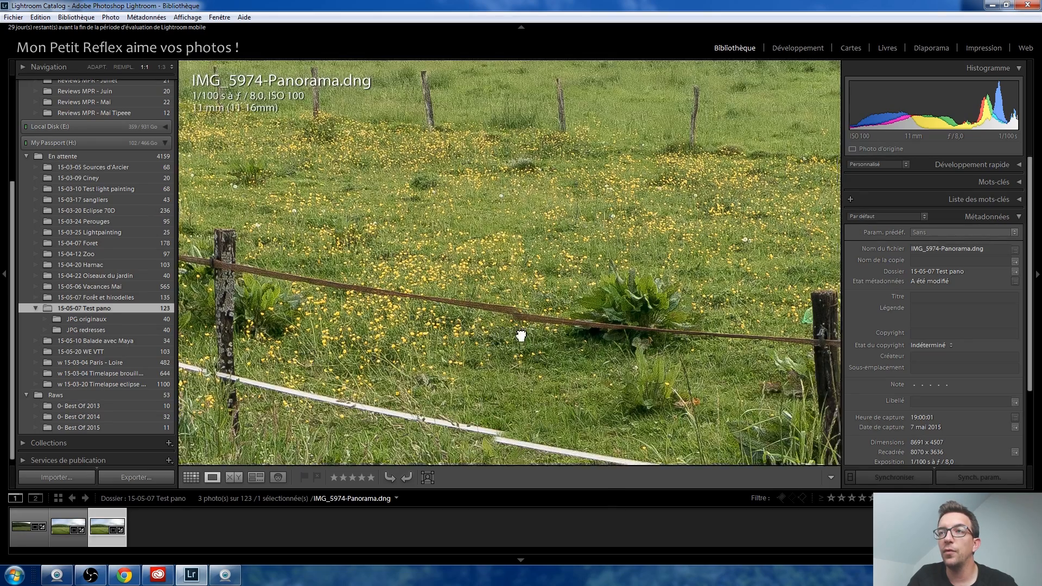
left_click_drag(521, 336, 482, 240)
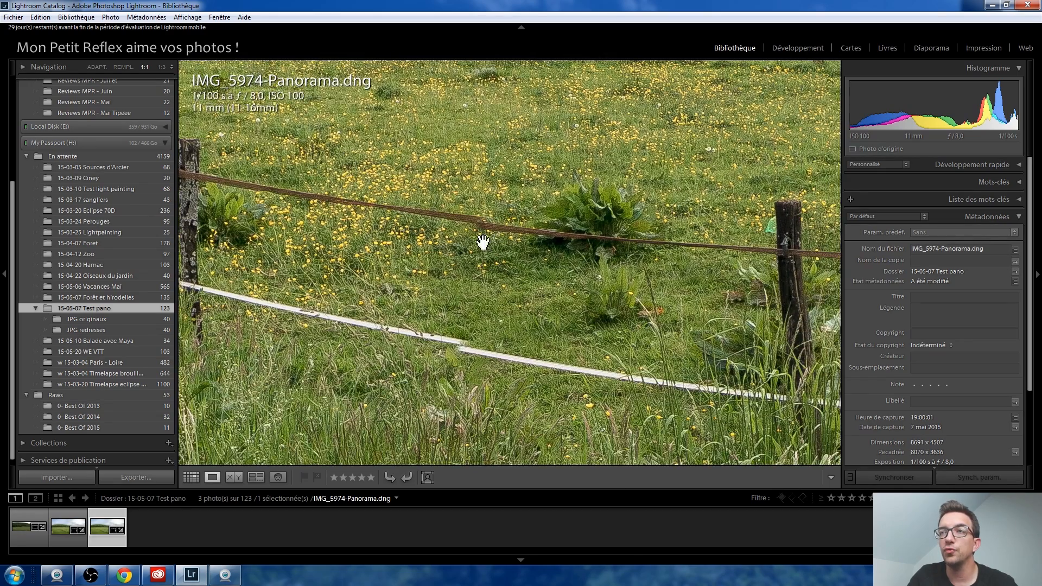
left_click_drag(496, 302, 451, 380)
left_click_drag(458, 195, 437, 405)
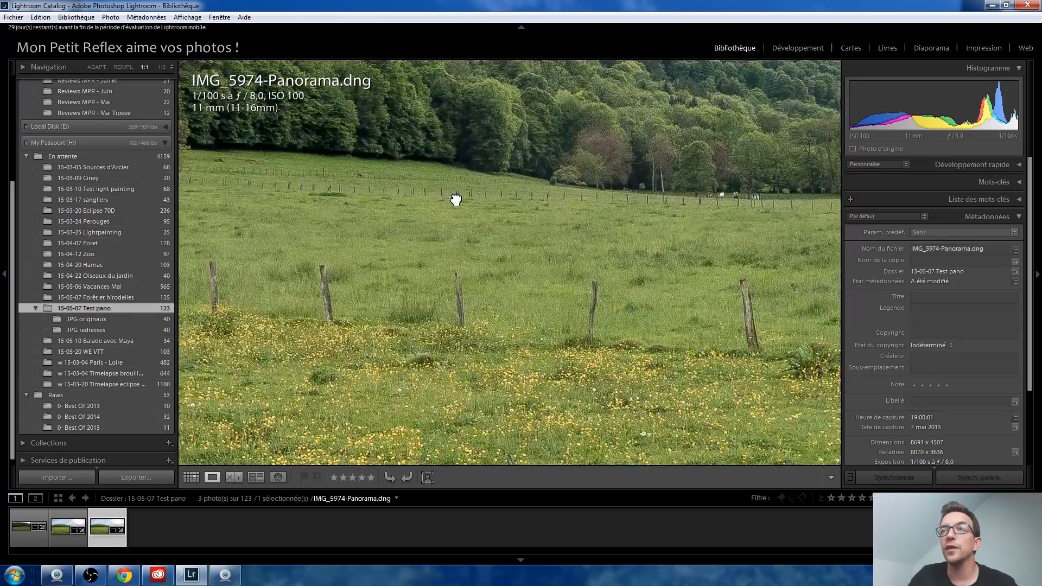
left_click_drag(456, 198, 447, 364)
left_click(449, 364)
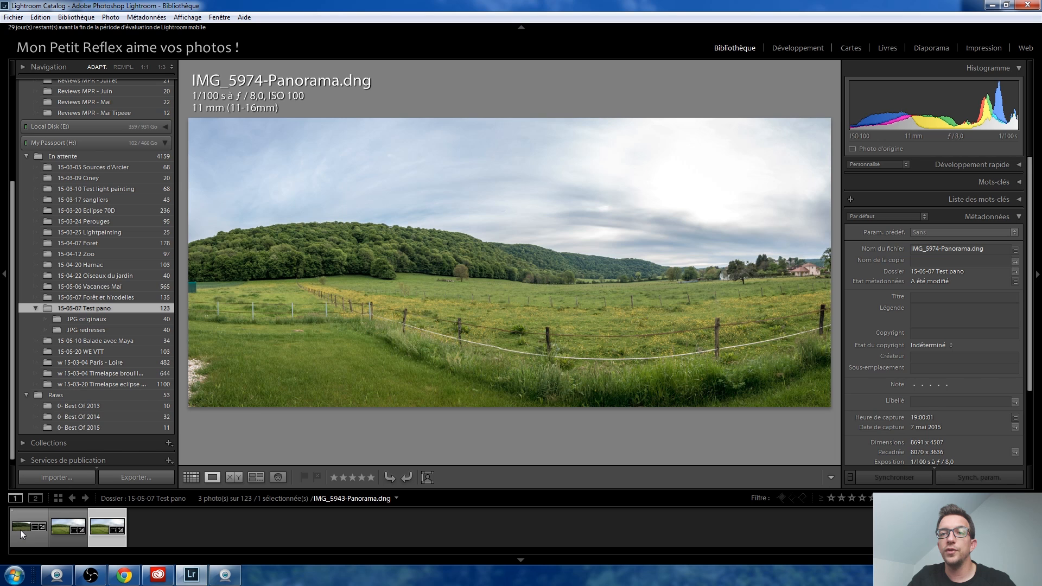
- Return to the thumbnail grid and filter the folder to Raw files
left_click(191, 478)
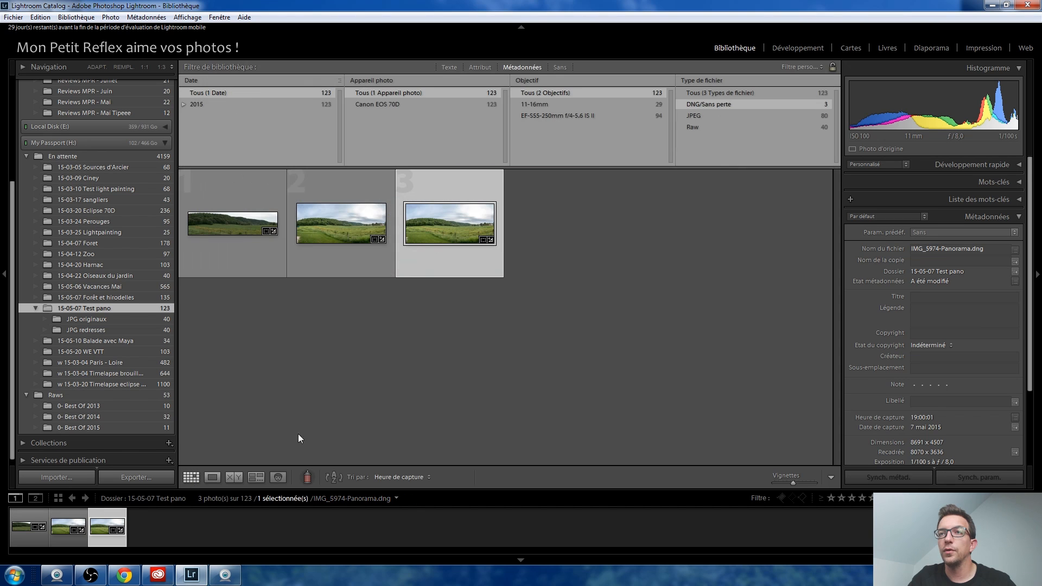
left_click(699, 126)
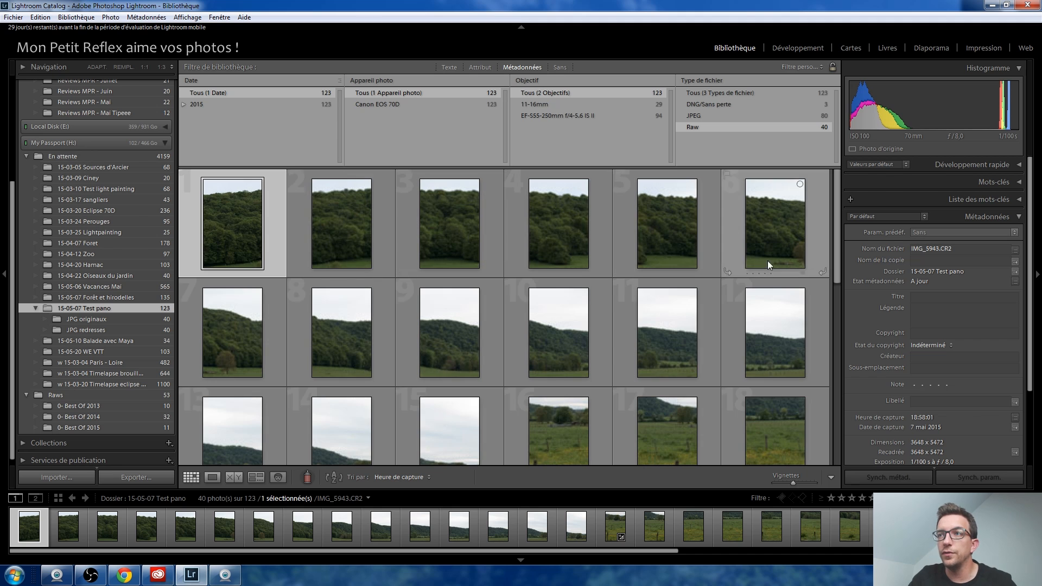
- Select the first 30 raw photos of the series, clear the selection and look over the remaining raw shots
left_click_drag(837, 229, 797, 382)
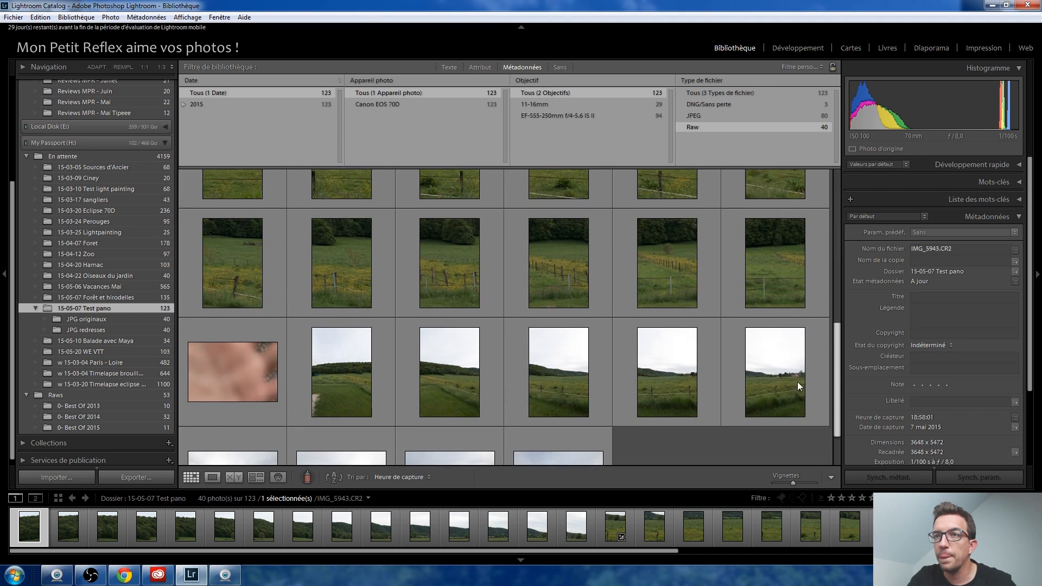
left_click(756, 266, "shift")
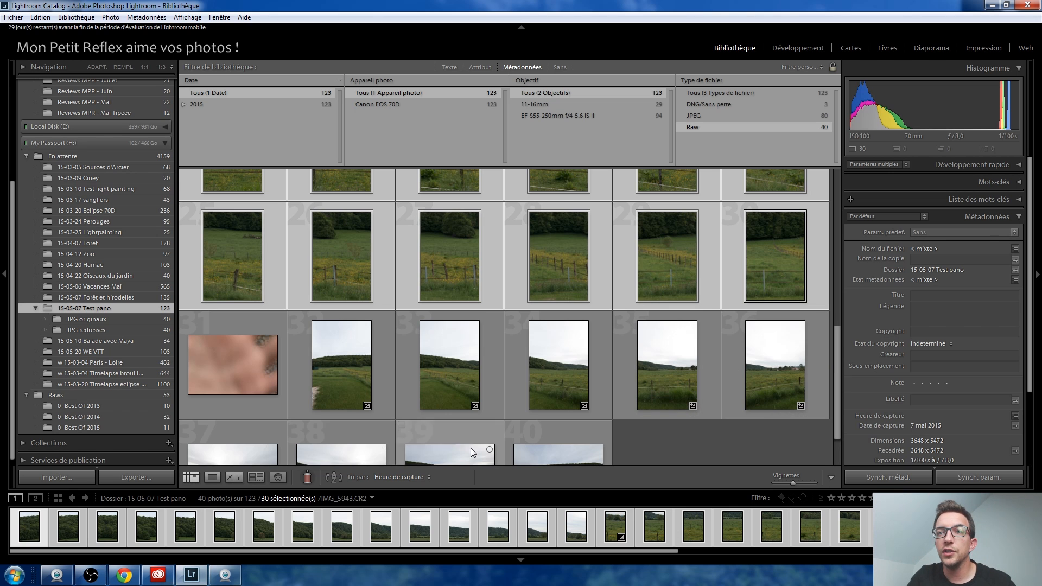
left_click(715, 442)
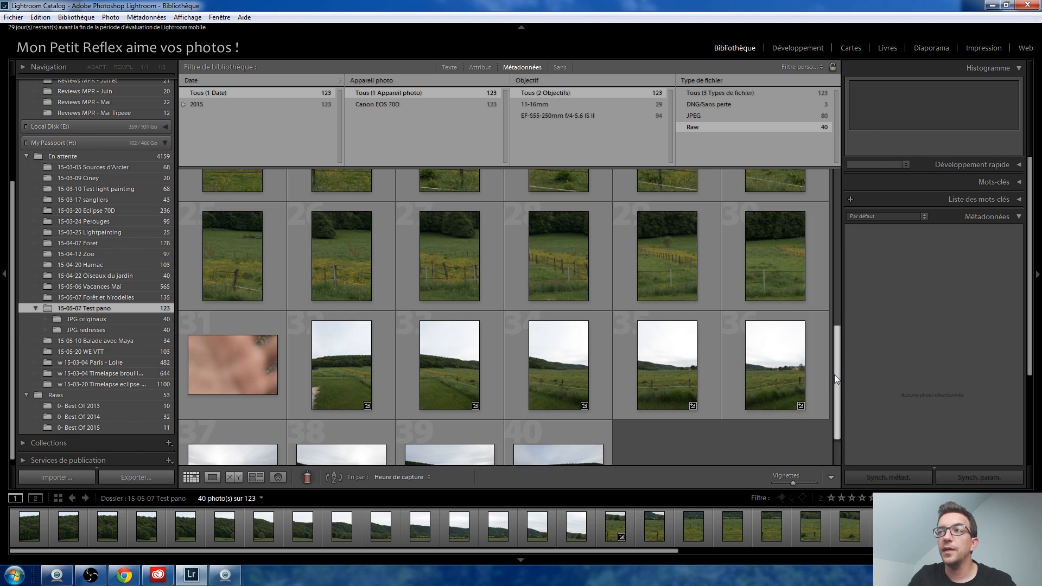
left_click_drag(835, 375, 836, 392)
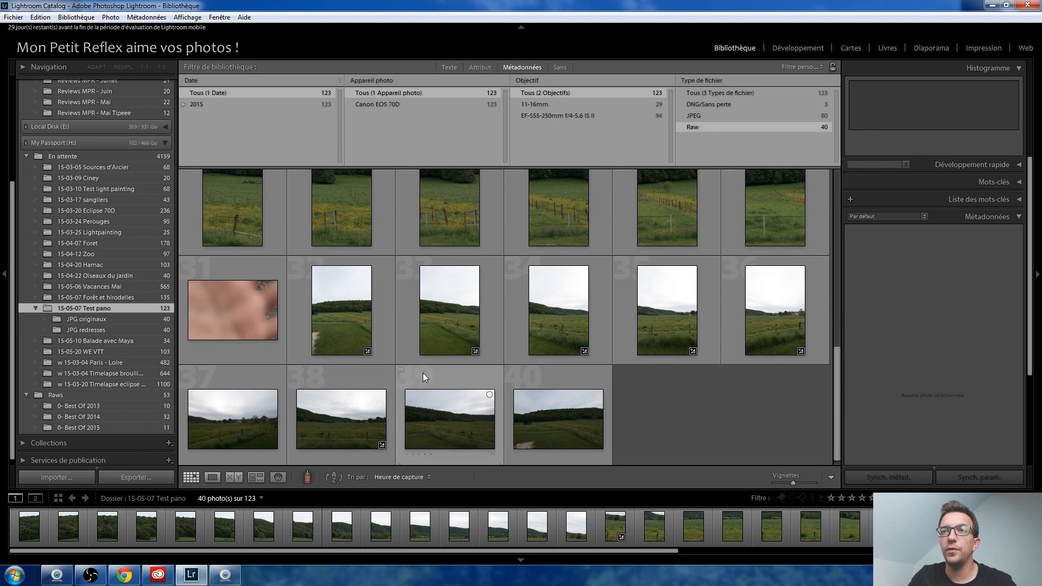
- Filter the folder to lossless DNG files and view IMG_5943-Panorama.dng, followed by IMG_5974-Panorama.dng
left_click(712, 105)
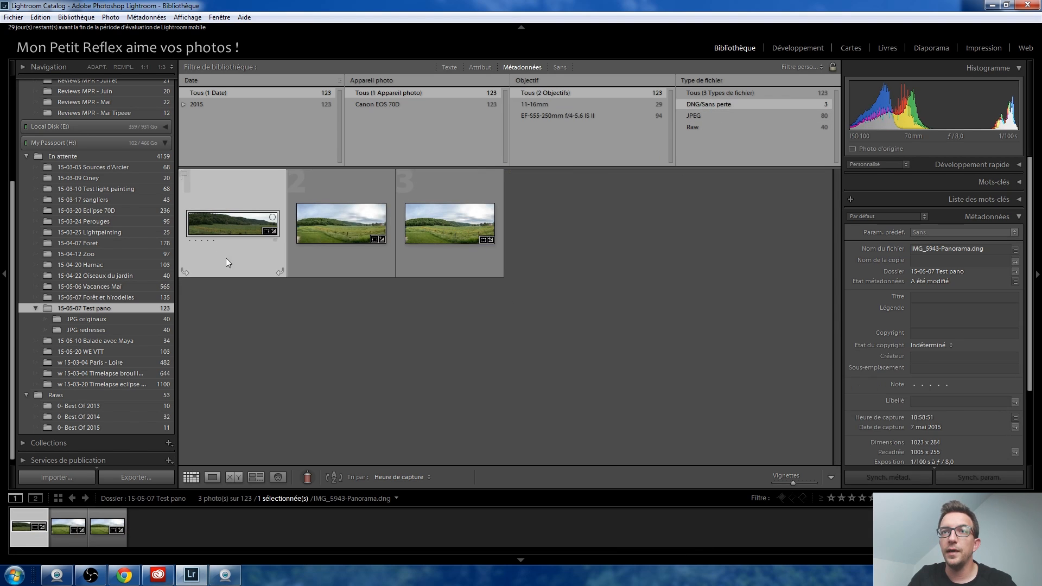
double_click(220, 229)
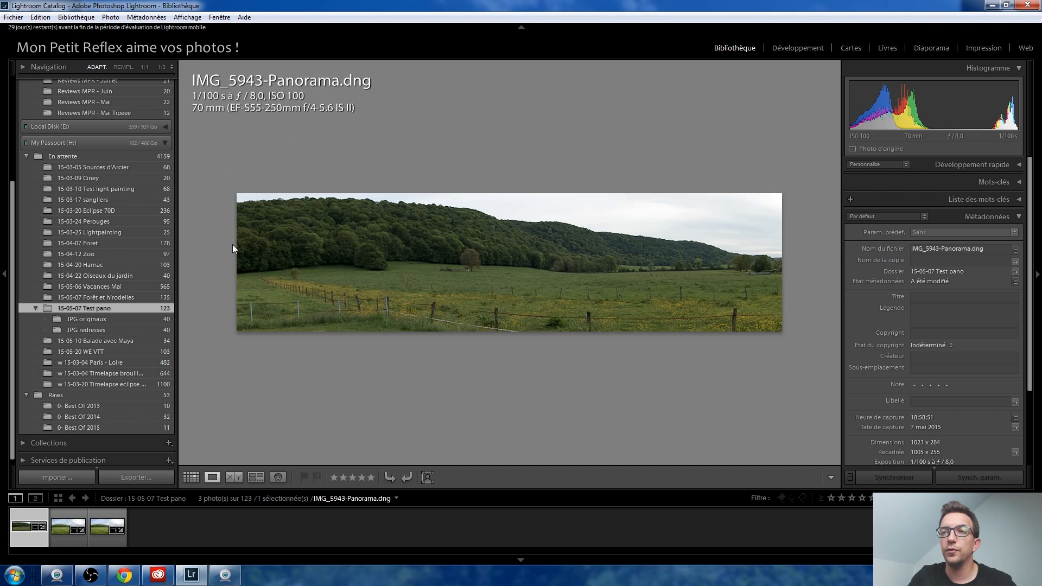
double_click(493, 269)
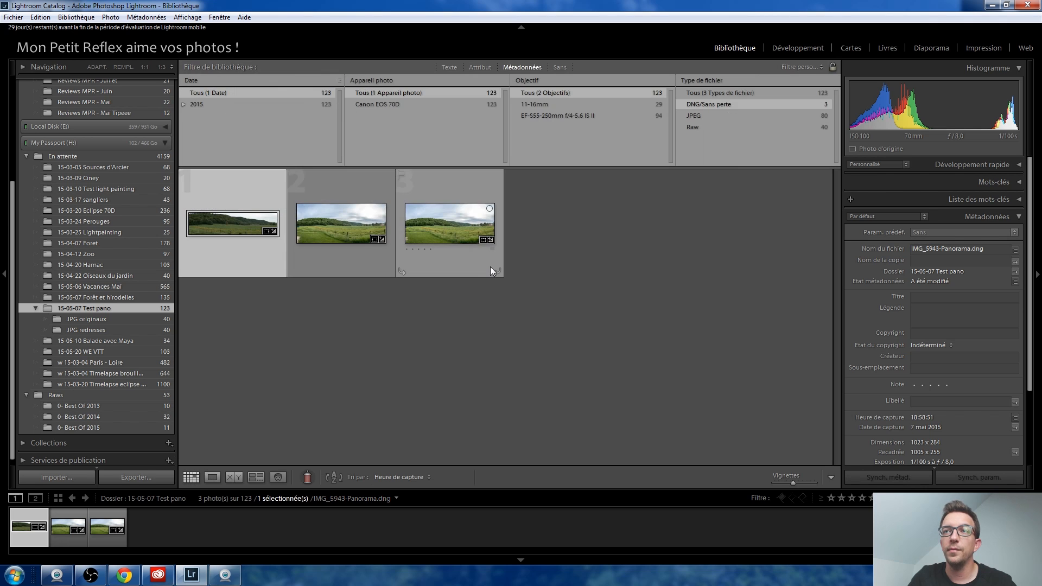
double_click(232, 226)
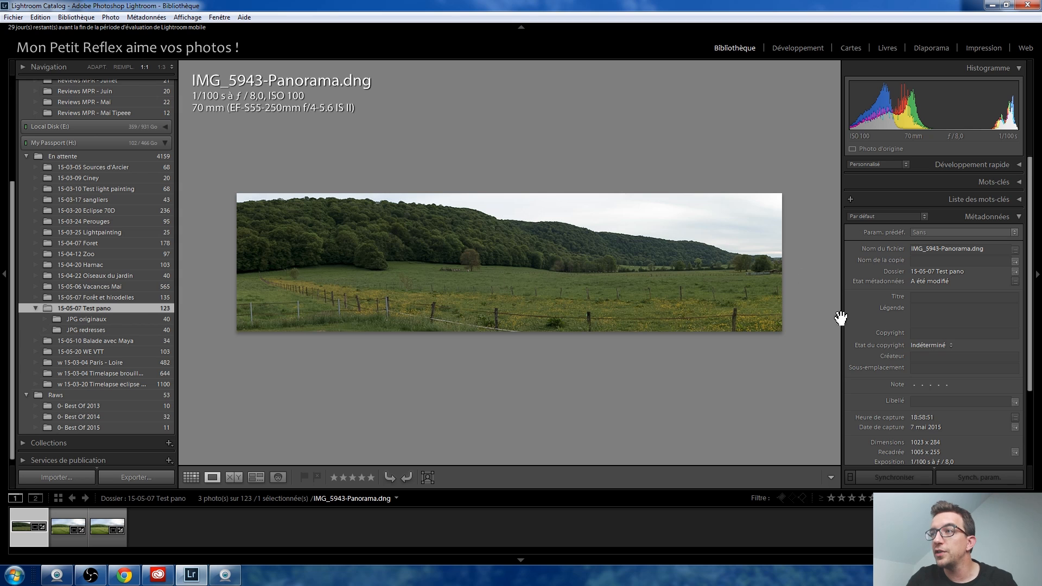
scroll(869, 330, "down", 1)
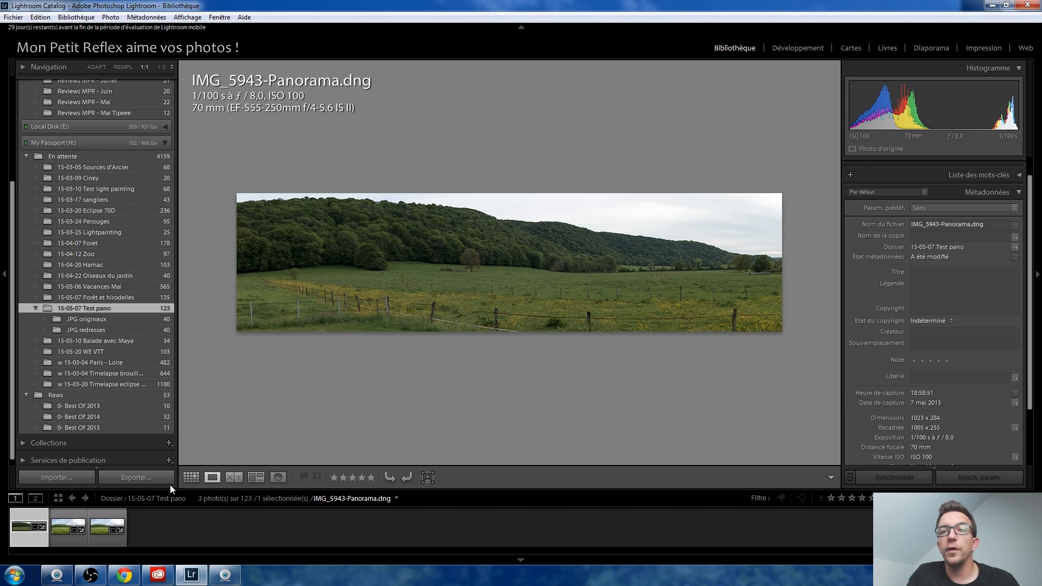
left_click(99, 530)
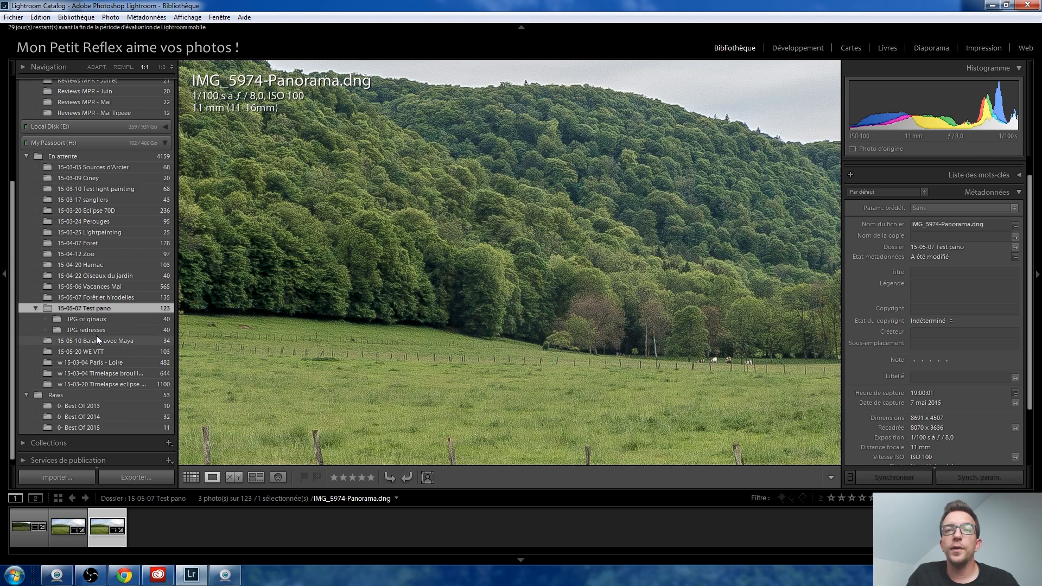
- Open the 15-05-20 WE VTT folder and display IMG_0384-Panorama.dng from the end of its photo series
left_click(96, 351)
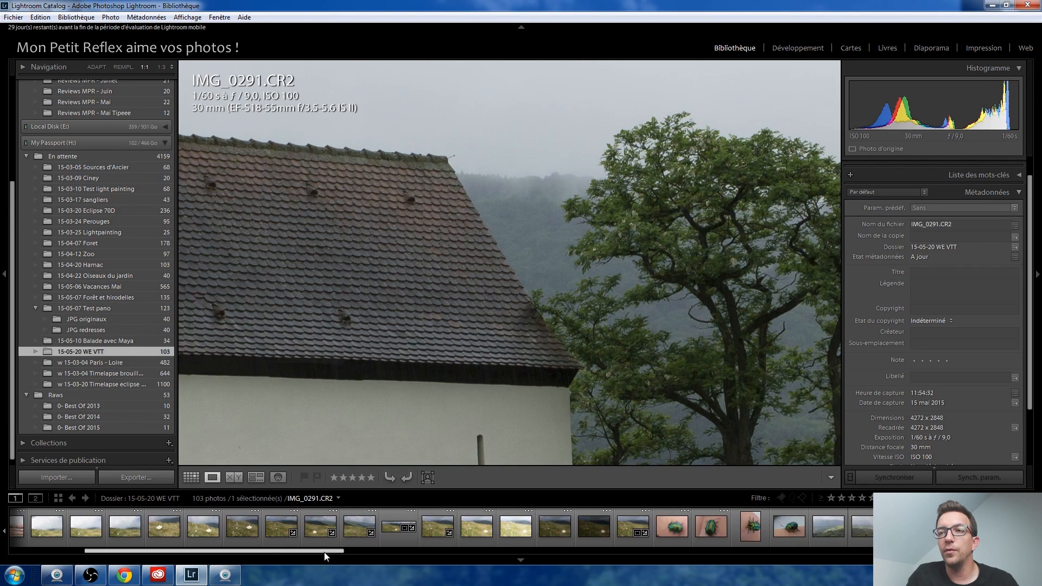
left_click_drag(334, 552, 353, 555)
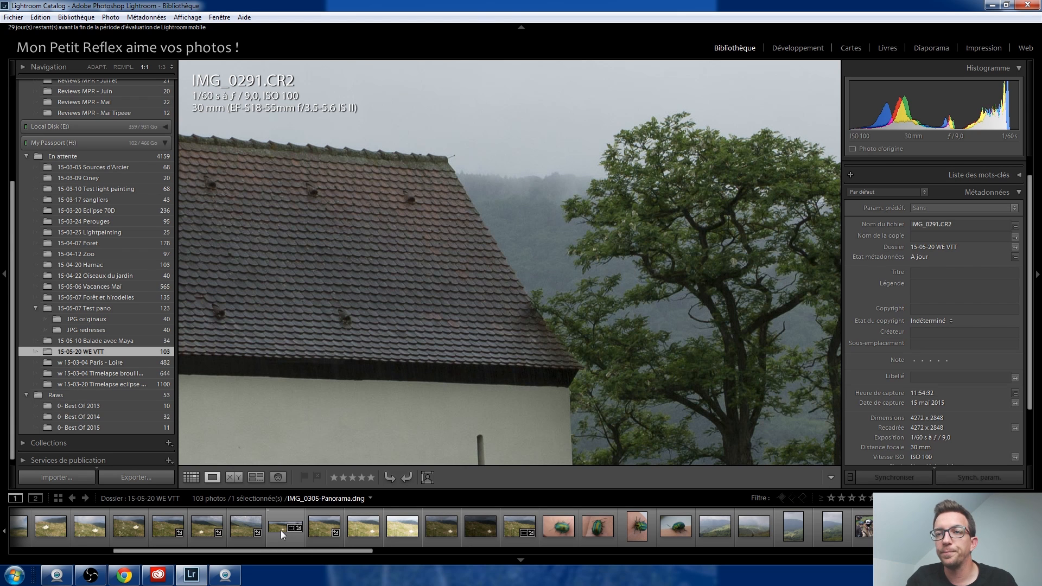
left_click_drag(315, 552, 973, 558)
left_click(1009, 527)
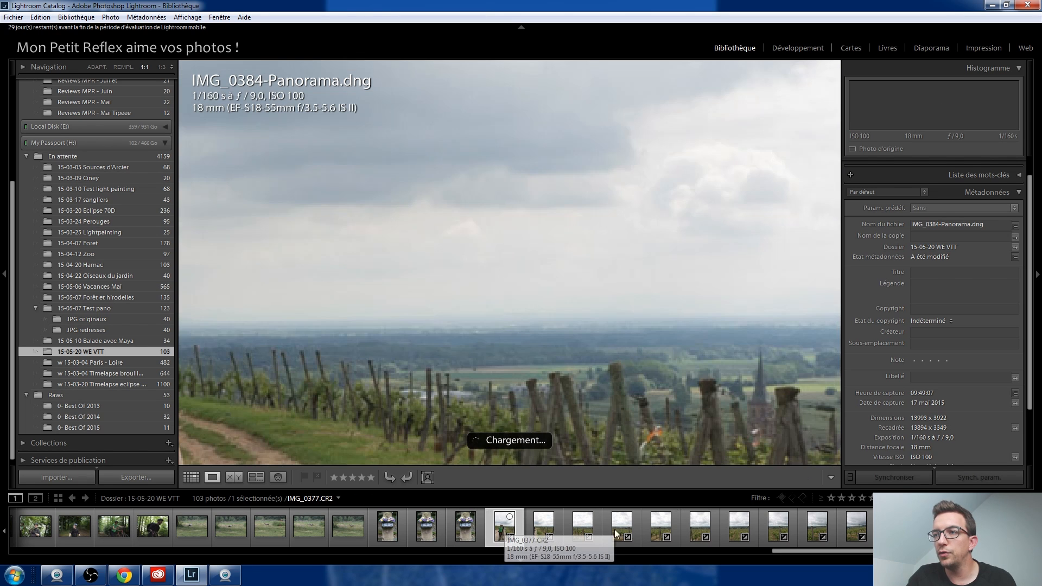
- Select the panorama's source shots starting at IMG_0377.CR2, and return to IMG_0384-Panorama.dng alone in the fitted view
left_click(974, 528, "shift")
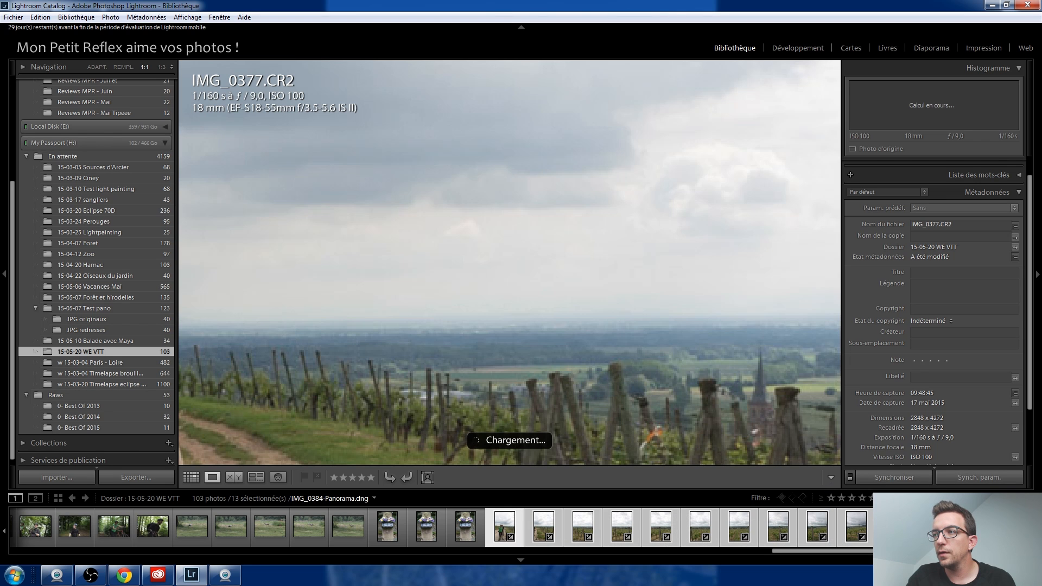
left_click(1013, 528)
left_click(423, 308)
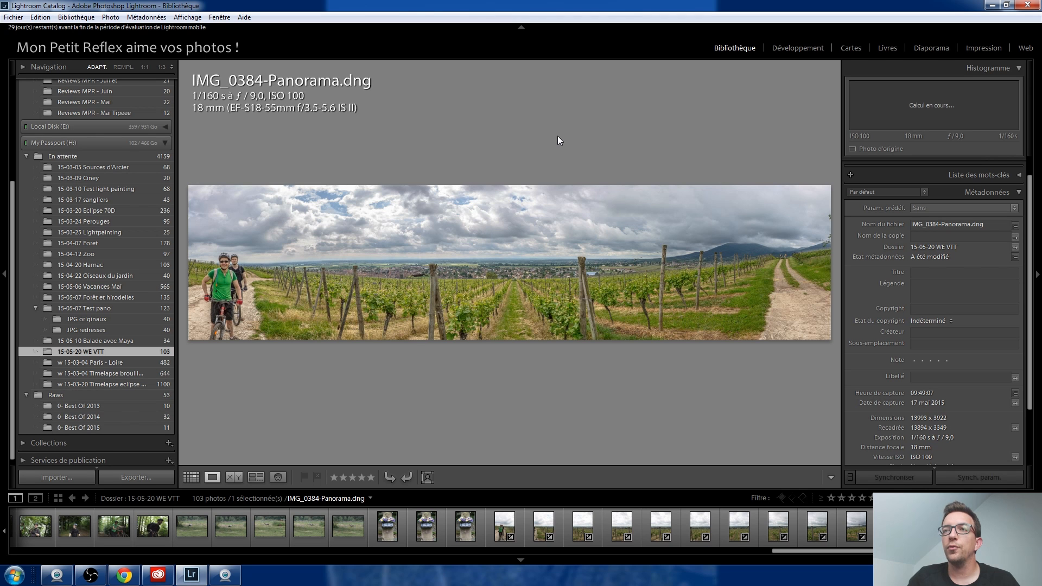
- Open IMG_0384-Panorama.dng in the Develop module and revert its history to the "Paramètres multiples" state
key("d")
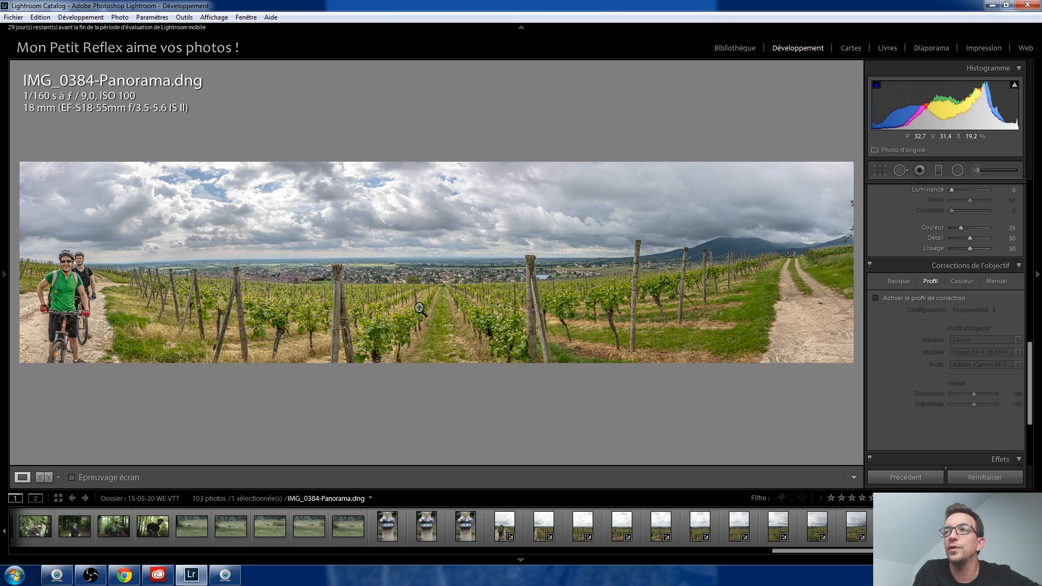
scroll(900, 376, "up", 10)
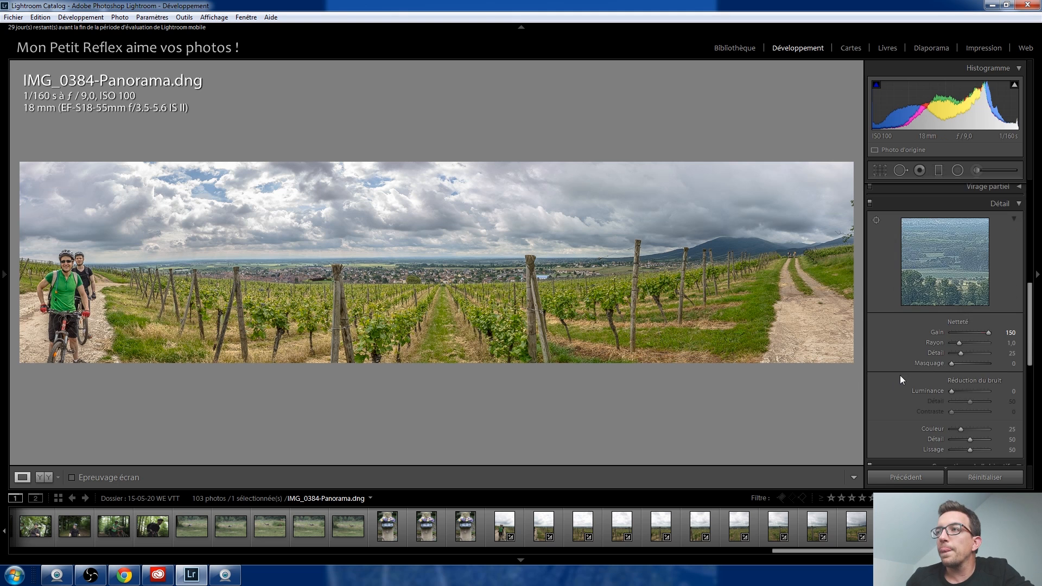
left_click(4, 326)
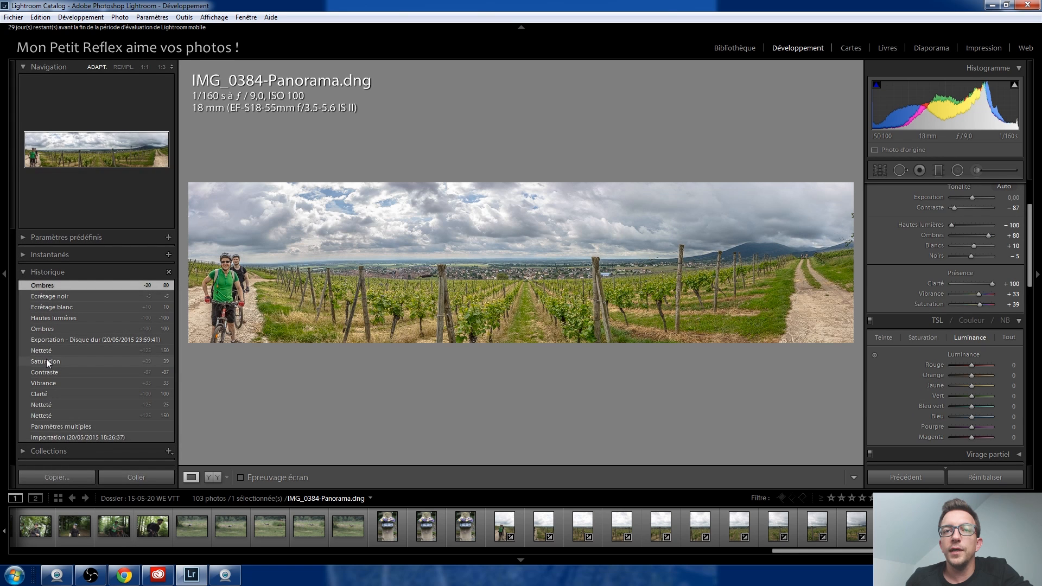
left_click(71, 437)
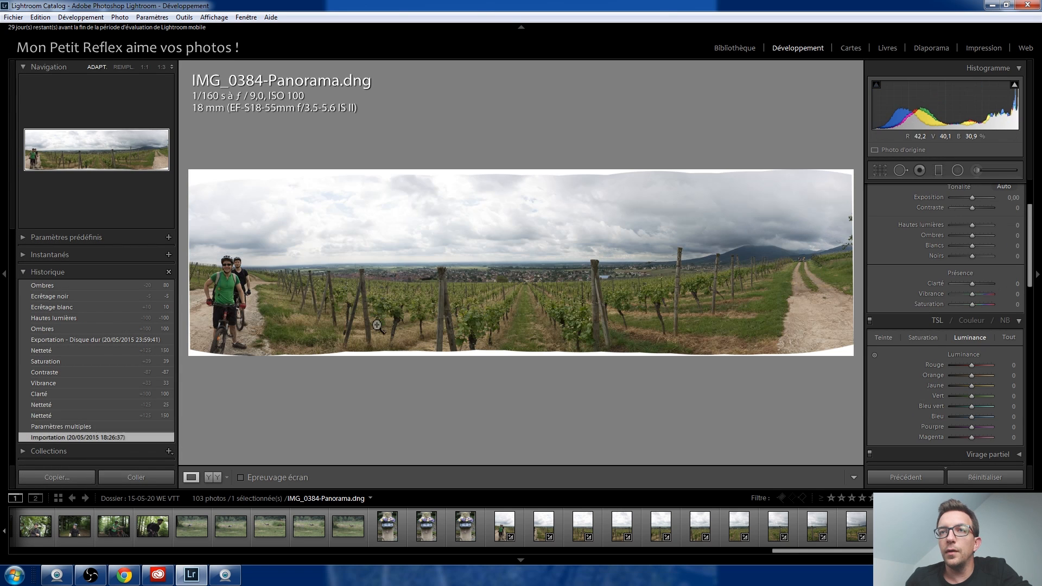
left_click(57, 424)
- Examine the vineyard rows, village and horizon of the unedited panorama at 1:1 in an enlarged image area
left_click(496, 288)
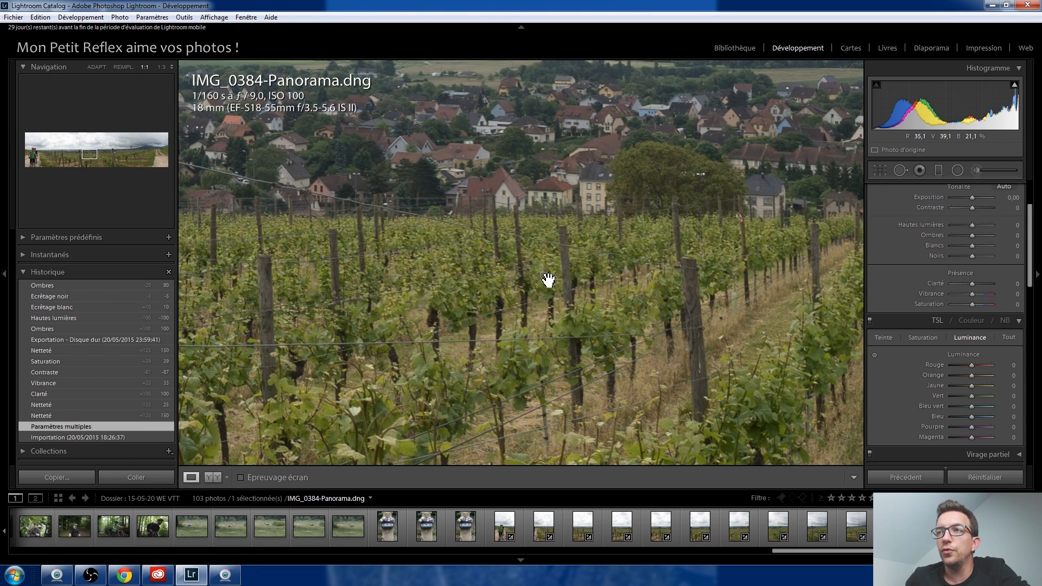
left_click_drag(547, 281, 535, 352)
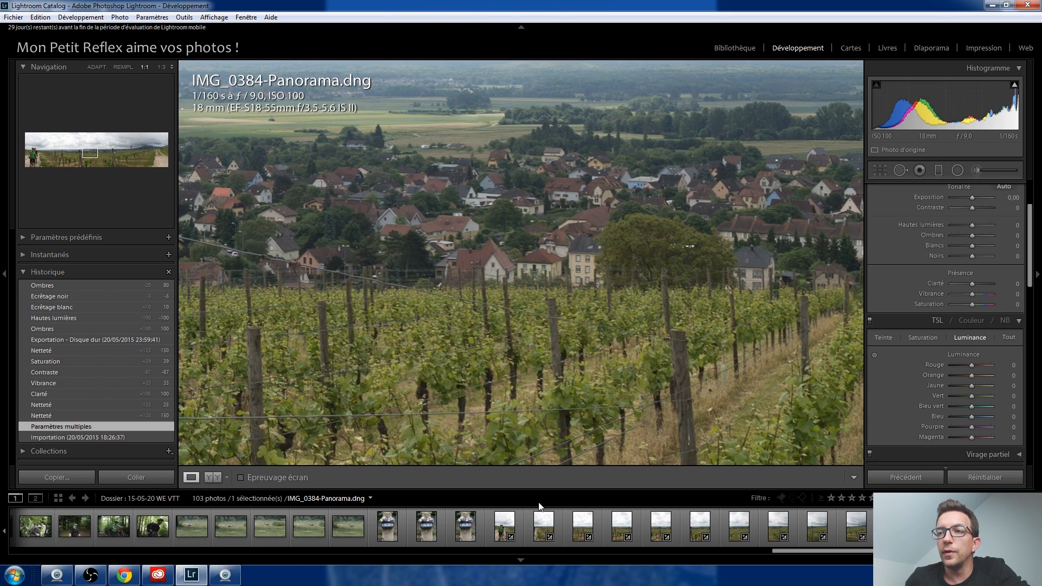
left_click(535, 558)
left_click_drag(622, 270, 481, 405)
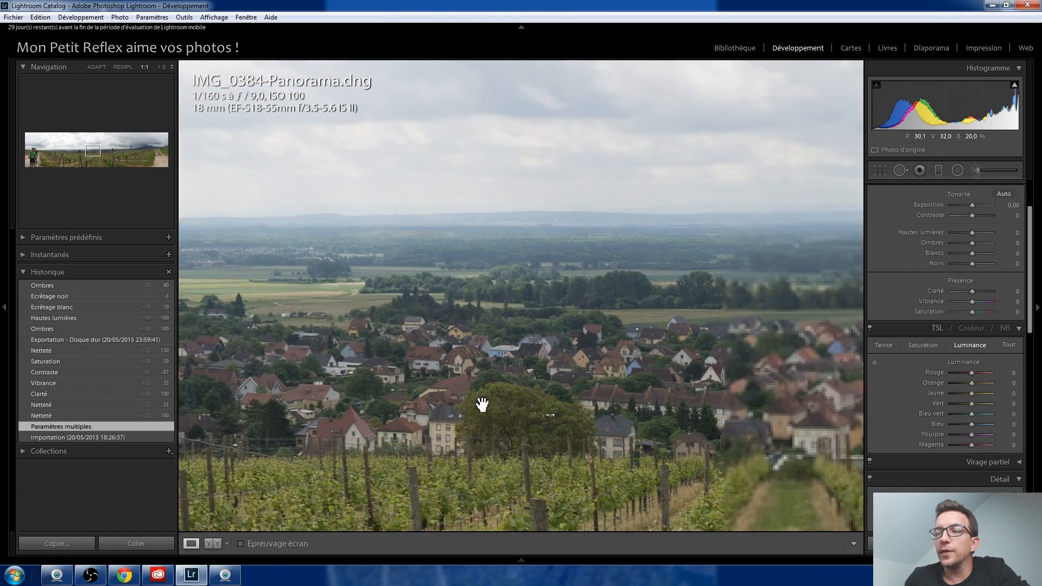
left_click_drag(705, 372, 535, 221)
left_click_drag(557, 369, 434, 252)
left_click_drag(367, 303, 727, 268)
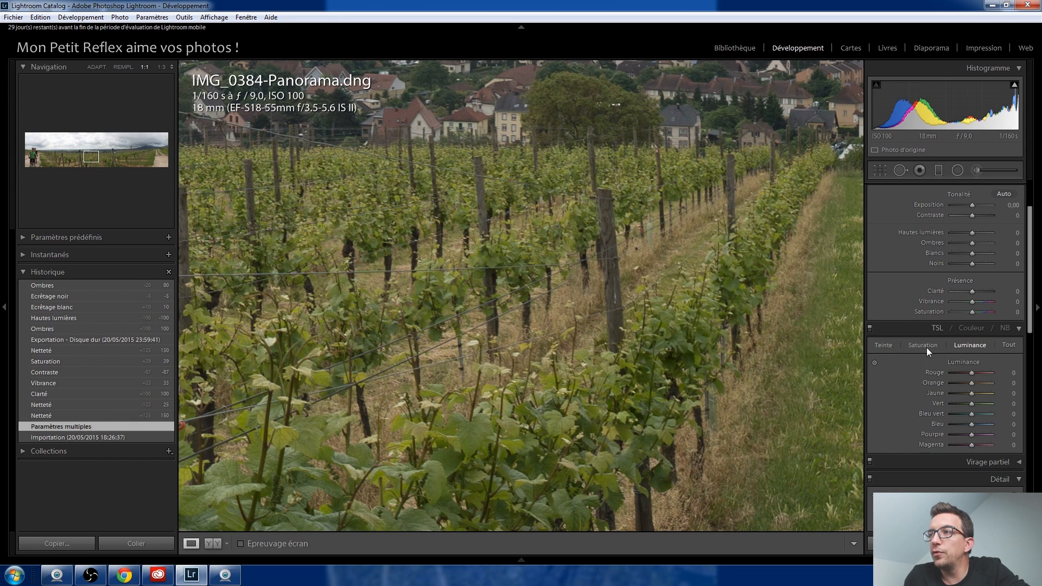
- Set the panorama's sharpening amount to 62, highlights to −60, shadows to +65, clarity to +100 and blacks to −15
scroll(923, 358, "down", 4)
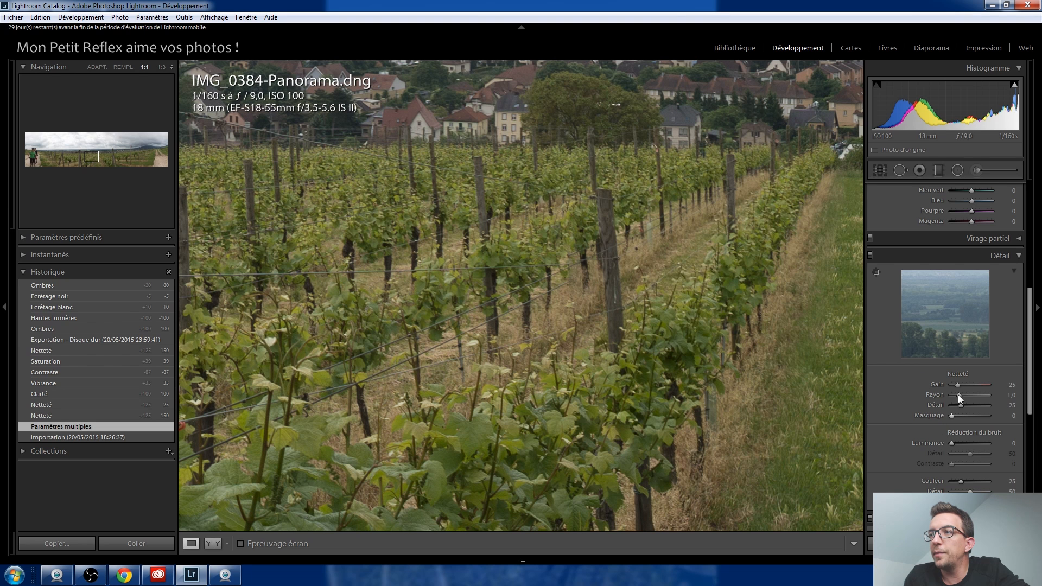
left_click_drag(958, 388, 968, 385)
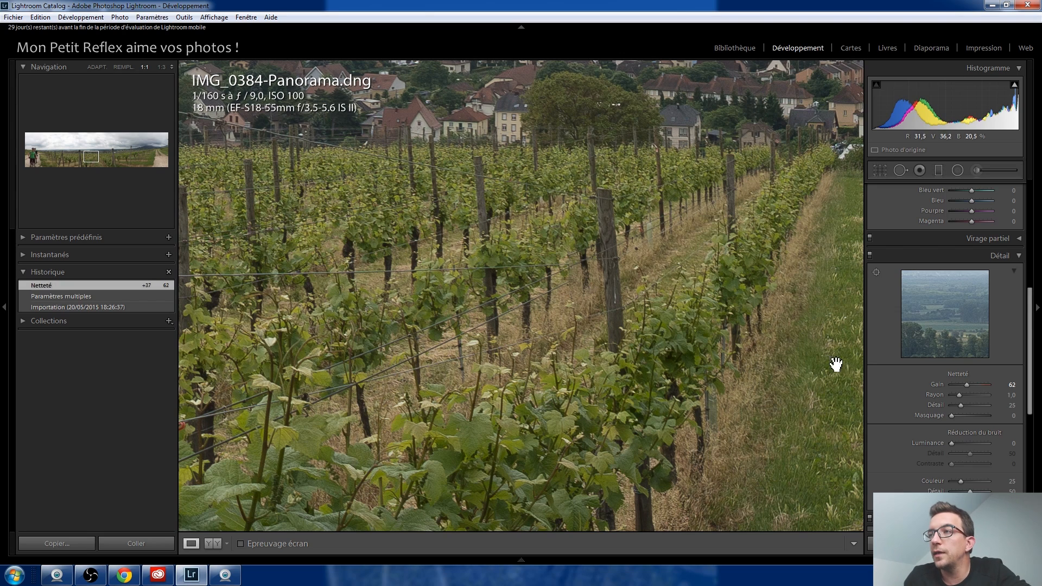
scroll(879, 372, "up", 10)
left_click_drag(976, 318, 958, 306)
left_click_drag(972, 364, 1037, 362)
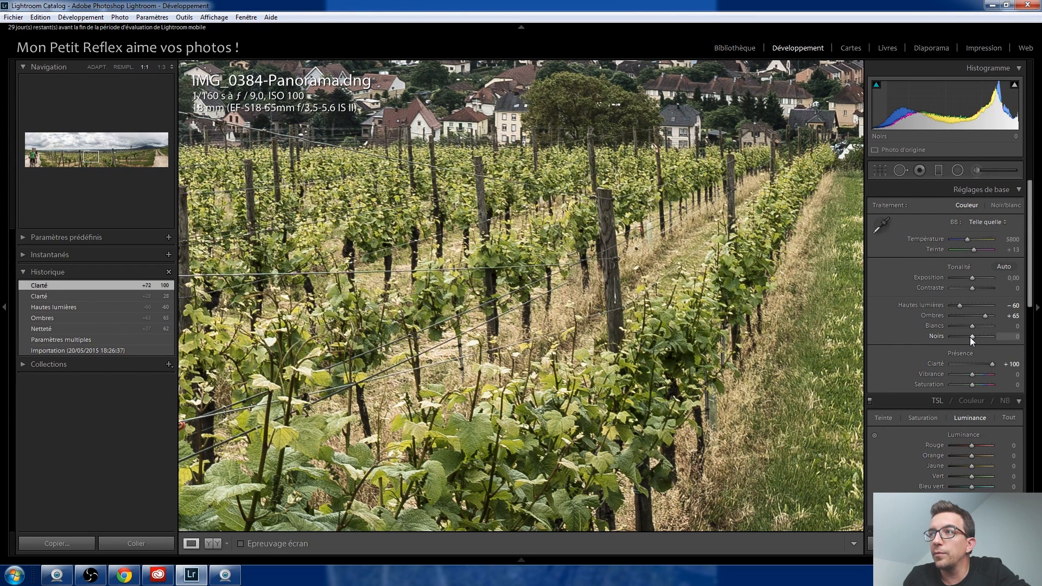
left_click_drag(970, 337, 967, 337)
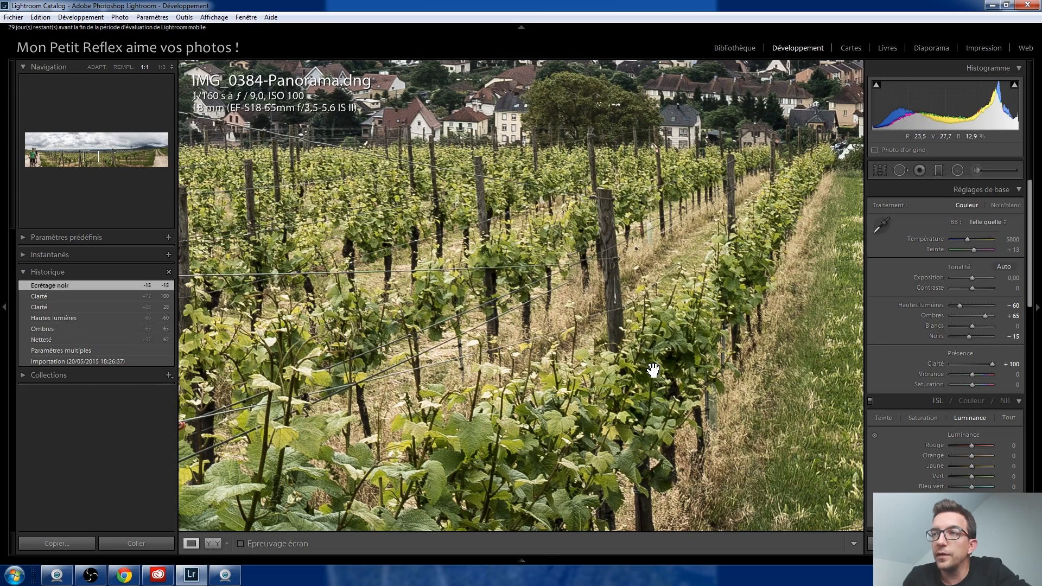
- Inspect the edited vine rows, posts and wires at 1:1 for sharpness and stitching quality
left_click_drag(513, 402, 473, 321)
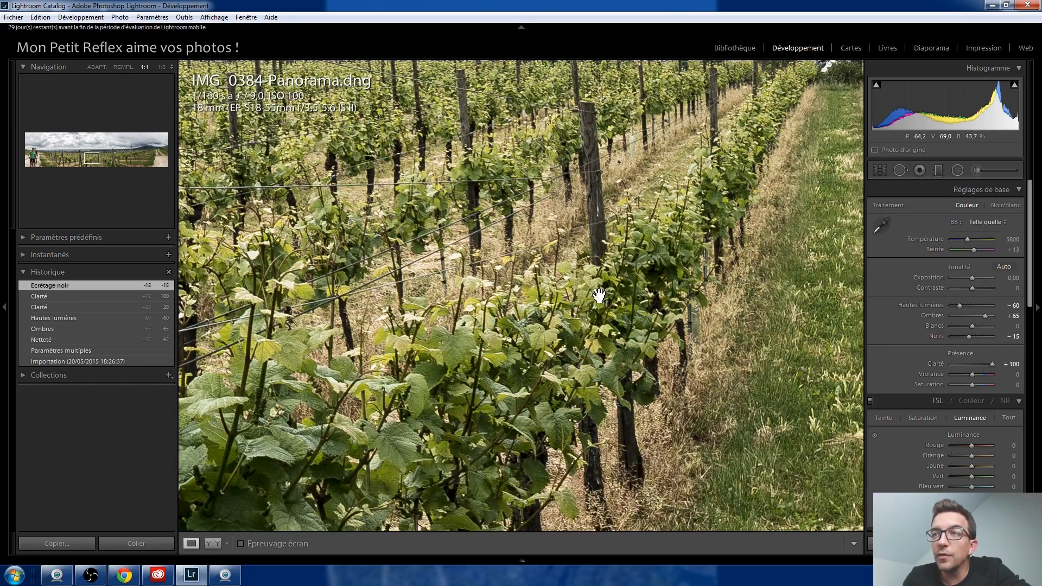
left_click_drag(597, 203, 596, 337)
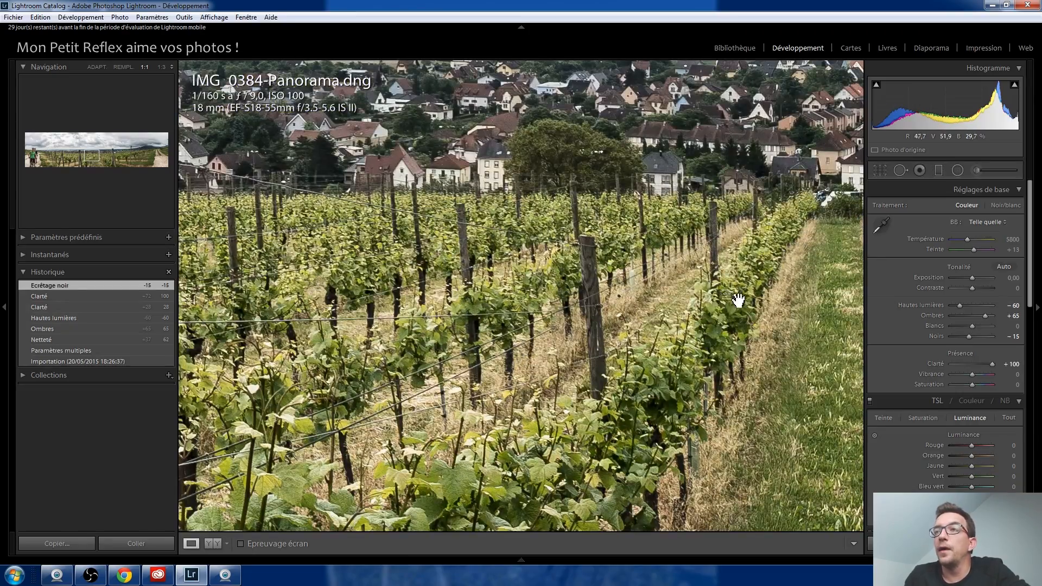
left_click_drag(376, 336, 663, 317)
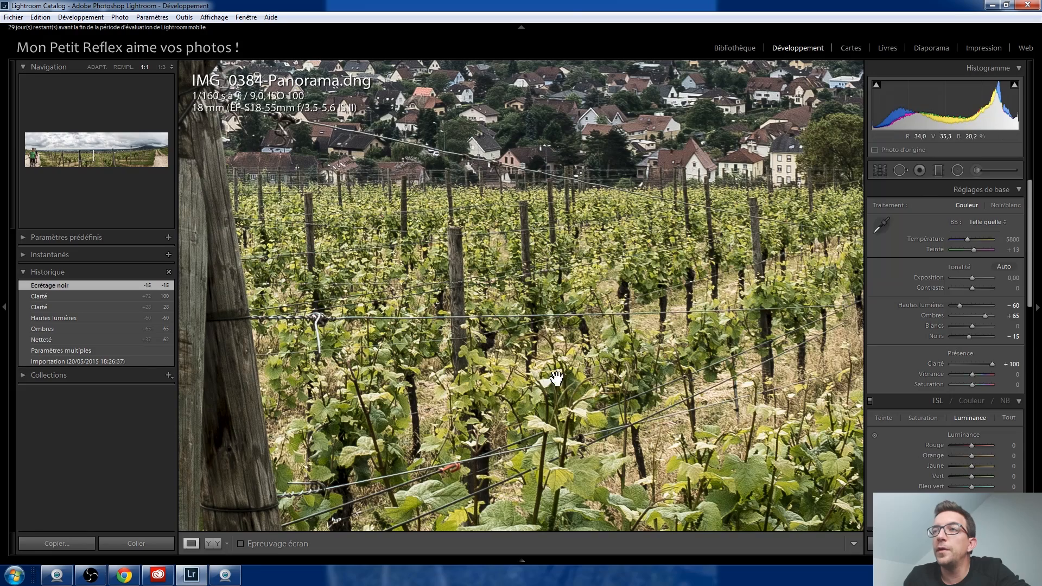
left_click_drag(655, 338, 573, 322)
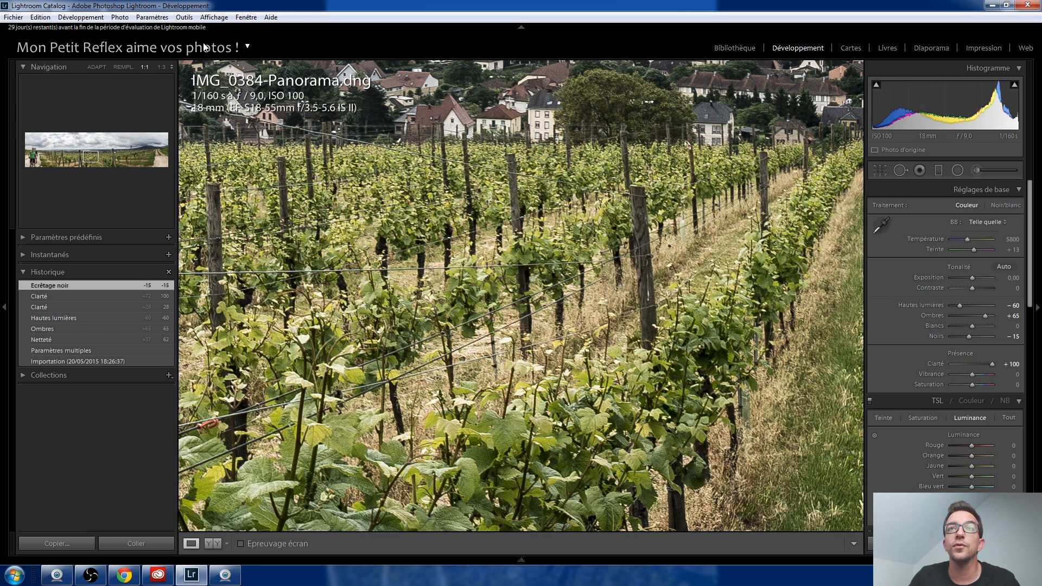
- Zoom out to 1:3 and examine the edited panorama's sky, village, posts and vineyard alleys
left_click(165, 66)
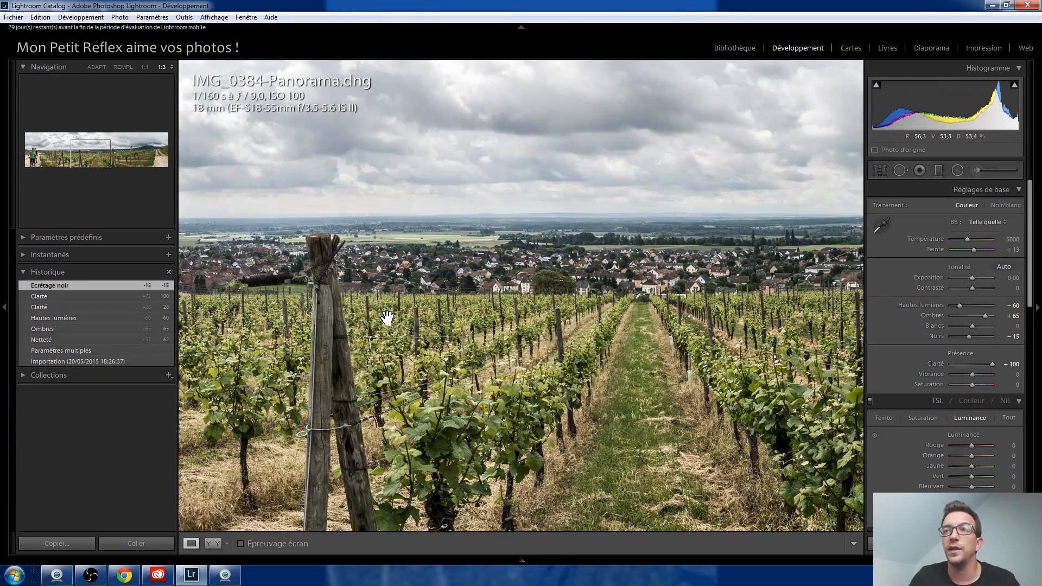
left_click_drag(589, 261, 566, 338)
left_click_drag(718, 315, 499, 254)
left_click_drag(500, 388, 450, 317)
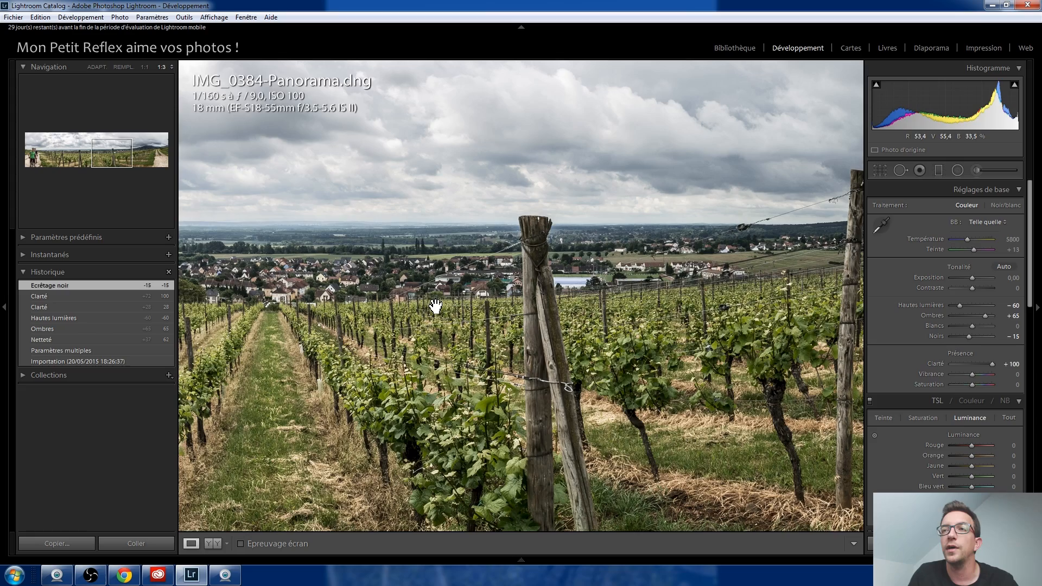
left_click_drag(572, 316, 751, 373)
left_click_drag(539, 366, 593, 282)
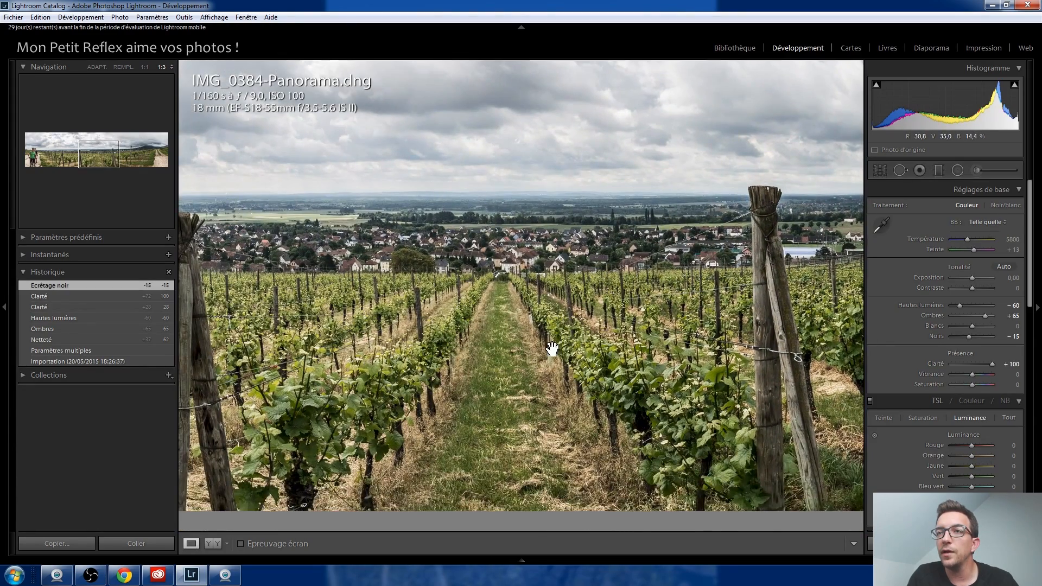
left_click_drag(552, 348, 579, 388)
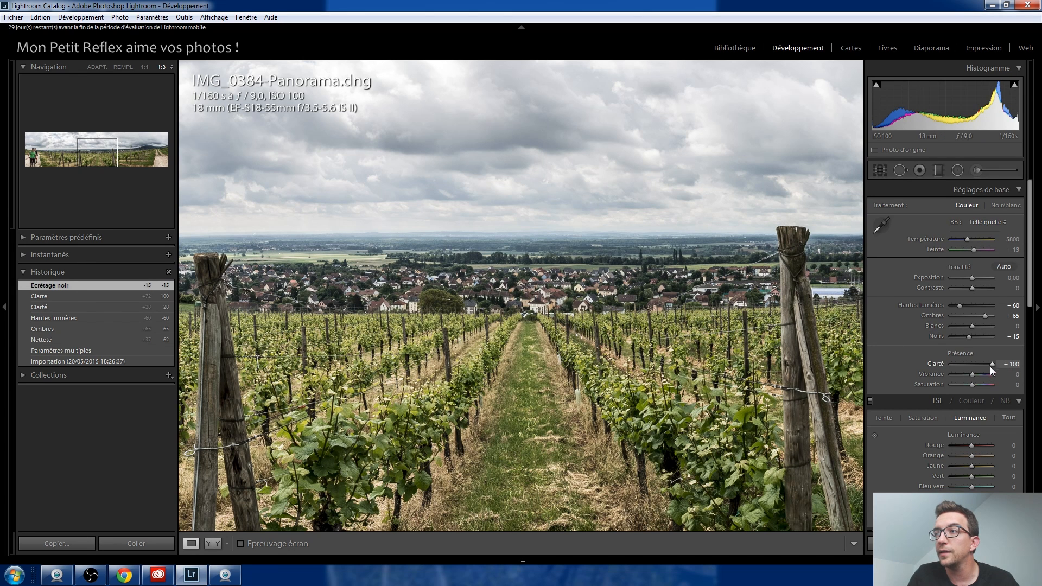
- Set the panorama's sharpening amount to 150
scroll(956, 370, "down", 4)
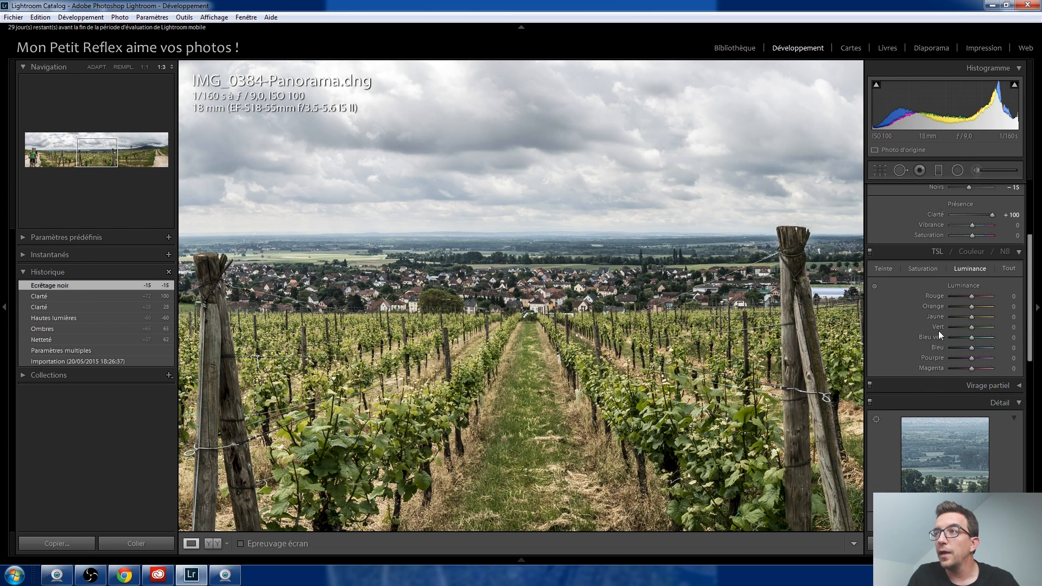
scroll(937, 326, "down", 4)
left_click_drag(966, 386, 997, 384)
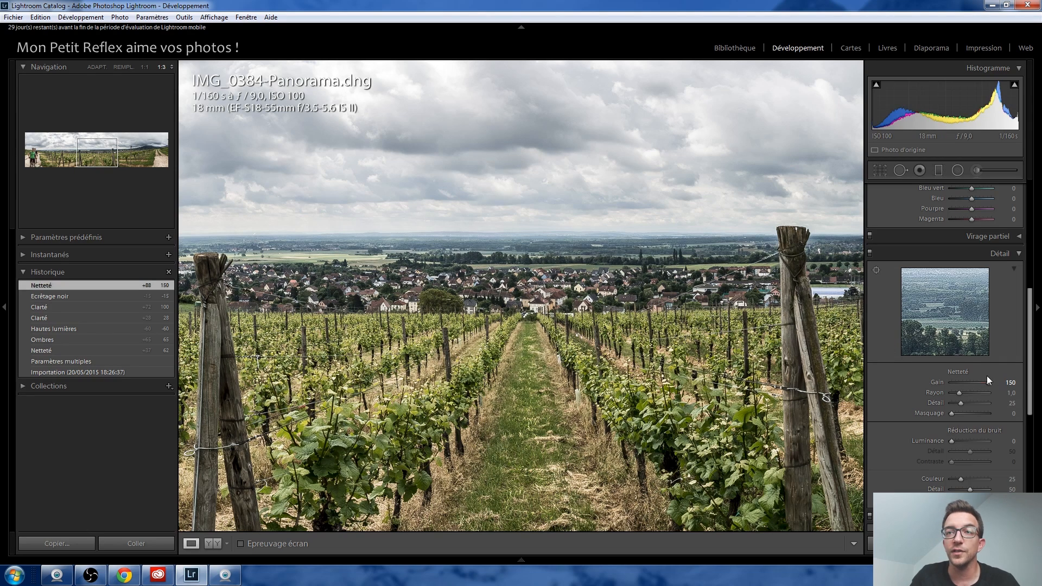
- Examine the sharpened panorama's sky, village, vine rows and wooden posts at 1:3, from the left side across to the hillside
left_click_drag(536, 333, 530, 377)
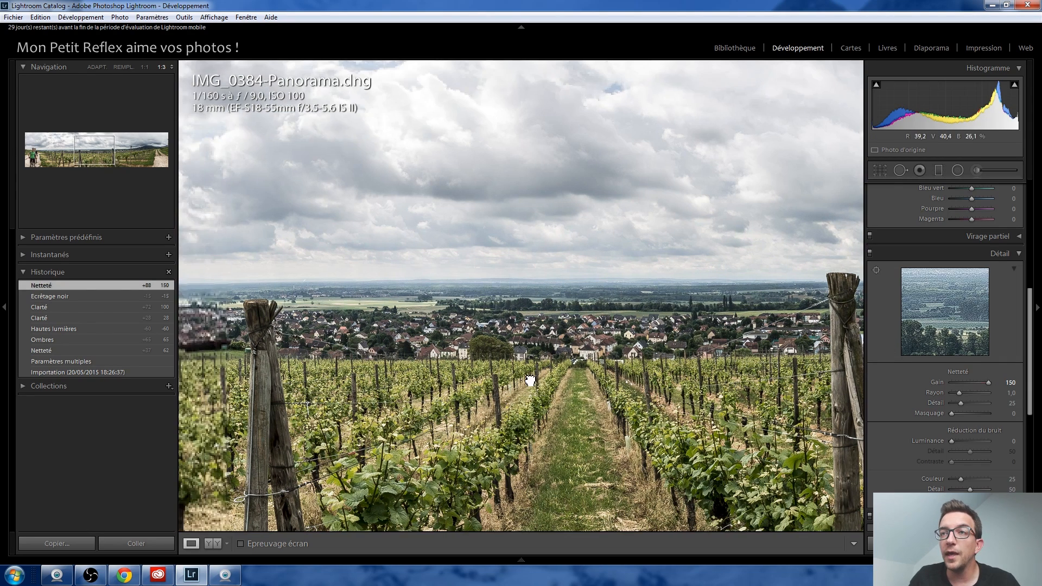
left_click_drag(321, 379, 500, 389)
left_click_drag(311, 391, 456, 395)
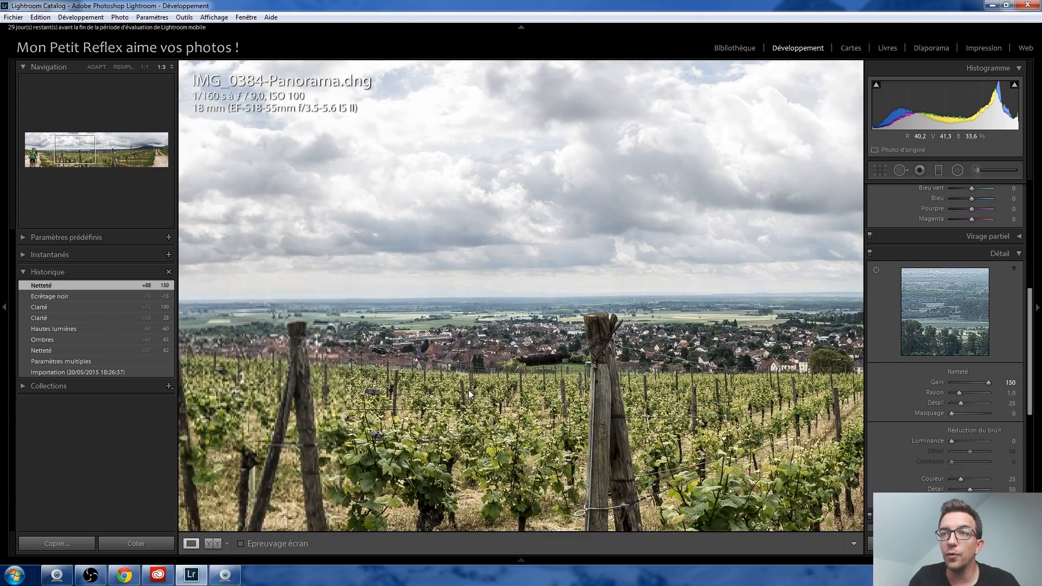
left_click_drag(367, 383, 397, 423)
left_click_drag(447, 342, 438, 395)
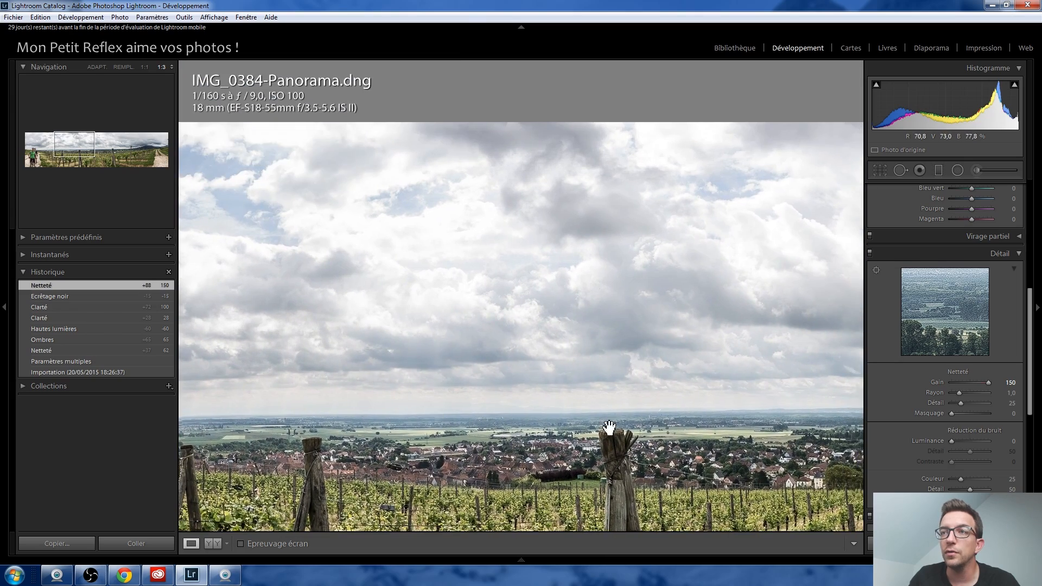
left_click_drag(704, 434, 352, 394)
left_click_drag(702, 433, 407, 354)
left_click_drag(658, 379, 520, 369)
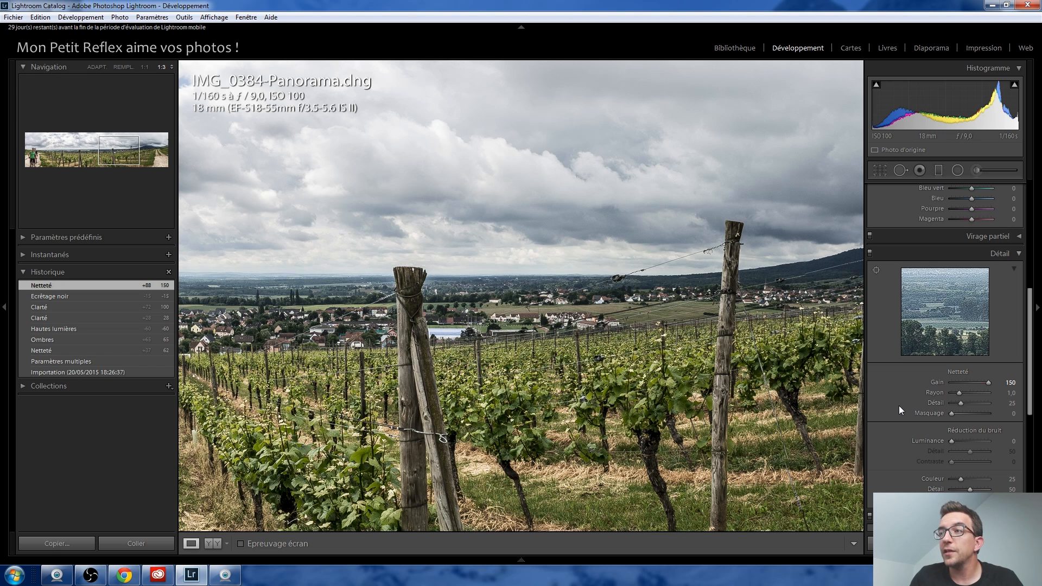
- Set the panorama's shadows to +100, highlights to −100 and vibrance to +35
scroll(899, 406, "up", 5)
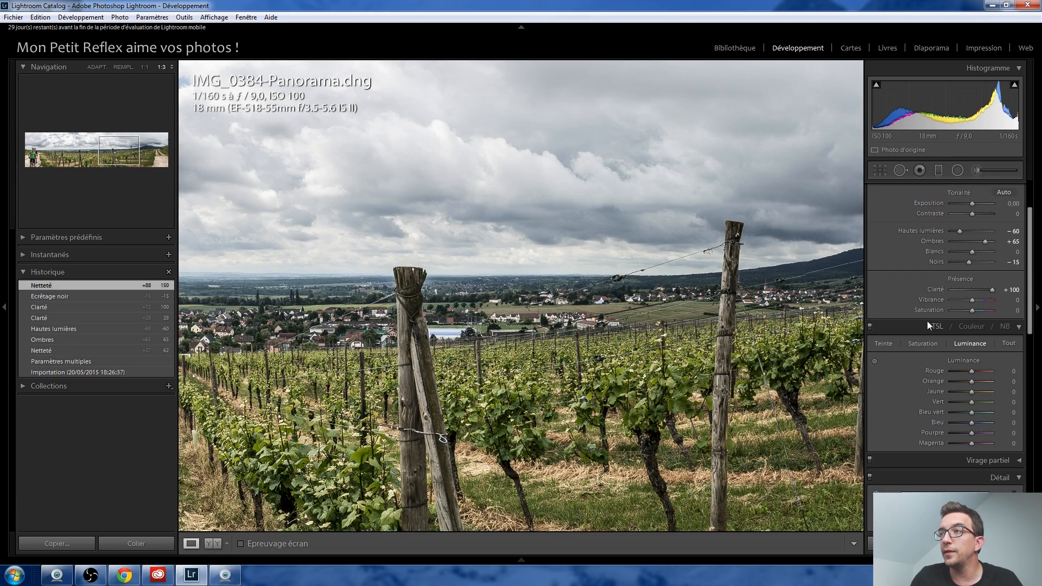
left_click_drag(985, 243, 952, 231)
left_click_drag(455, 315, 680, 307)
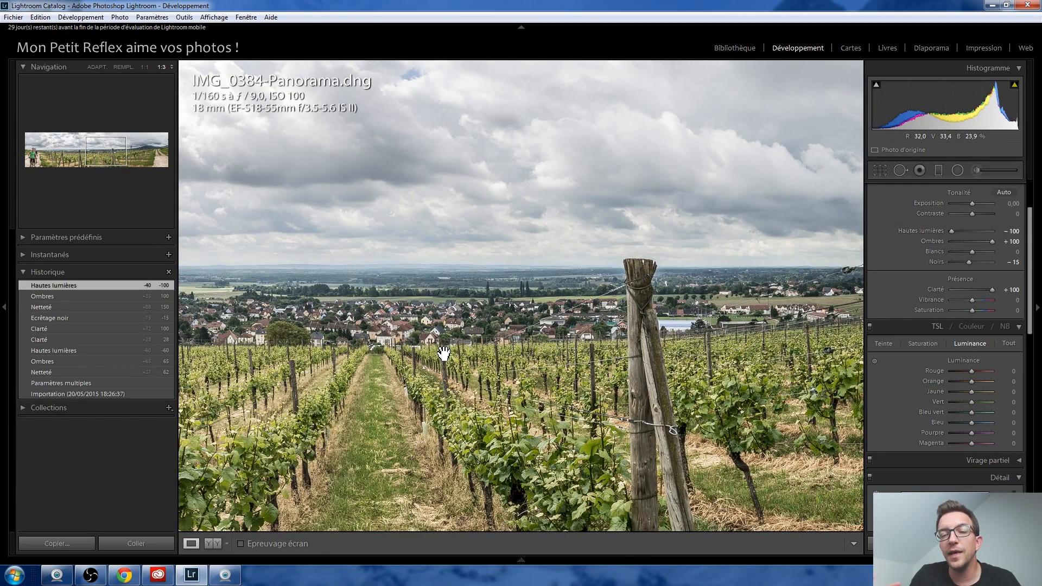
left_click_drag(477, 387, 504, 361)
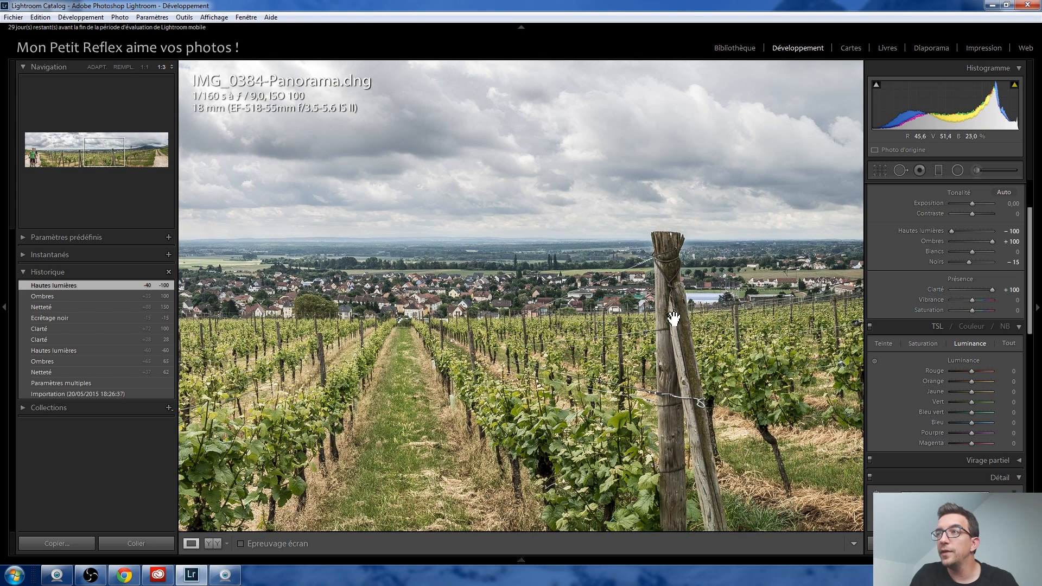
left_click_drag(966, 298, 972, 300)
- View the whole edited panorama, and inspect its clouds, village, grassy alley and posts at 1:3
left_click(491, 269)
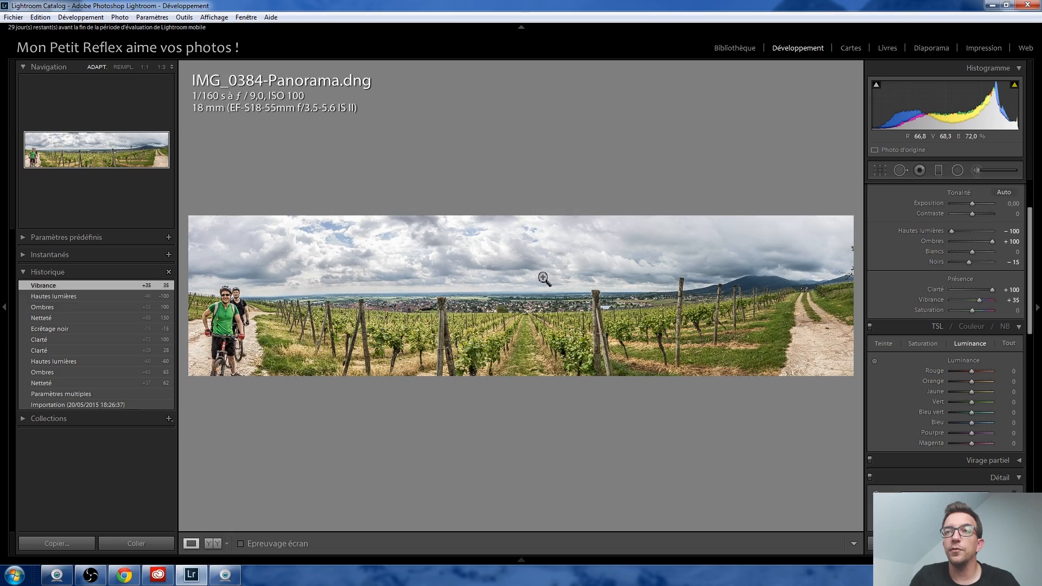
left_click(449, 278)
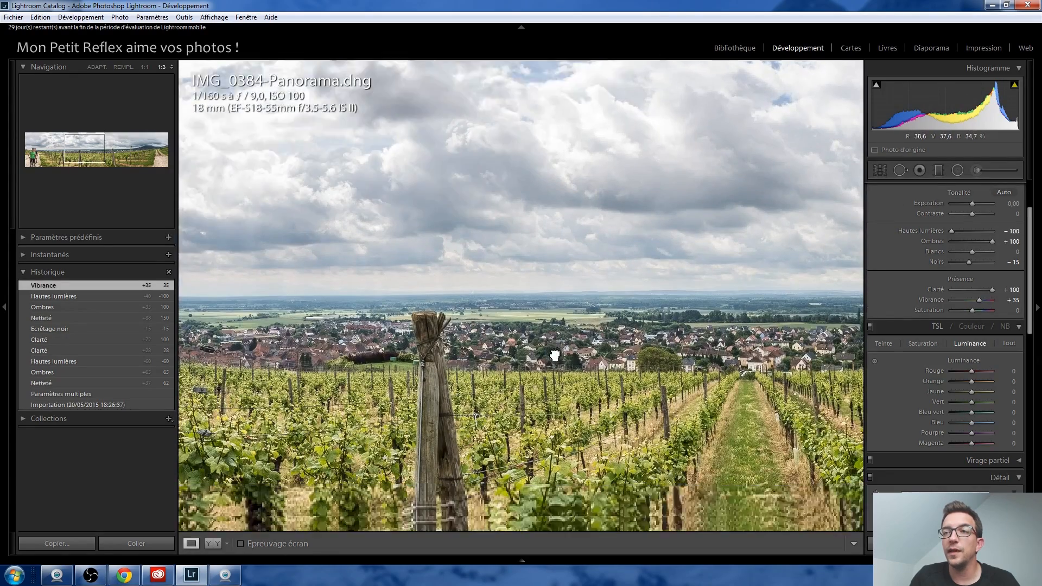
left_click_drag(554, 395, 553, 295)
left_click_drag(595, 229, 579, 280)
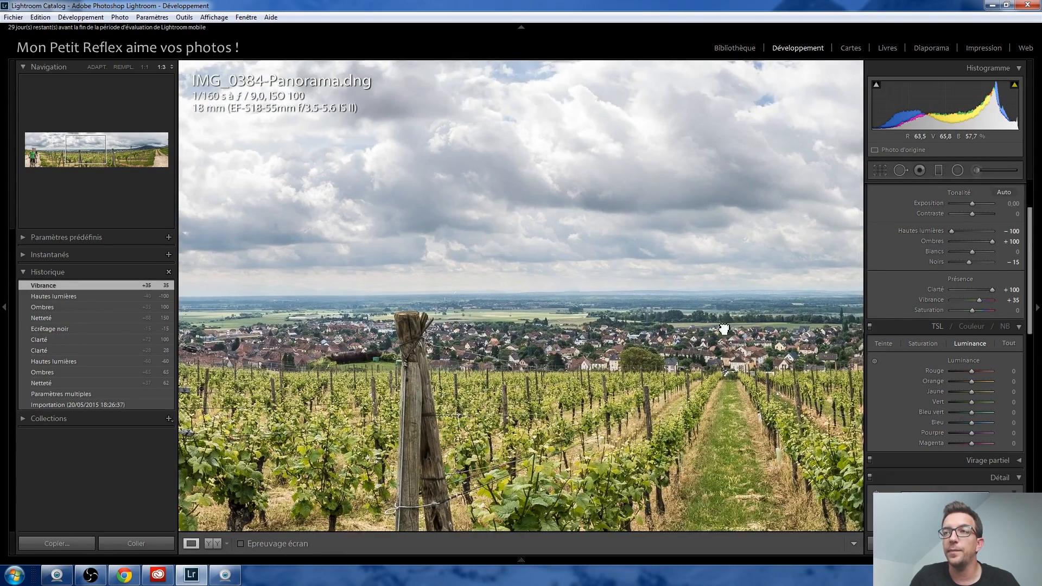
left_click_drag(741, 326, 464, 273)
left_click_drag(697, 313, 524, 302)
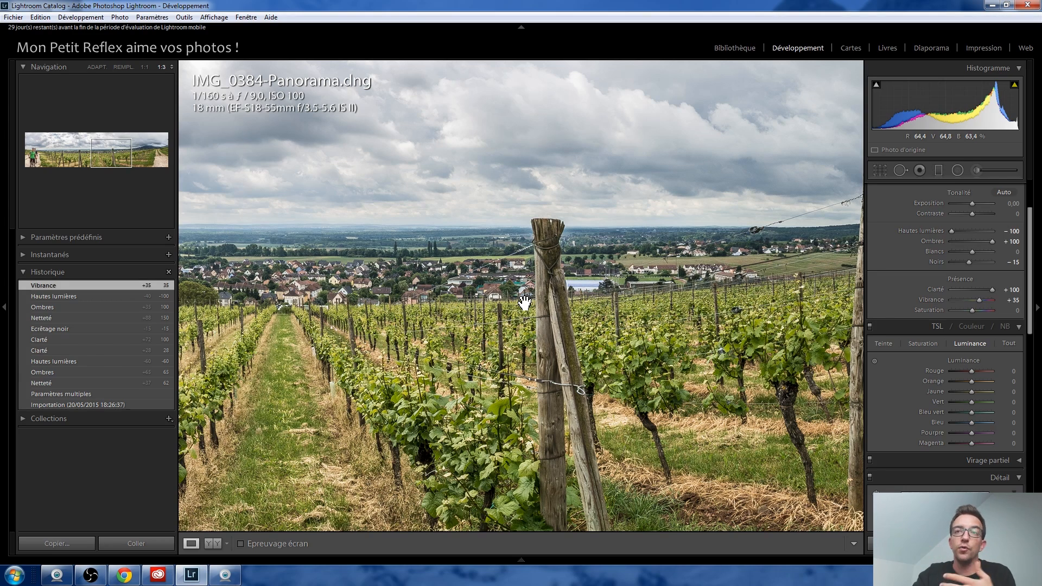
left_click_drag(699, 366, 463, 349)
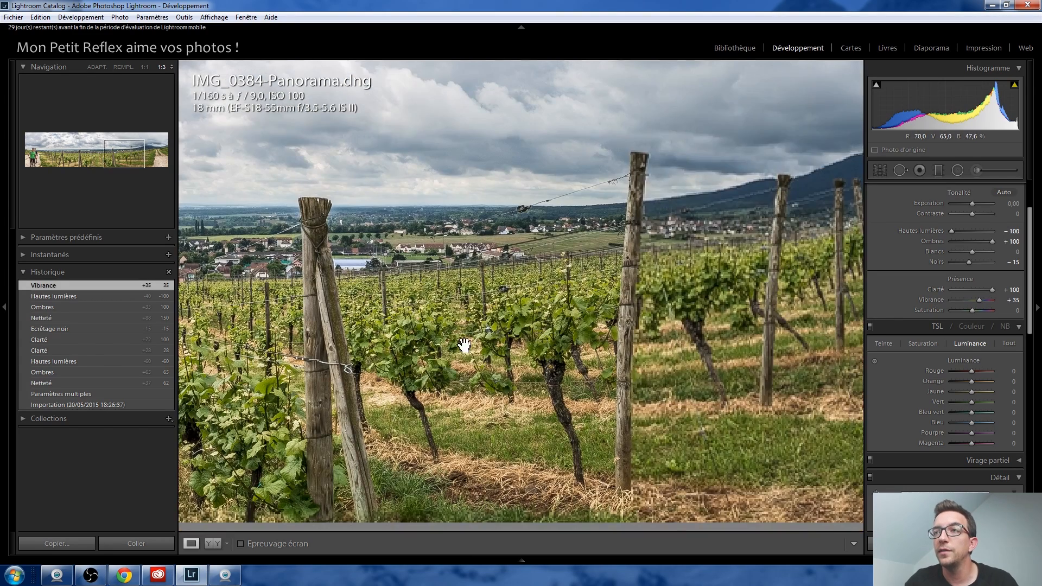
left_click_drag(516, 314, 697, 363)
left_click_drag(367, 339, 514, 339)
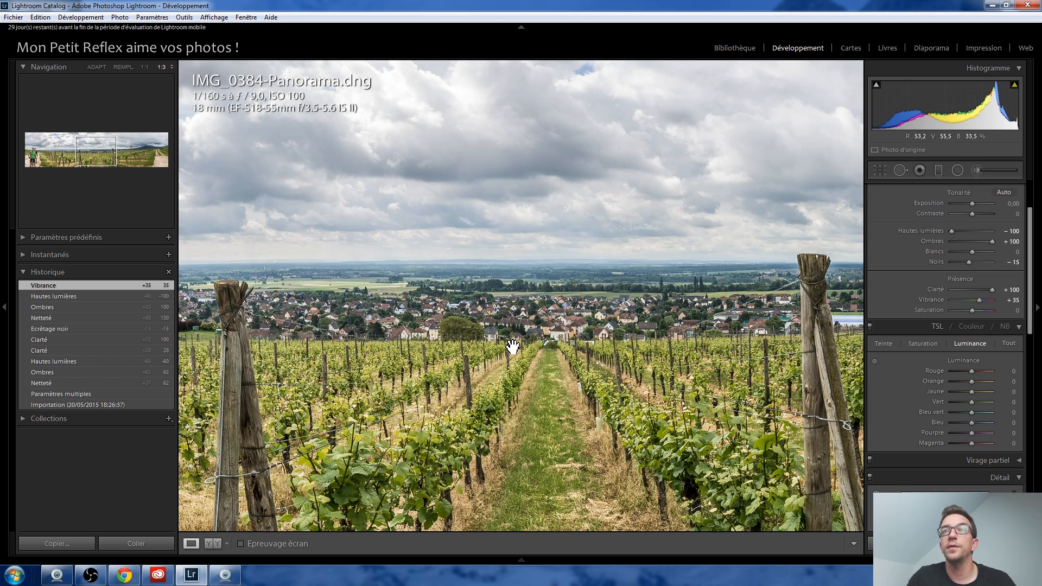
left_click_drag(447, 287, 537, 305)
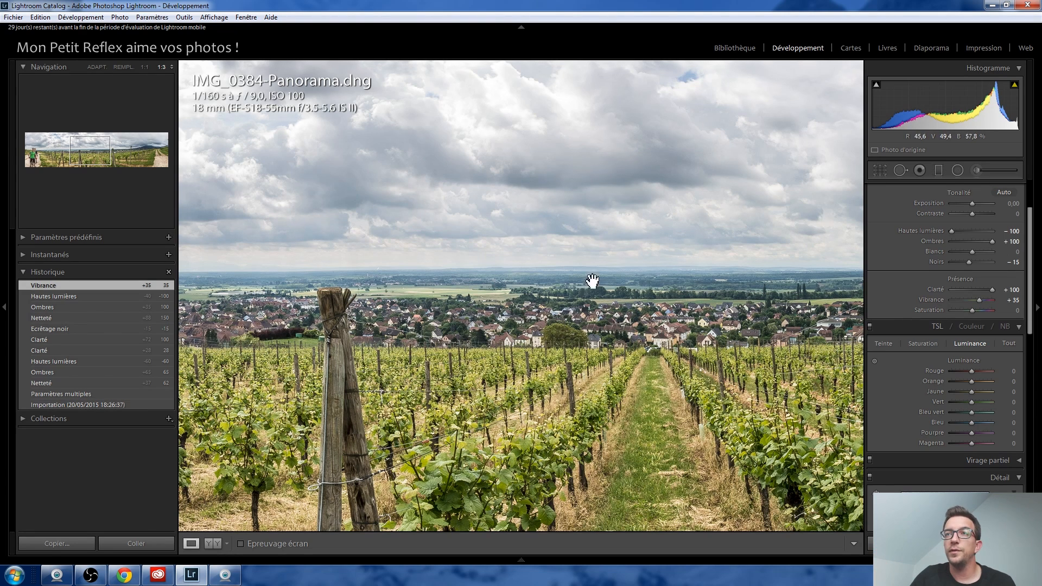
- Examine the dark clouds, hillside and central vine rows again at 1:3, and compare them with the full panorama
left_click_drag(491, 123, 478, 200)
left_click_drag(603, 402, 447, 376)
left_click_drag(728, 357, 567, 363)
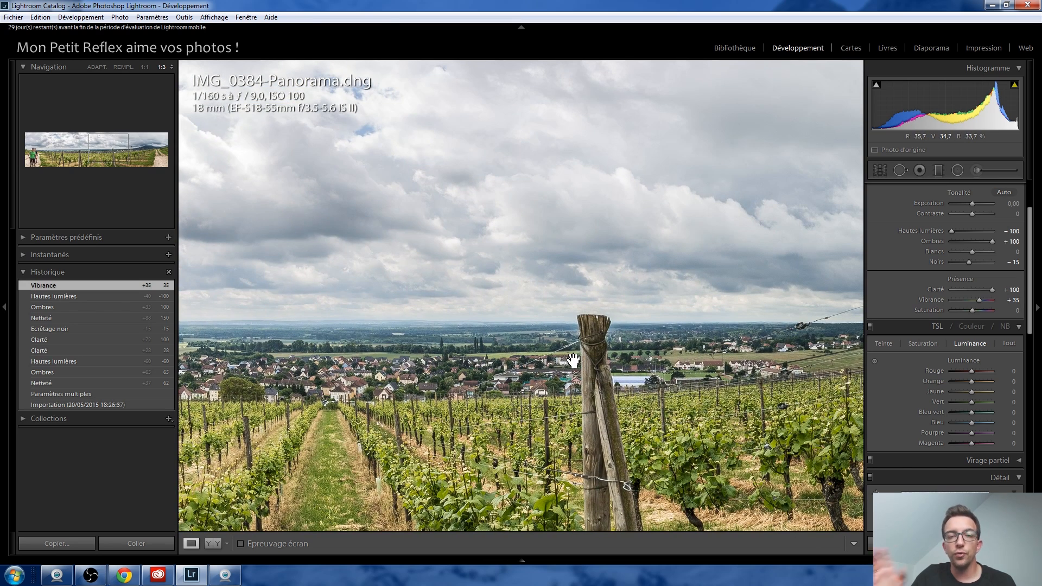
left_click_drag(705, 348, 429, 311)
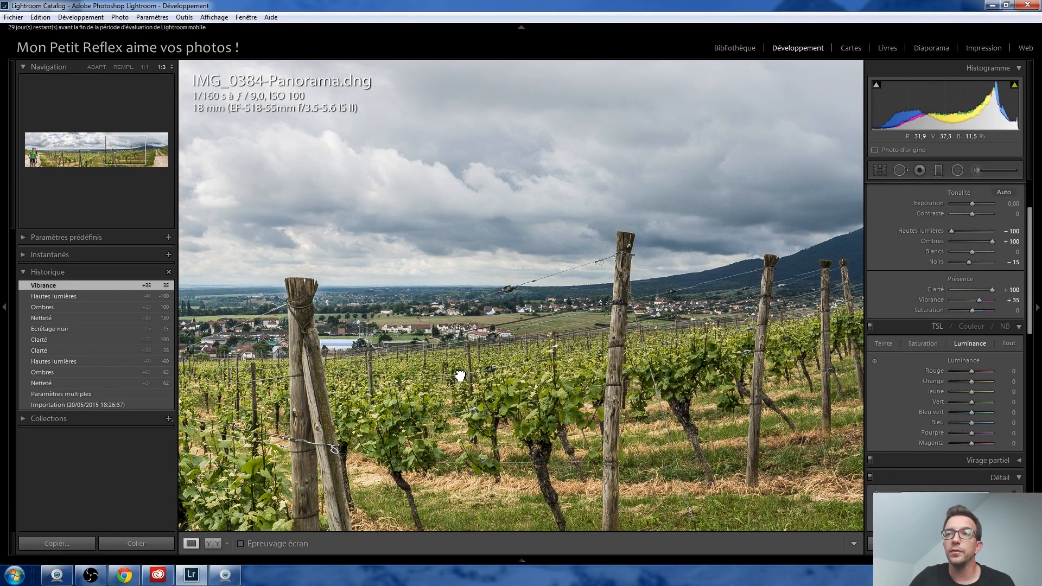
left_click_drag(461, 377, 216, 326)
left_click_drag(473, 292, 630, 402)
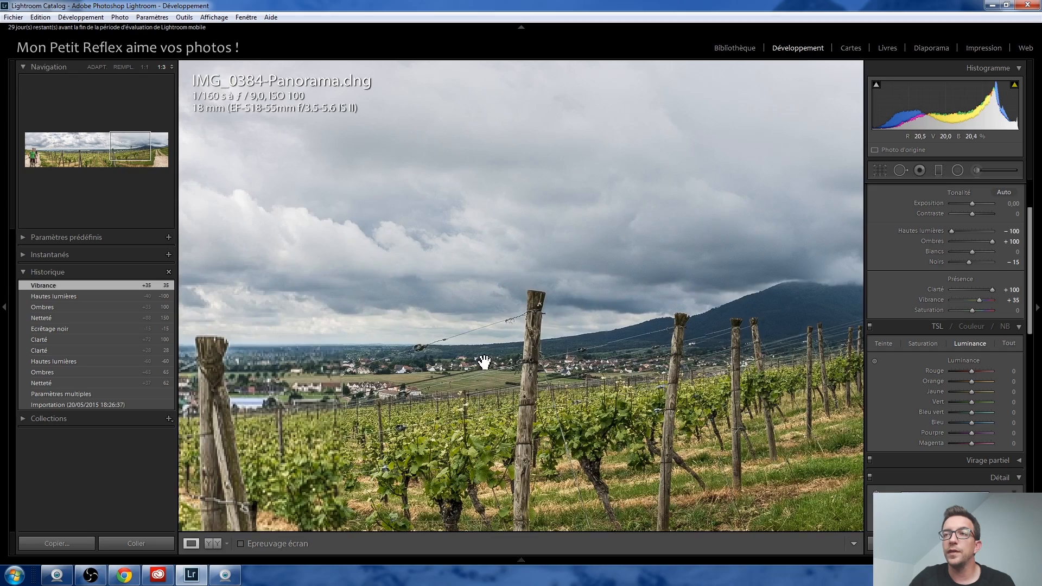
left_click_drag(455, 365, 758, 267)
left_click_drag(246, 334, 591, 290)
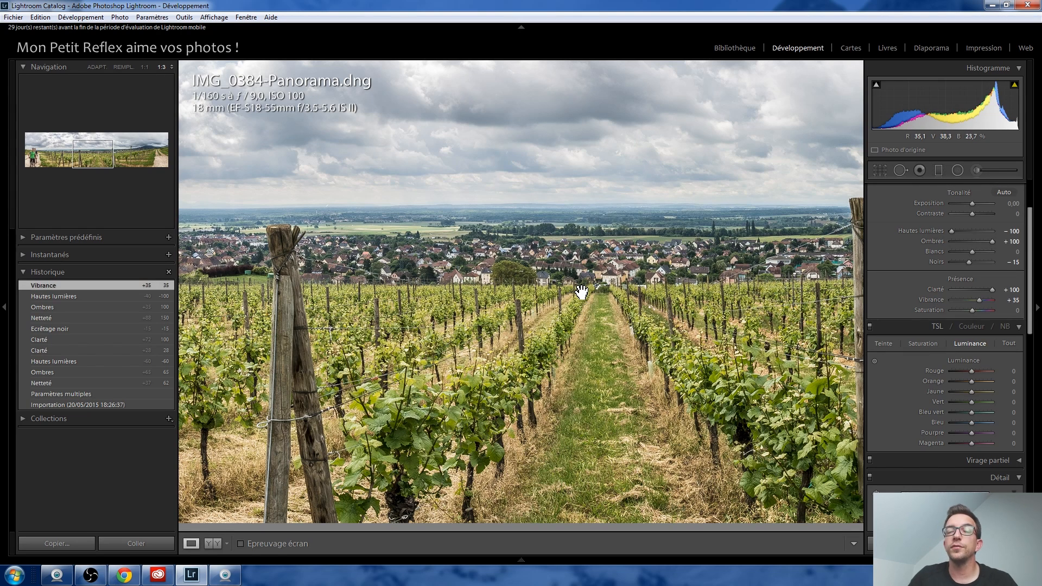
left_click(452, 225)
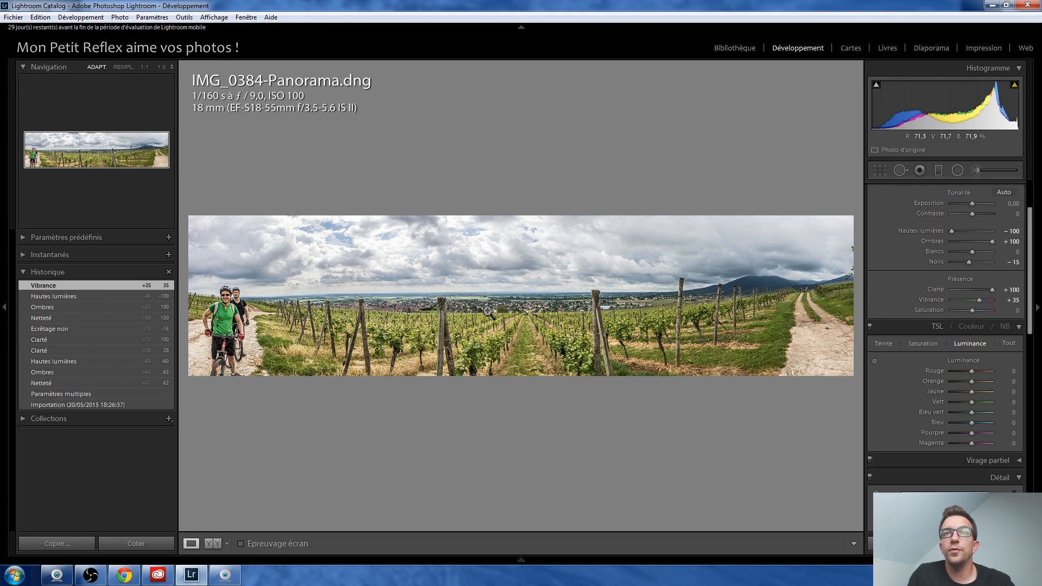
left_click(489, 383)
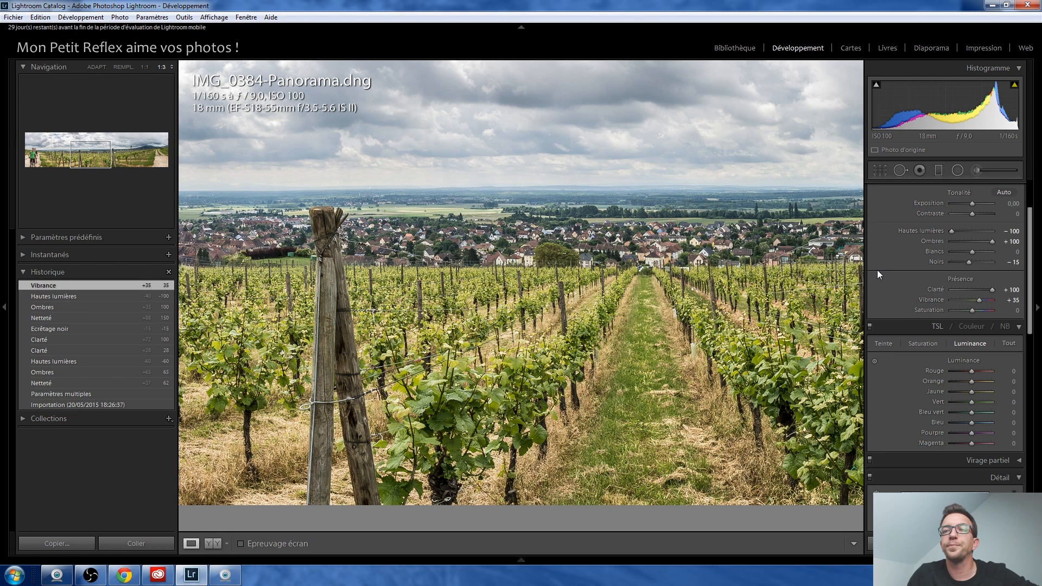
- Show the filmstrip, switch to the Library module and display the tree photo IMG_0341.CR2 fitted to the view
left_click(546, 561)
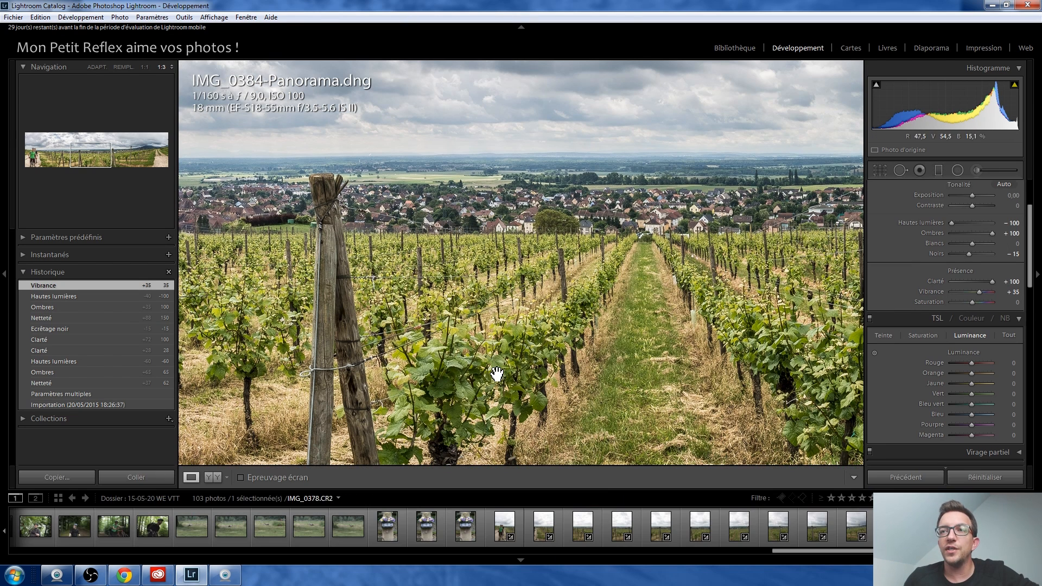
left_click(732, 48)
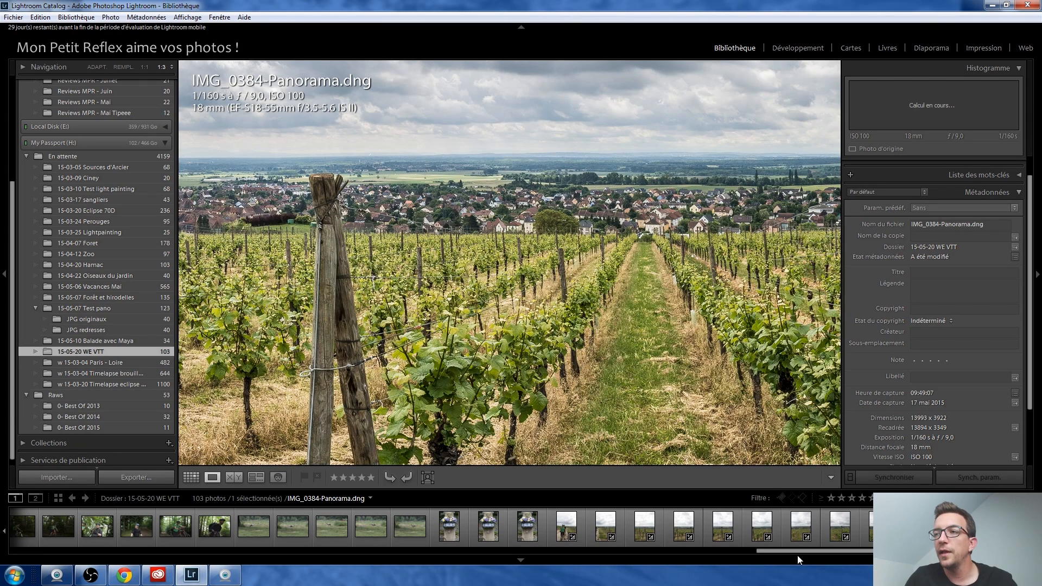
left_click_drag(782, 551, 425, 554)
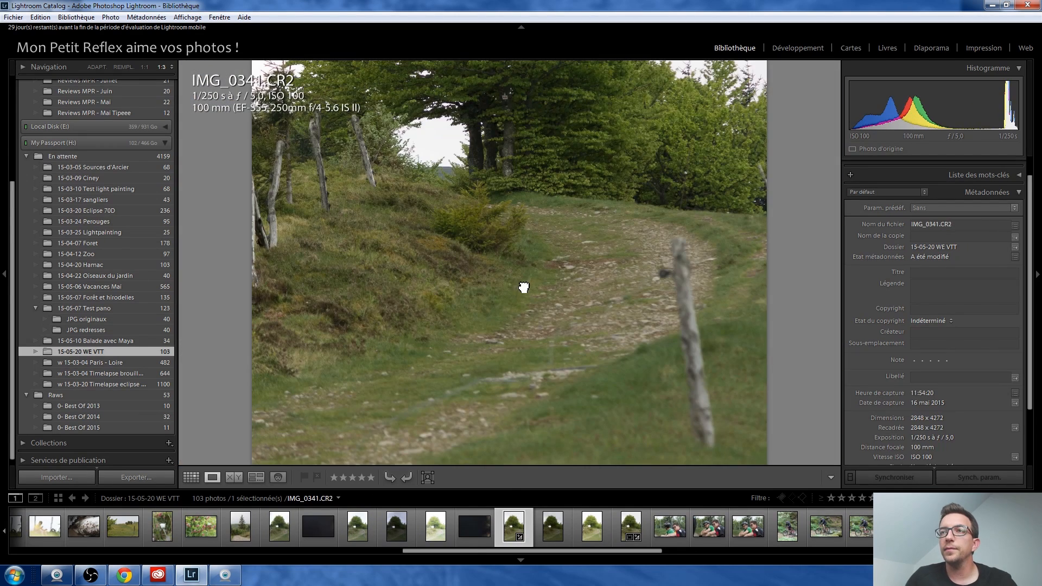
left_click(523, 286)
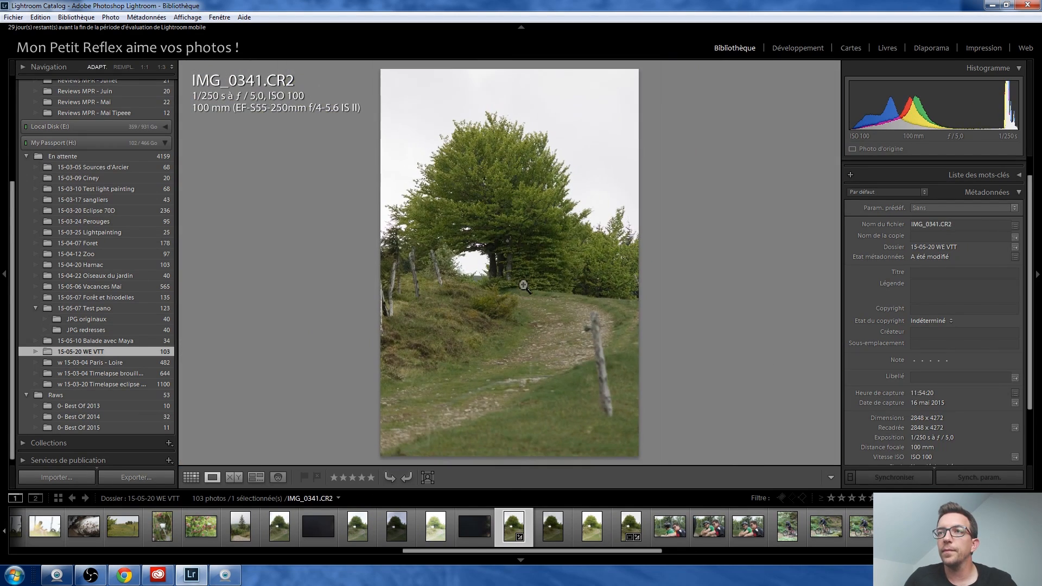
- View the bracketed exposures IMG_0342.CR2 and IMG_0343.CR2 and the merged IMG_0341-HDR.dng one after another
key("Right")
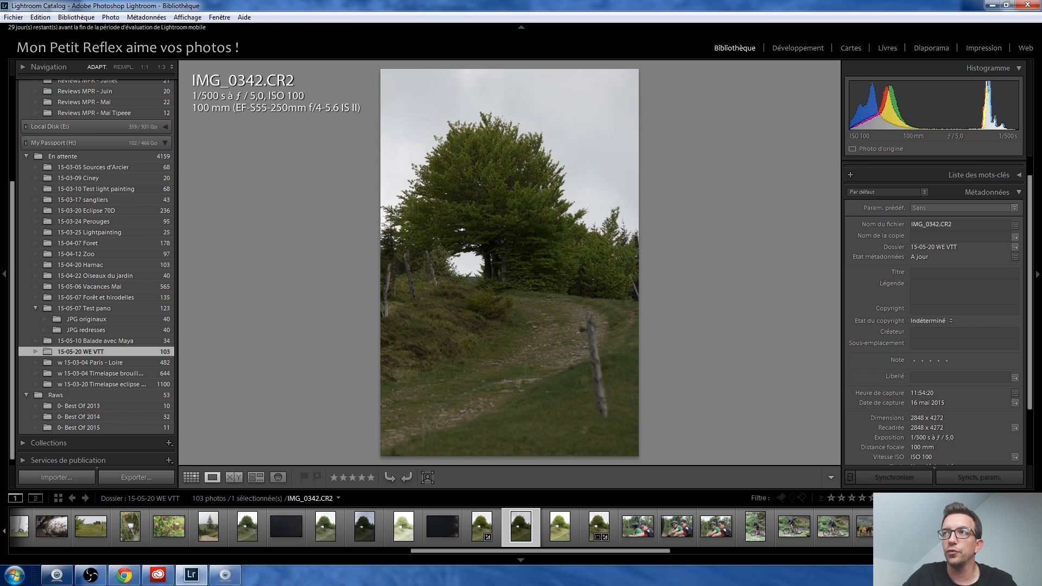
key("Right")
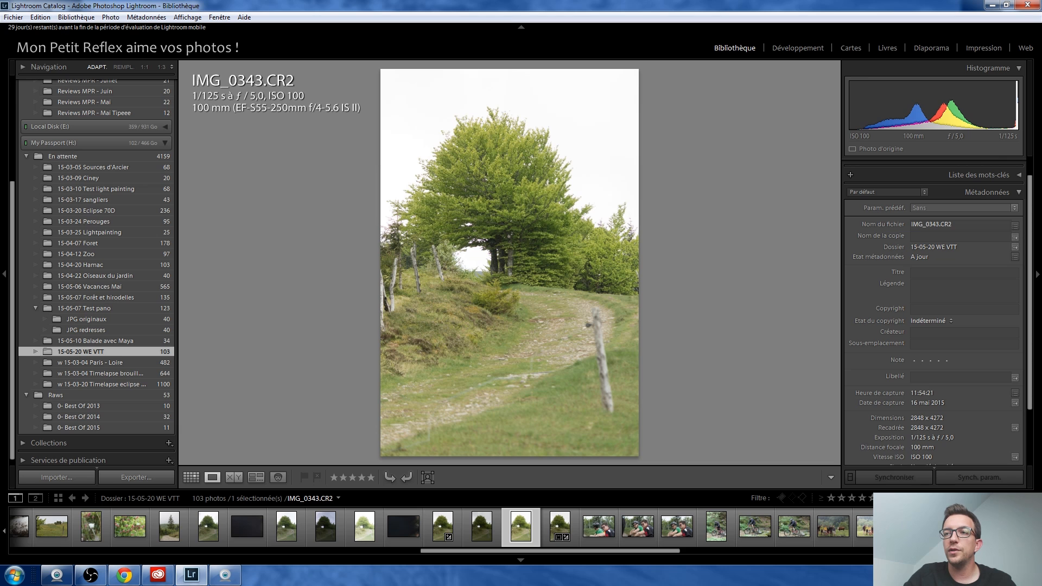
key("Right")
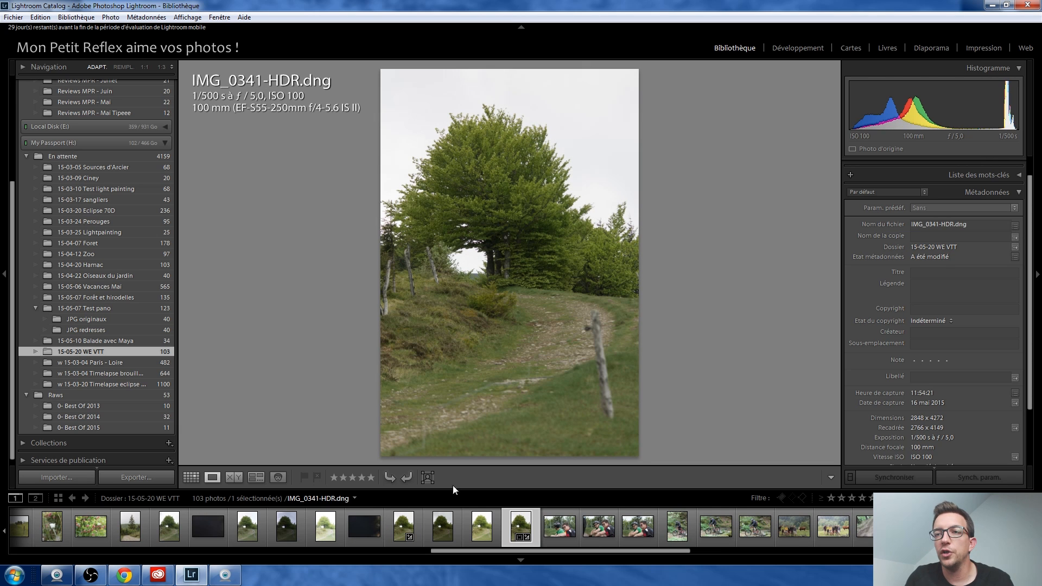
- Select the three bracketed raw photos IMG_0341 to IMG_0343 and open their HDR merge preview
left_click(397, 536)
left_click(474, 532, "shift")
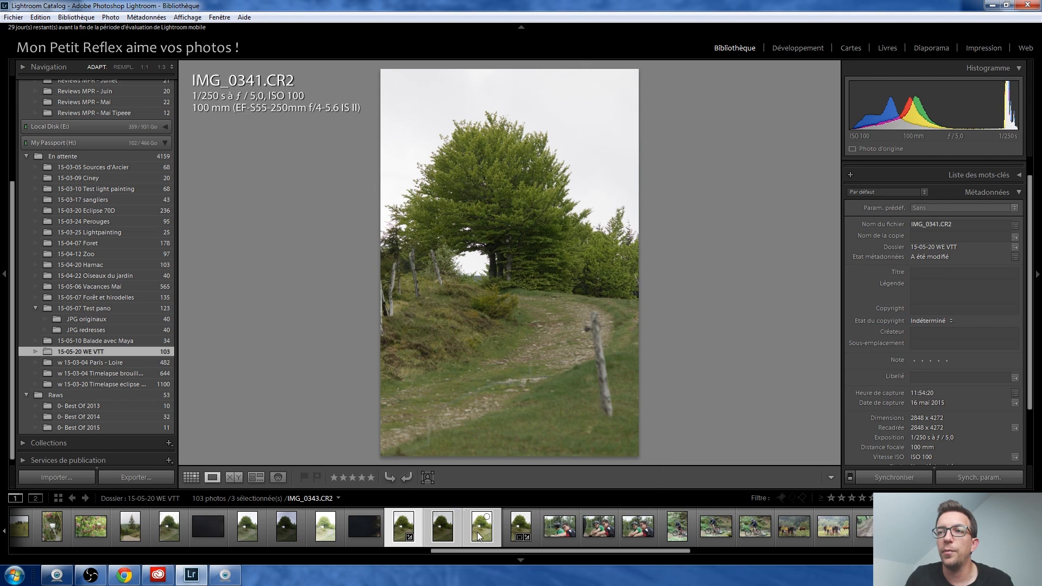
right_click(477, 532)
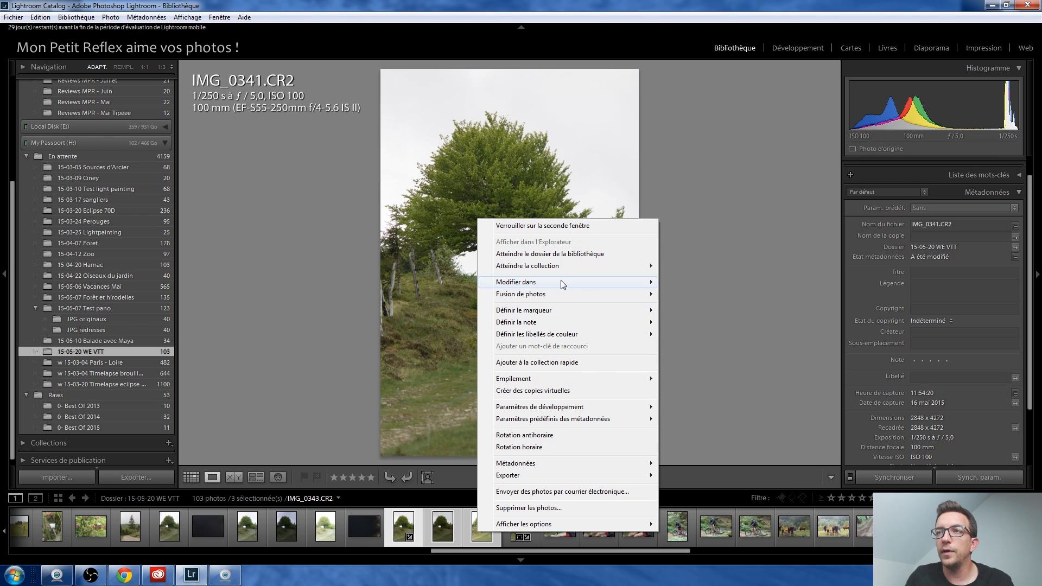
mouse_move(561, 293)
left_click(686, 296)
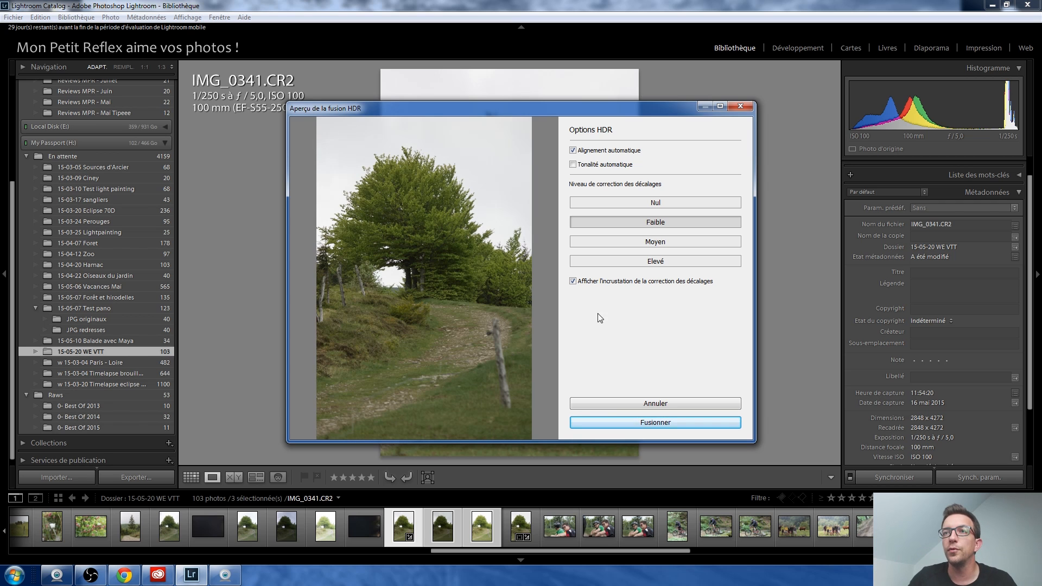
- Preview the HDR merge with the deghosting level at Moyen and Elevé, and close the preview without merging
left_click(617, 244)
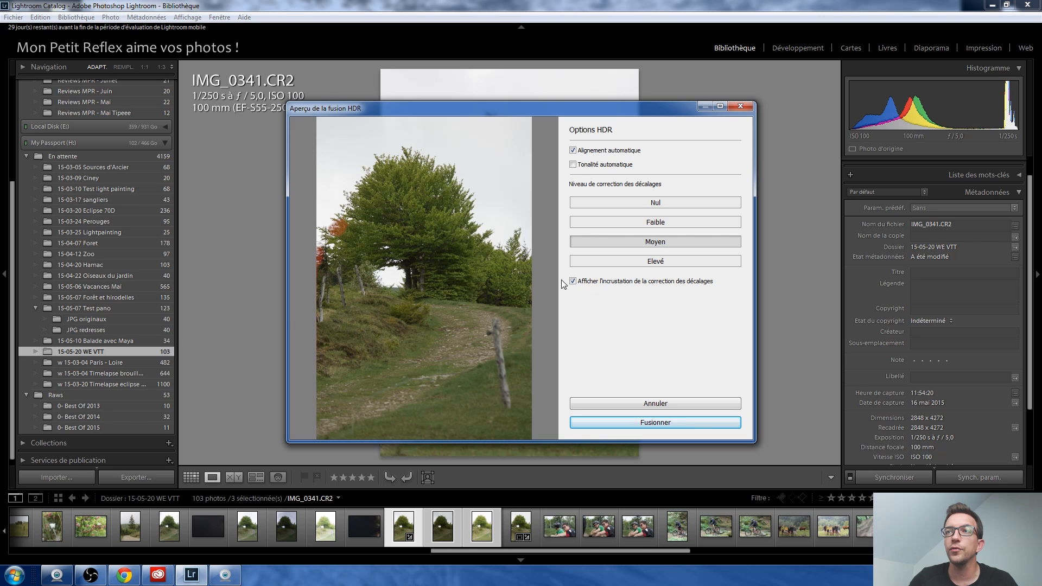
left_click(641, 263)
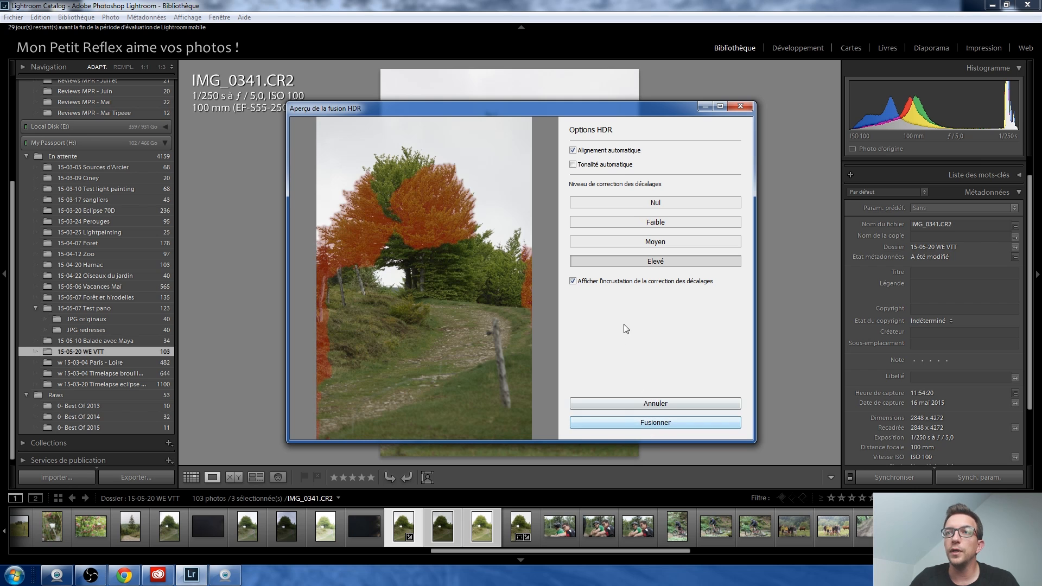
left_click(739, 110)
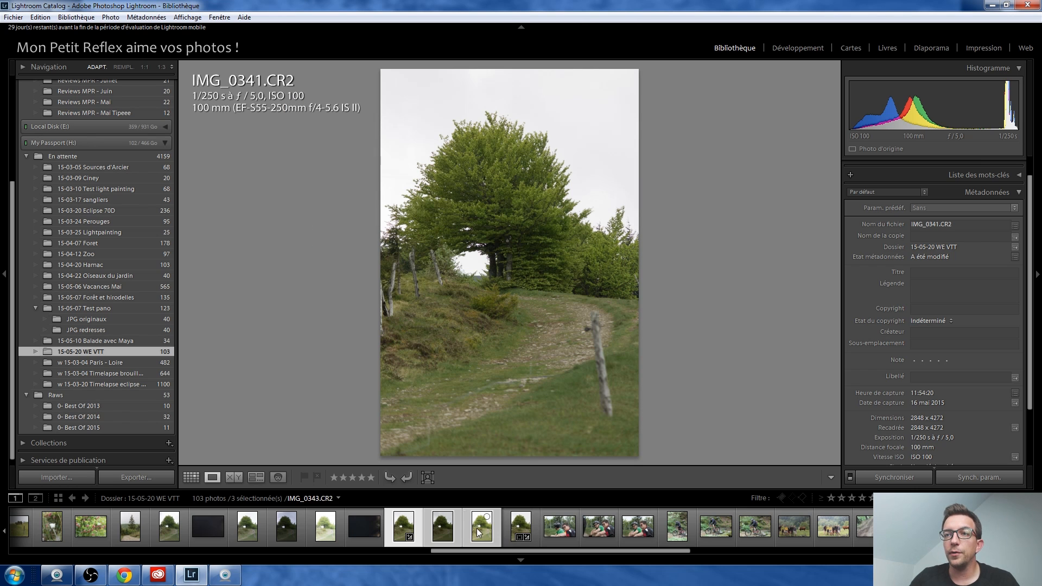
- Compare the merged IMG_0341-HDR.dng with the original IMG_0341.CR2 in the Library, ending on the HDR file
left_click(512, 525)
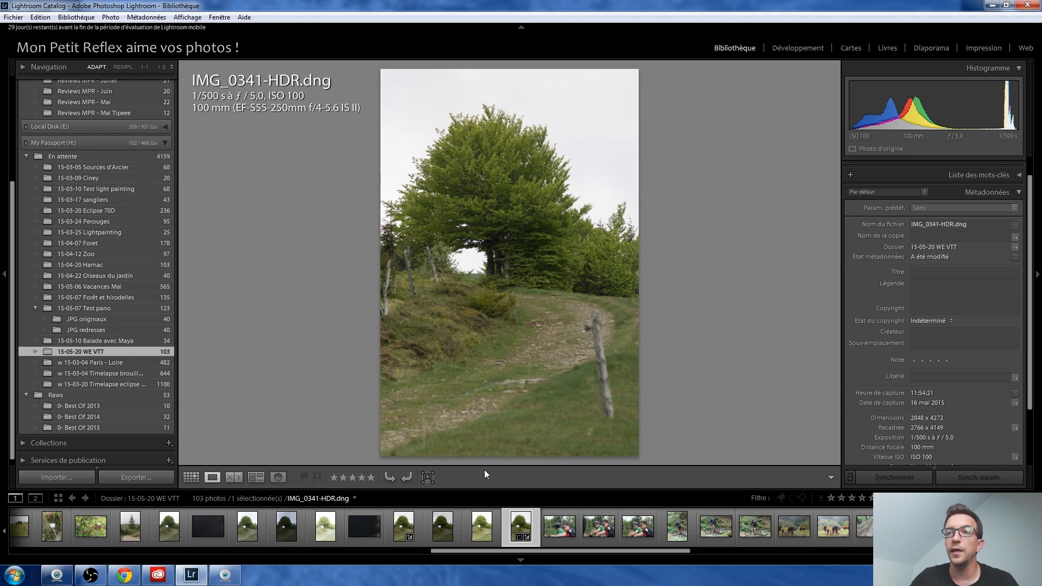
left_click(396, 520)
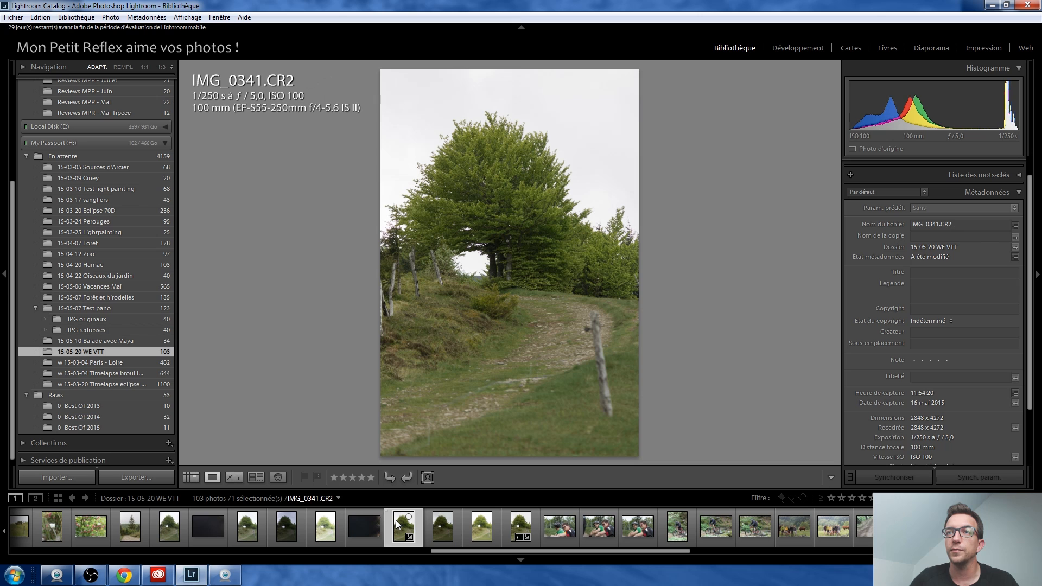
left_click(510, 530)
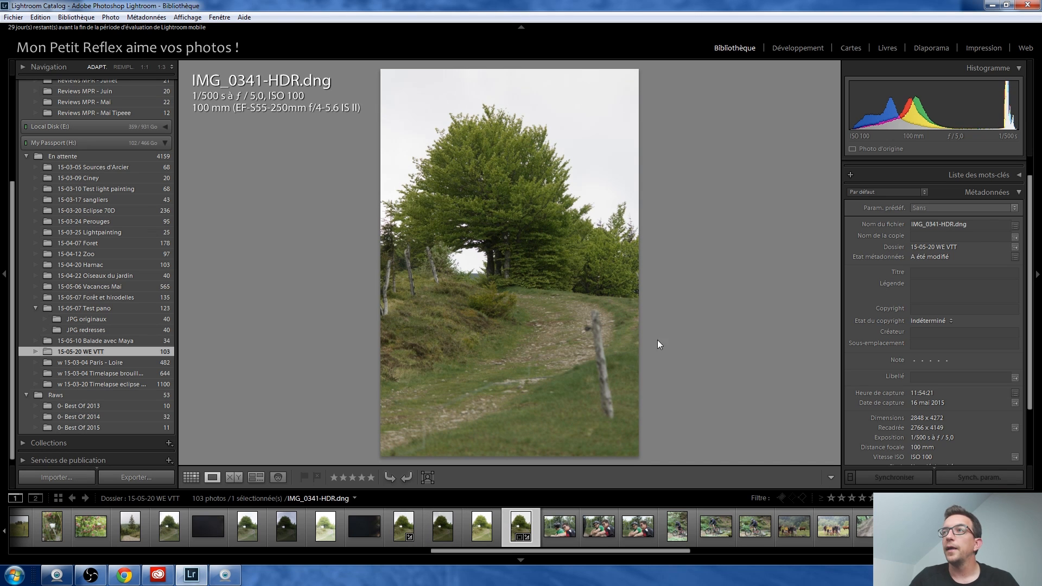
- Switch to the Develop module and revert IMG_0341-HDR.dng and IMG_0341.CR2 to their import state in the history
left_click(797, 47)
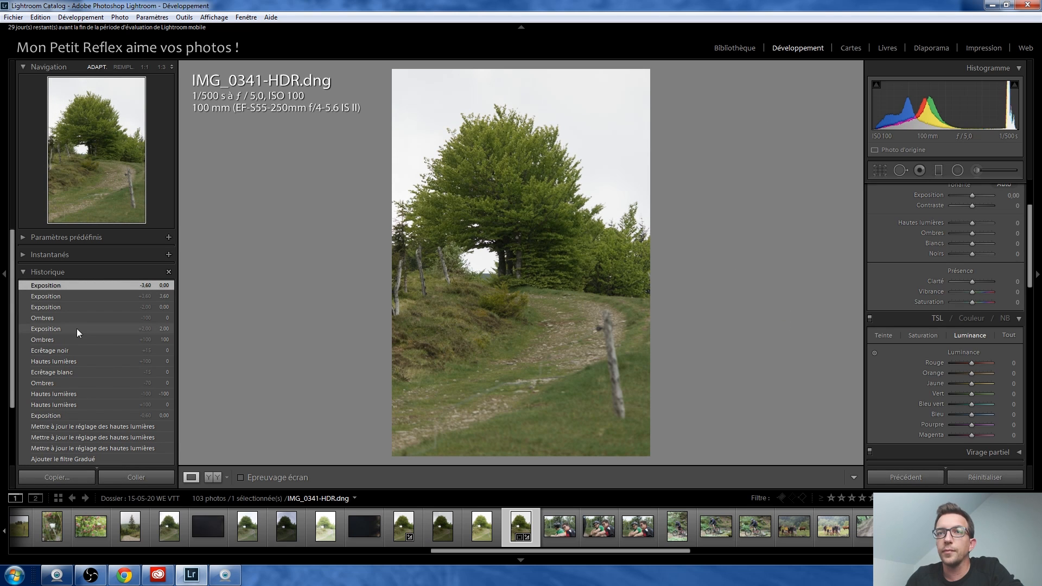
scroll(77, 330, "down", 3)
left_click(86, 439)
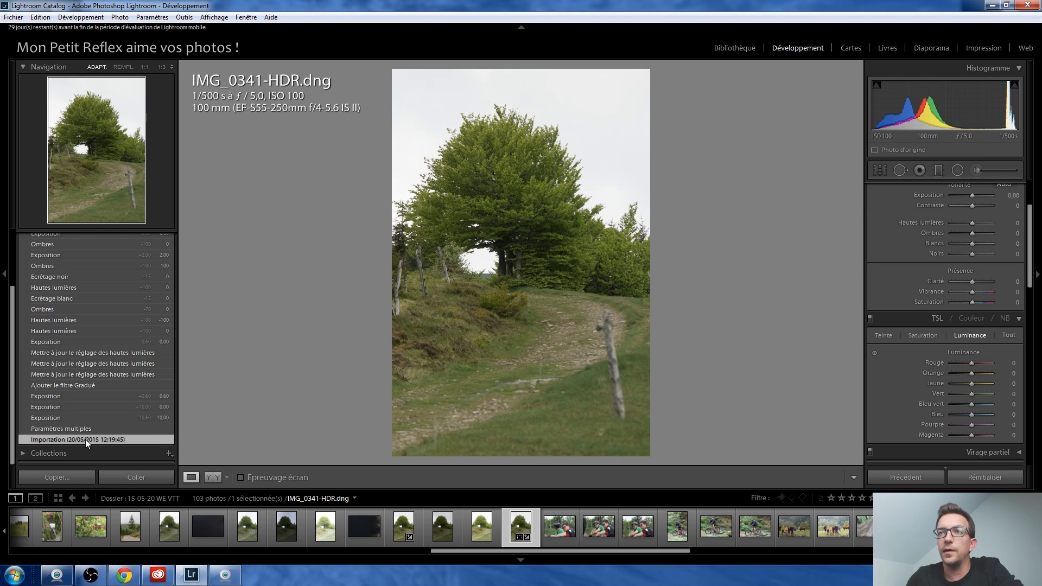
left_click(395, 523)
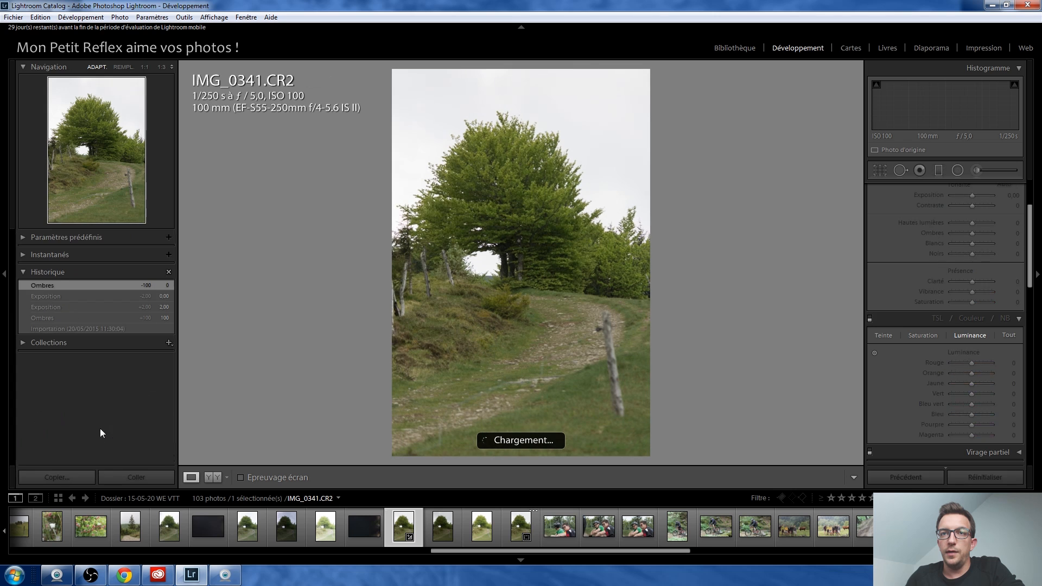
left_click(76, 329)
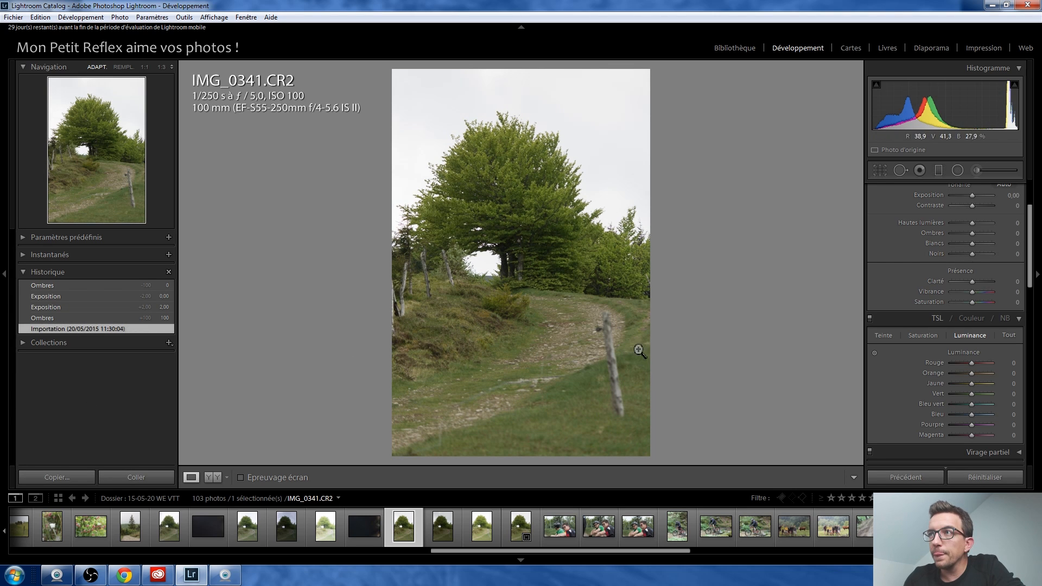
- On IMG_0341.CR2, set the highlights to −85, the shadows to +80 and the blacks to −20
scroll(885, 277, "up", 3)
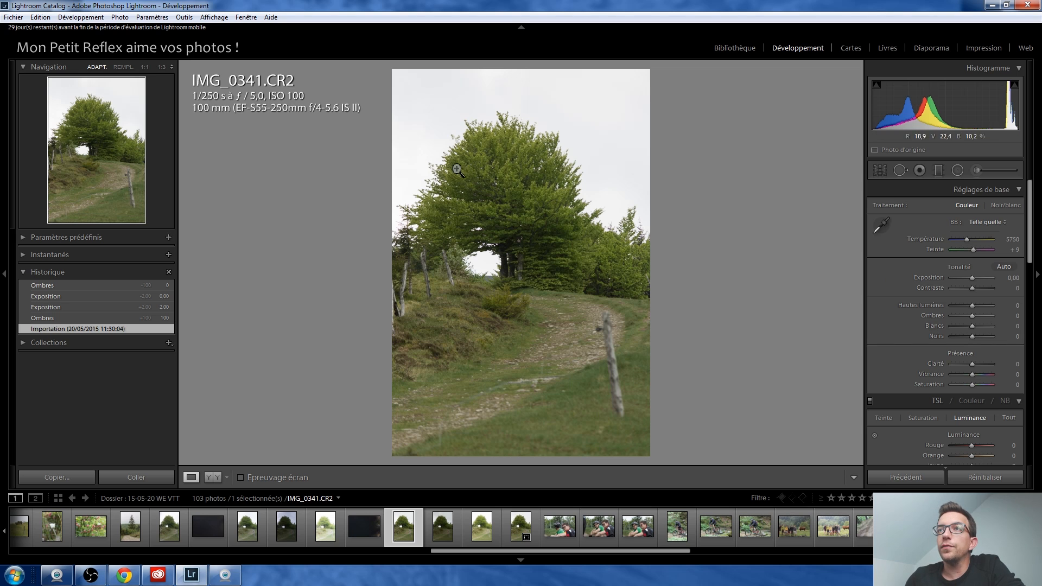
mouse_move(972, 306)
left_mouse_down()
mouse_move(943, 305)
mouse_move(988, 318)
left_mouse_up()
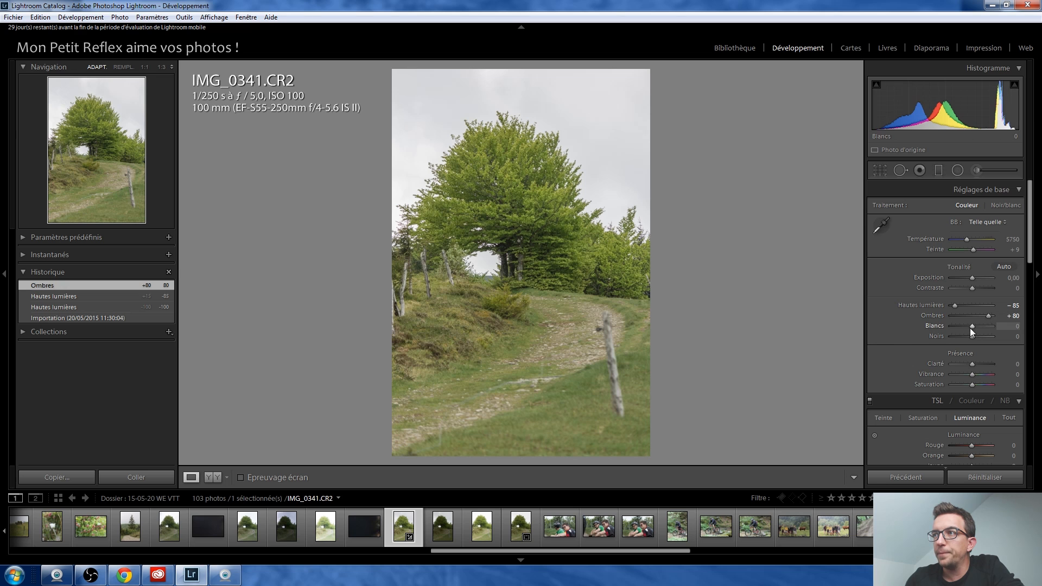
key("Down")
key("Down")
key("Down")
key("Down")
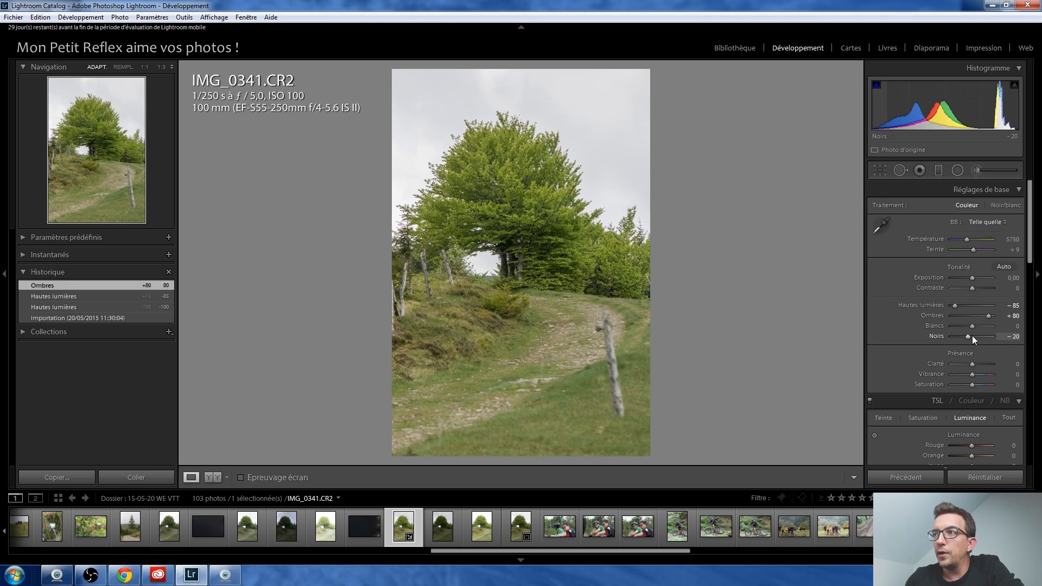
- Raise the whites of IMG_0341.CR2 to +30
key("Up")
key("Up")
key("Up")
key("Up")
key("Up")
key("Up")
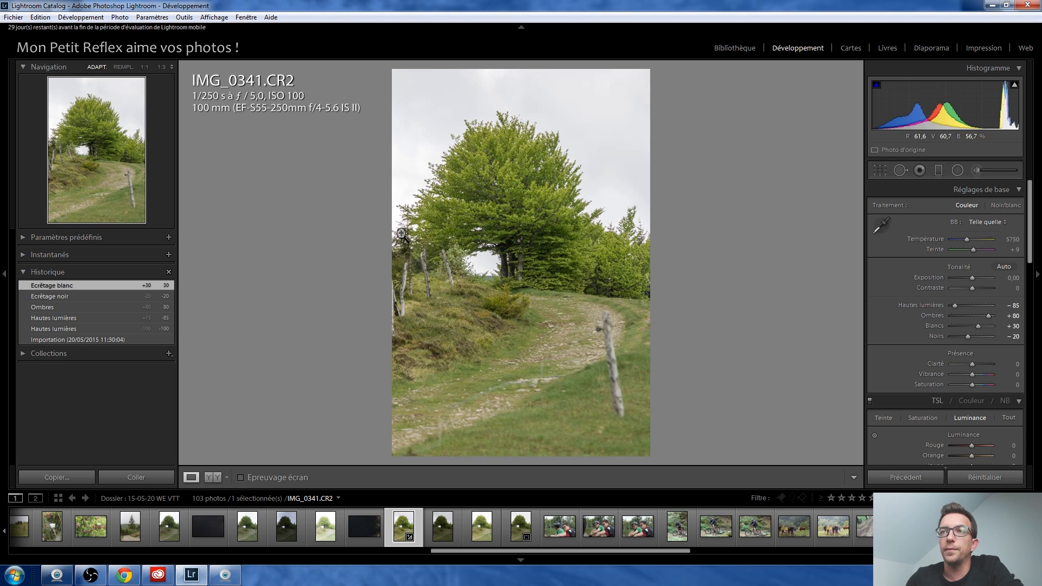
- Set the clarity of IMG_0341.CR2 to +30 and its contrast to −15
key("Up")
key("Up")
key("Up")
key("Up")
key("Up")
key("Up")
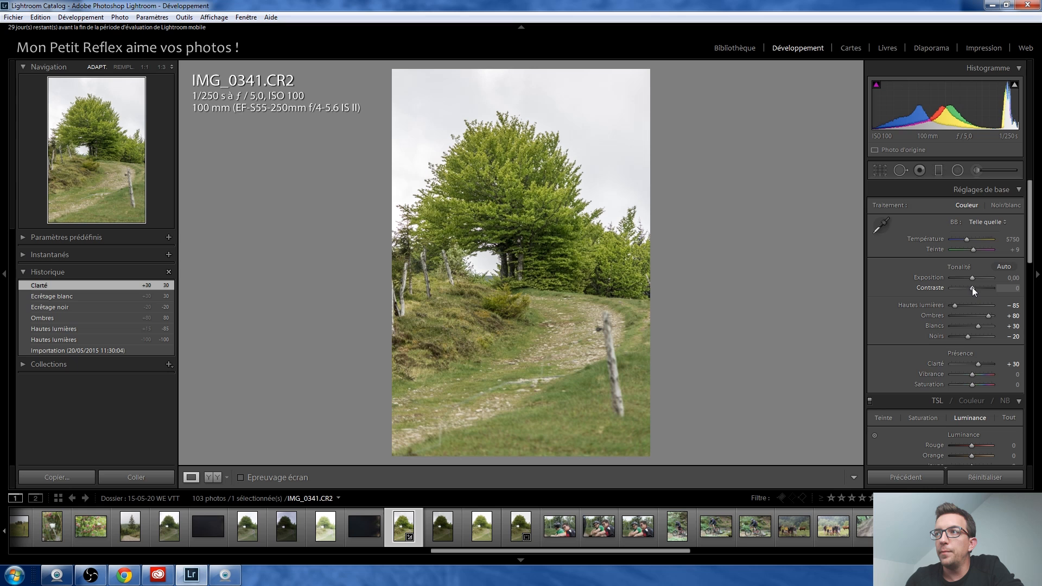
key("Down")
key("Down")
key("Down")
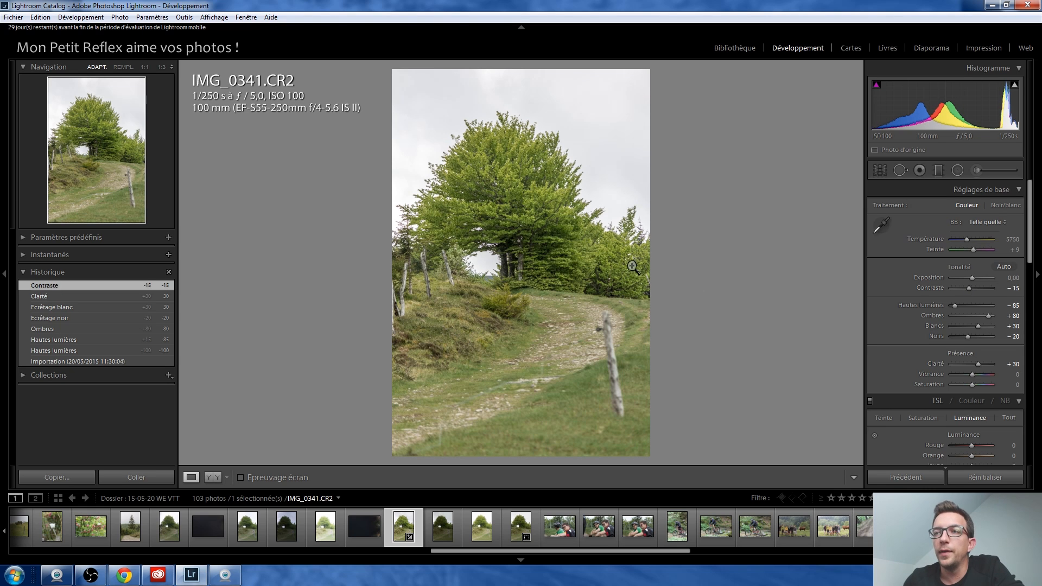
- Select IMG_0341.CR2 together with IMG_0341-HDR.dng and synchronize the raw photo's develop settings to the HDR file
left_click(519, 525, "shift")
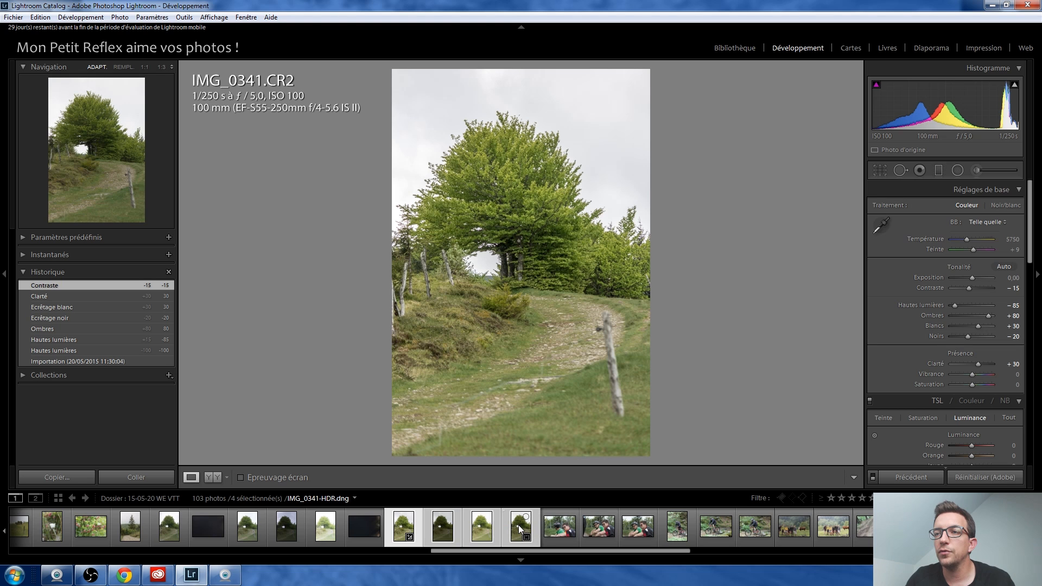
left_click(438, 532)
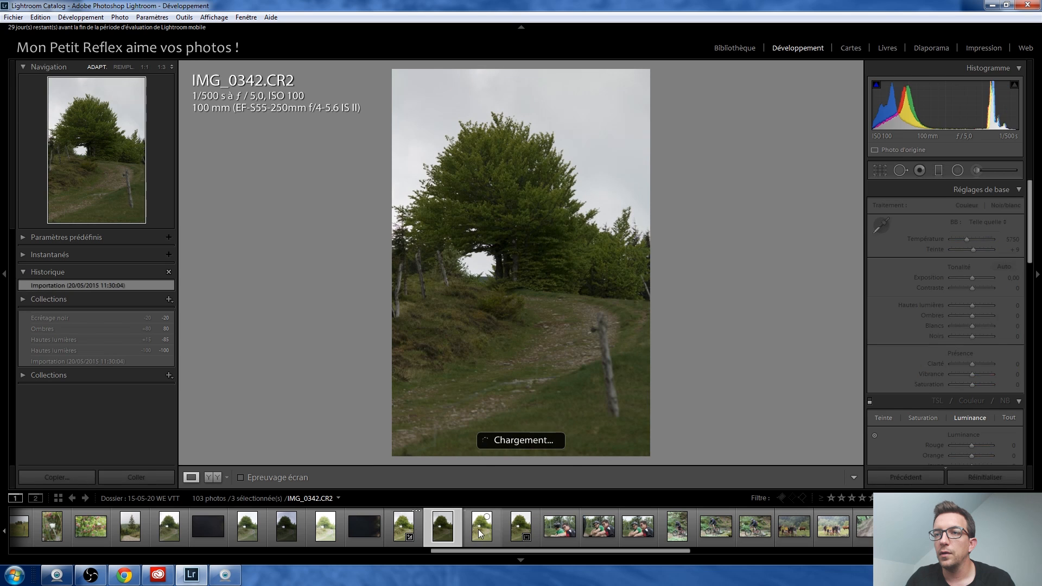
left_click(403, 527)
left_click(510, 533, "ctrl")
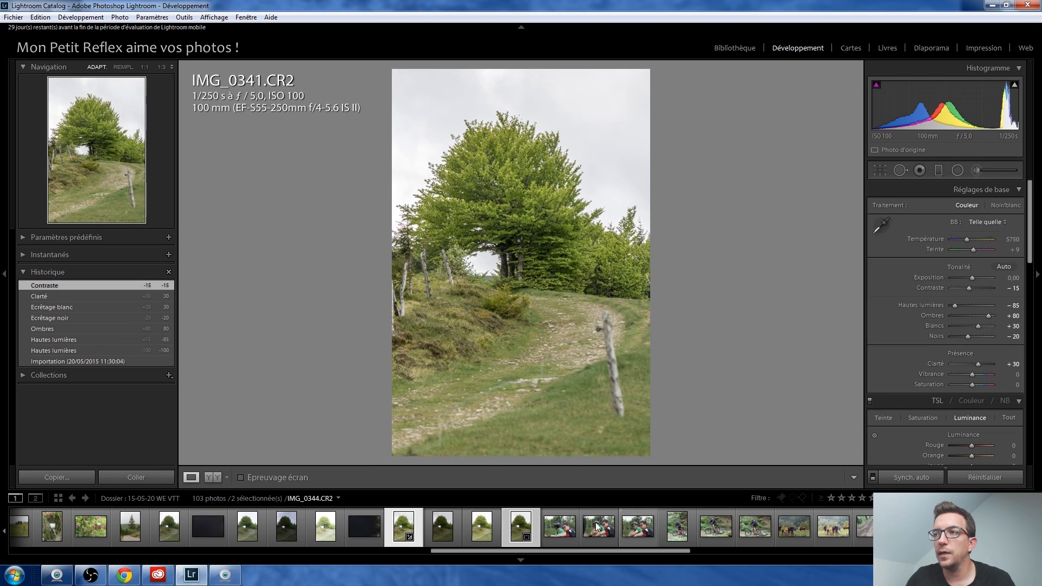
left_click(903, 477)
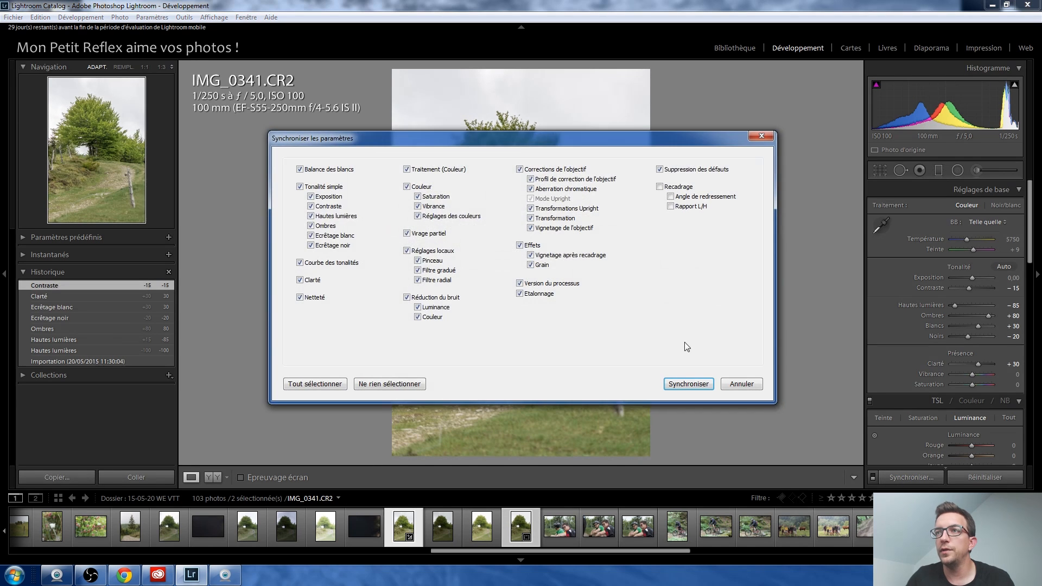
left_click(682, 384)
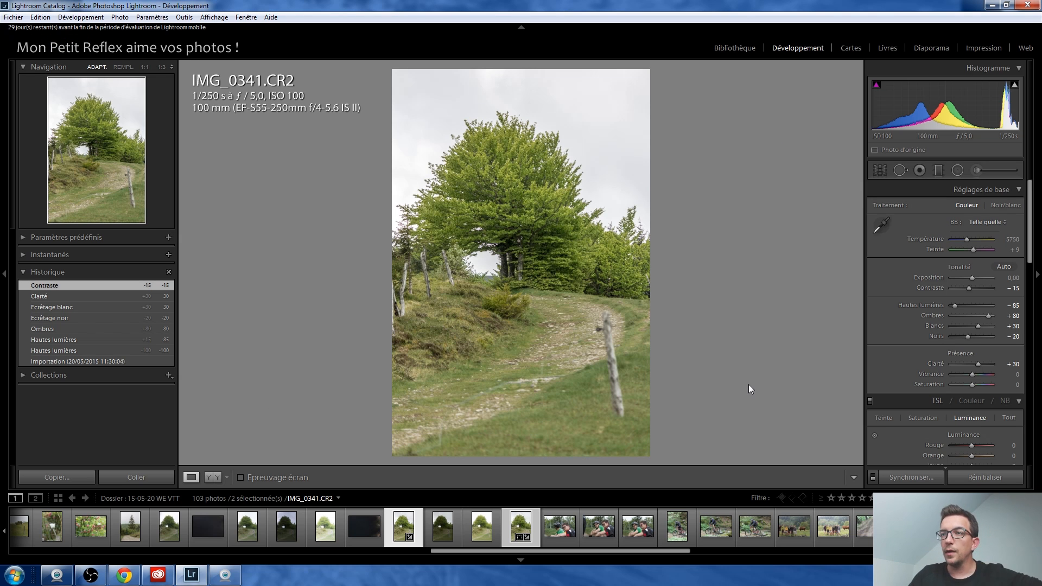
- Compare the synchronized IMG_0341-HDR.dng with the edited IMG_0341.CR2
left_click(493, 531)
left_click(518, 528)
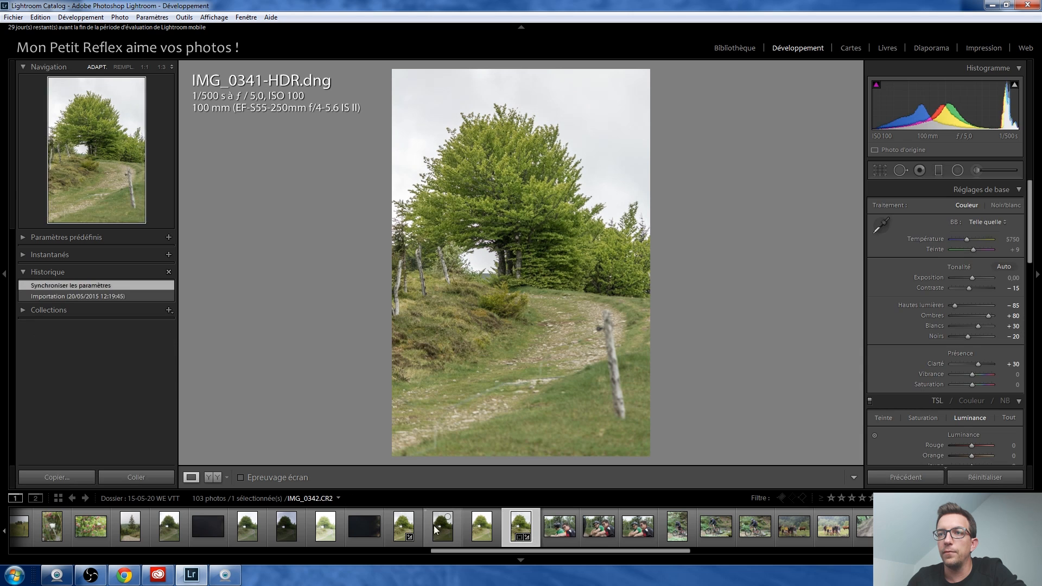
left_click(412, 525)
- Display IMG_0341-HDR.dng and set its highlights to −84 after trying −100
left_click(510, 528)
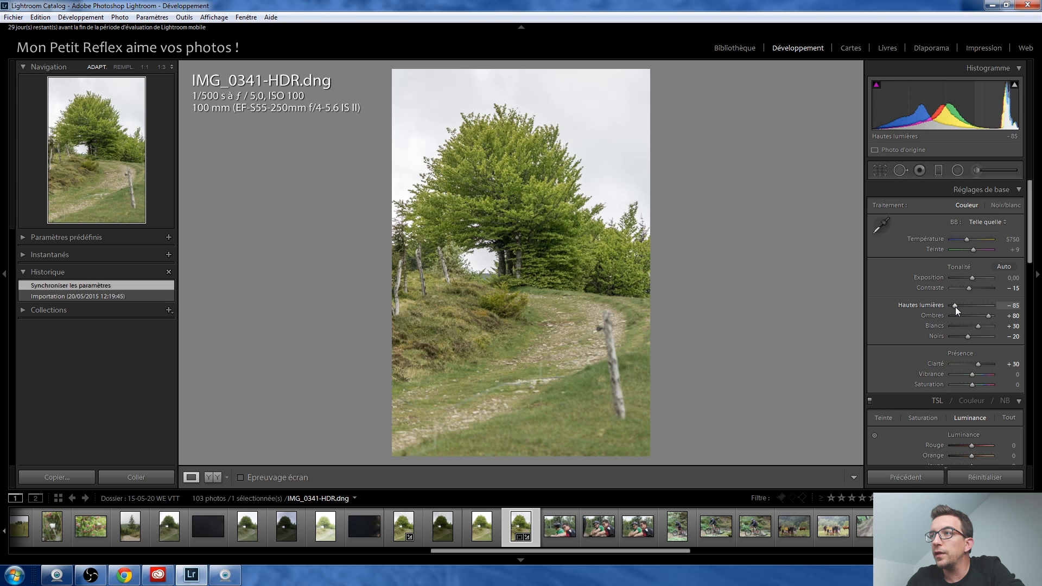
mouse_move(955, 308)
left_mouse_down()
mouse_move(907, 308)
mouse_move(956, 306)
left_mouse_up()
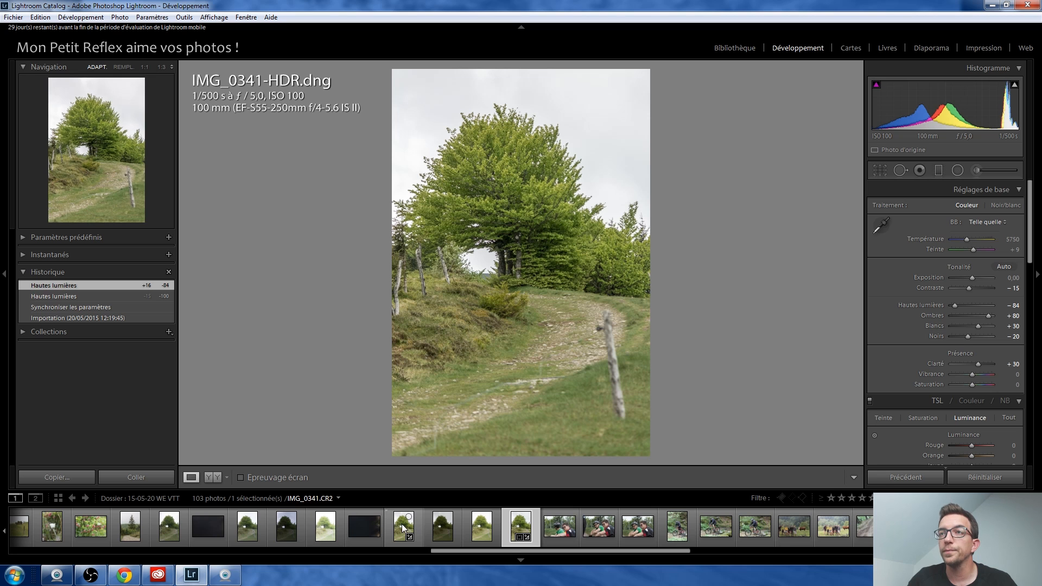
- Try the maximum exposure on both files, +10.00 on IMG_0341-HDR.dng and +5.00 on IMG_0341.CR2, resetting each to 0
left_click_drag(972, 280, 1002, 279)
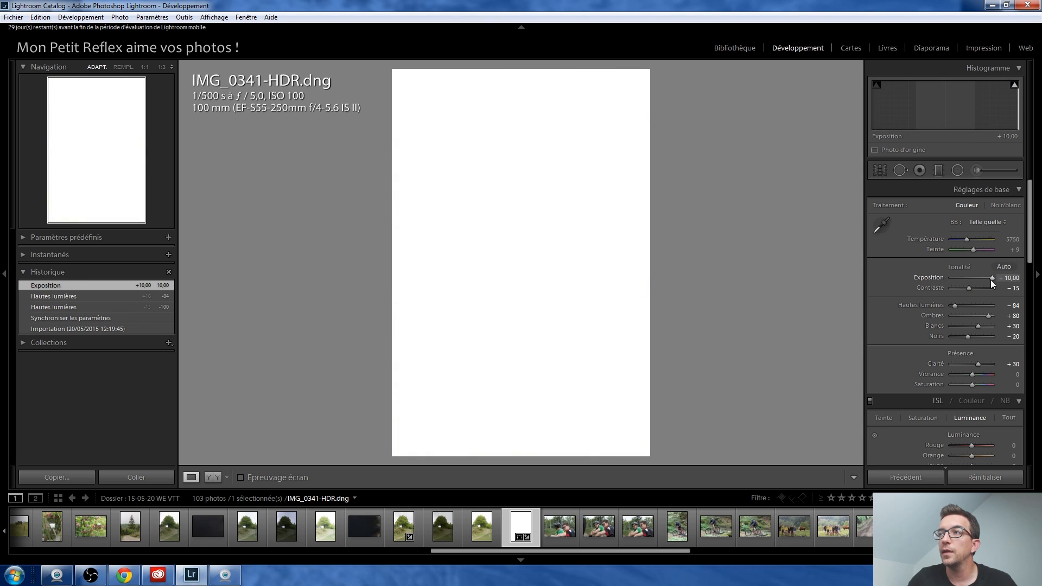
double_click(991, 279)
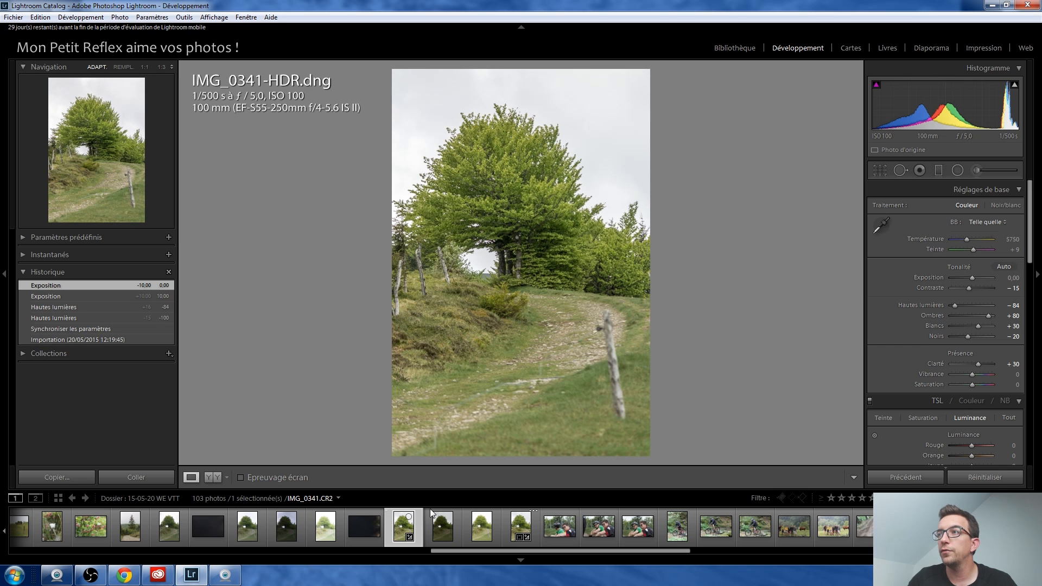
left_click_drag(973, 278, 1008, 278)
double_click(994, 281)
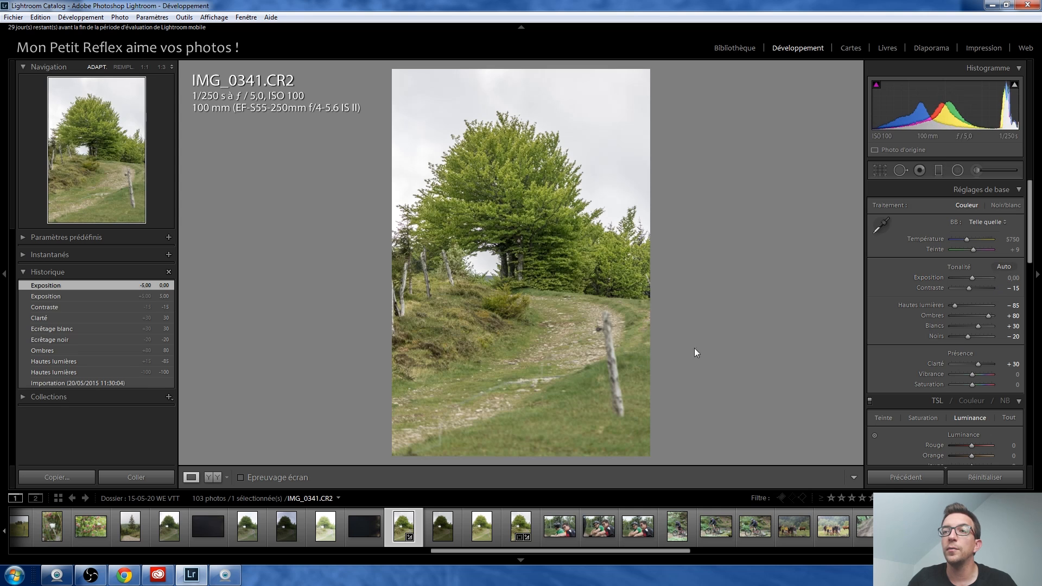
- Examine the tree trunks of IMG_0341-HDR.dng at 1:1 magnification
left_click(515, 522)
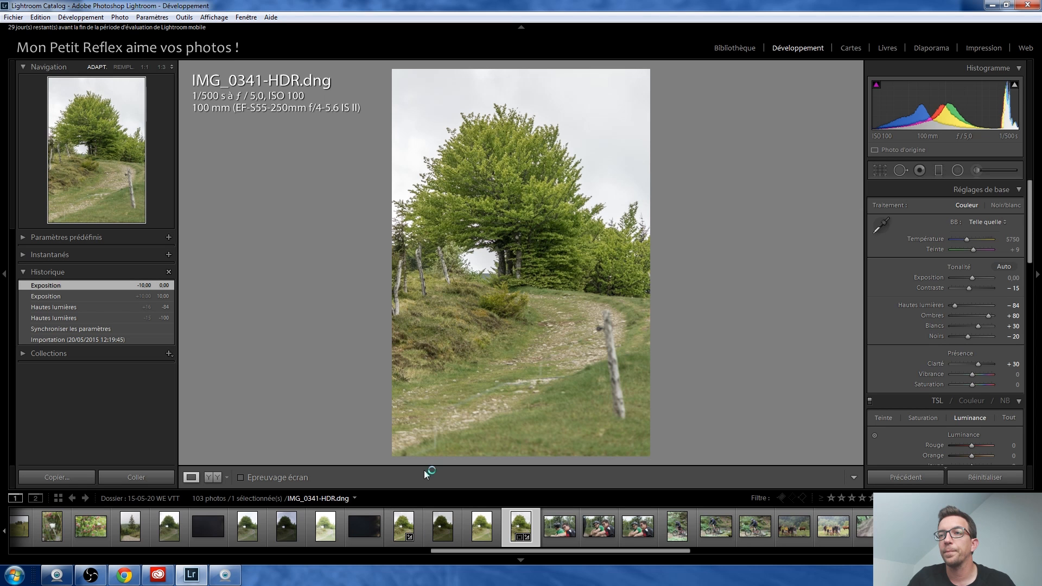
left_click(149, 67)
left_click(145, 66)
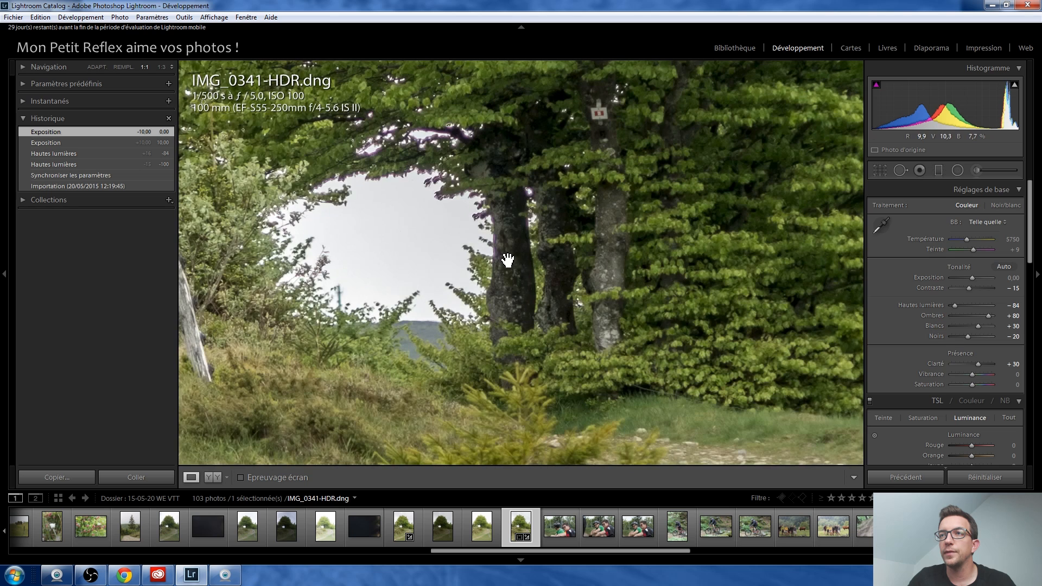
left_click_drag(530, 293, 509, 329)
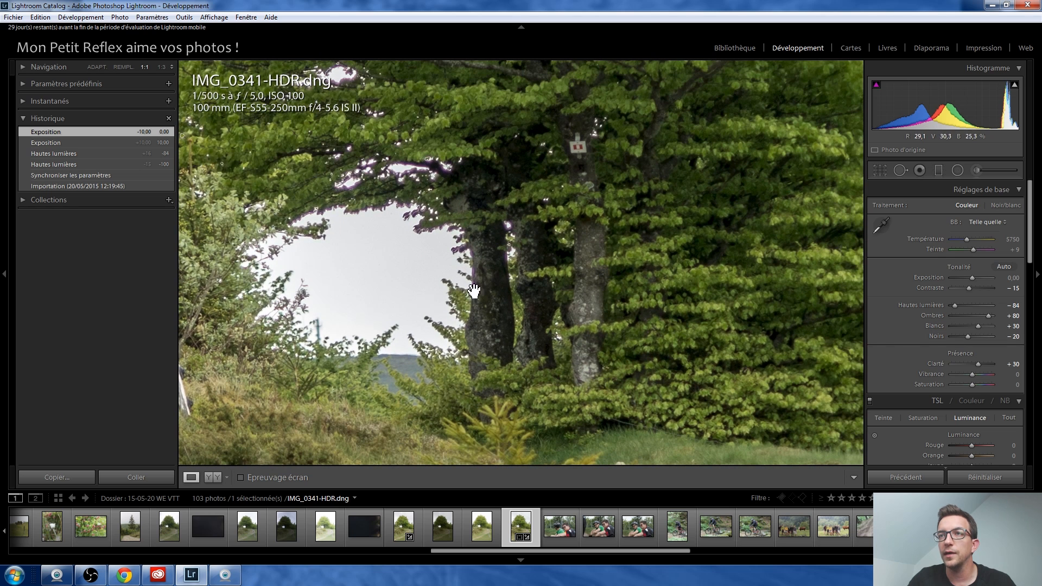
- Display the same area of IMG_0341.CR2 and set its exposure to +2.00
left_click(398, 532)
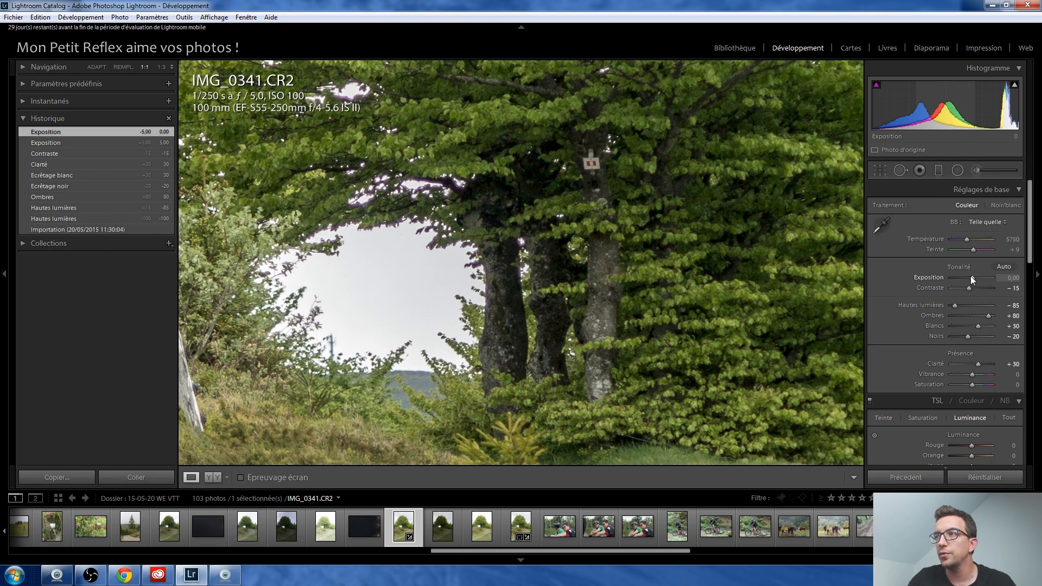
left_click(1003, 278)
type("2")
key("Return")
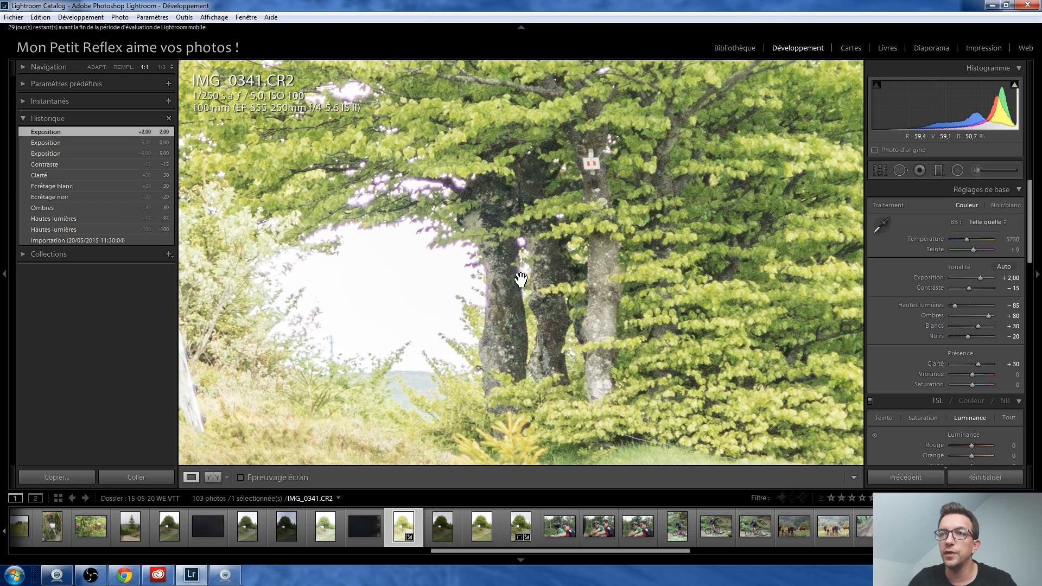
- Display IMG_0341-HDR.dng and set its exposure to +2.00
left_click(516, 525)
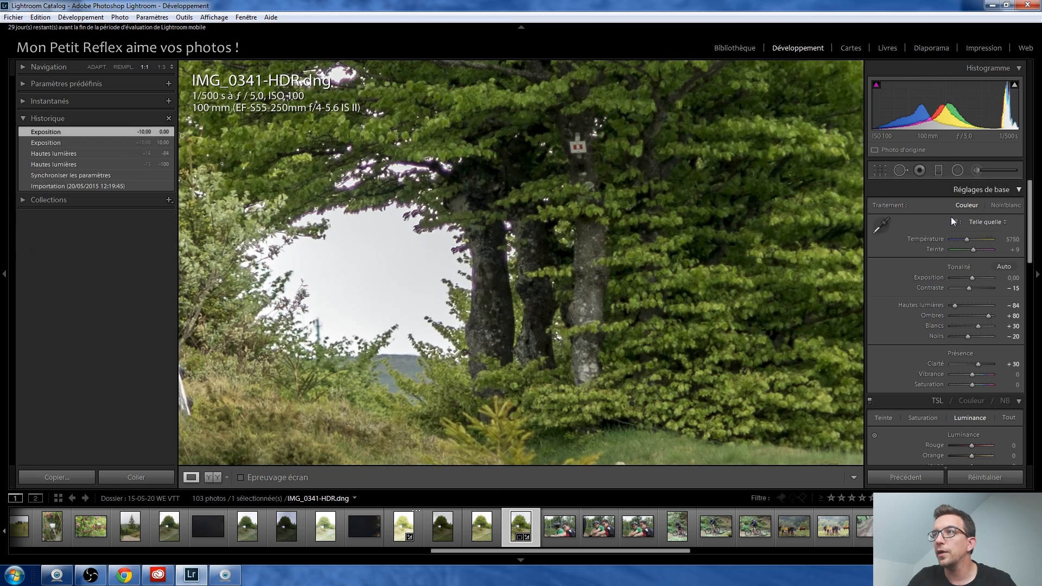
left_click(1013, 277)
type("2")
key("Return")
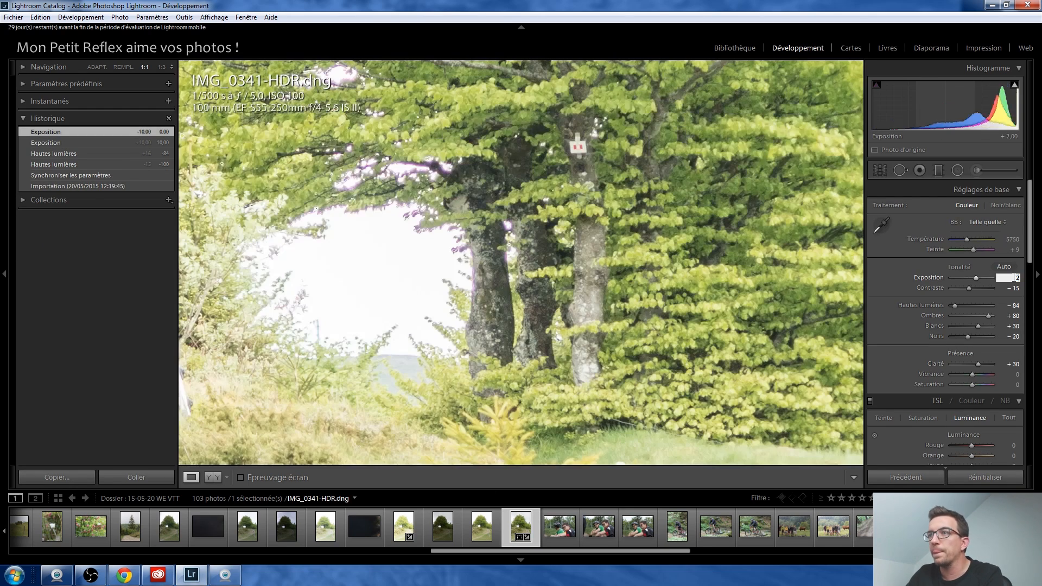
- Compare the brightened trunks in IMG_0341.CR2 and IMG_0341-HDR.dng at 1:1, ending with the whole HDR photo fitted to the view
left_click(409, 527)
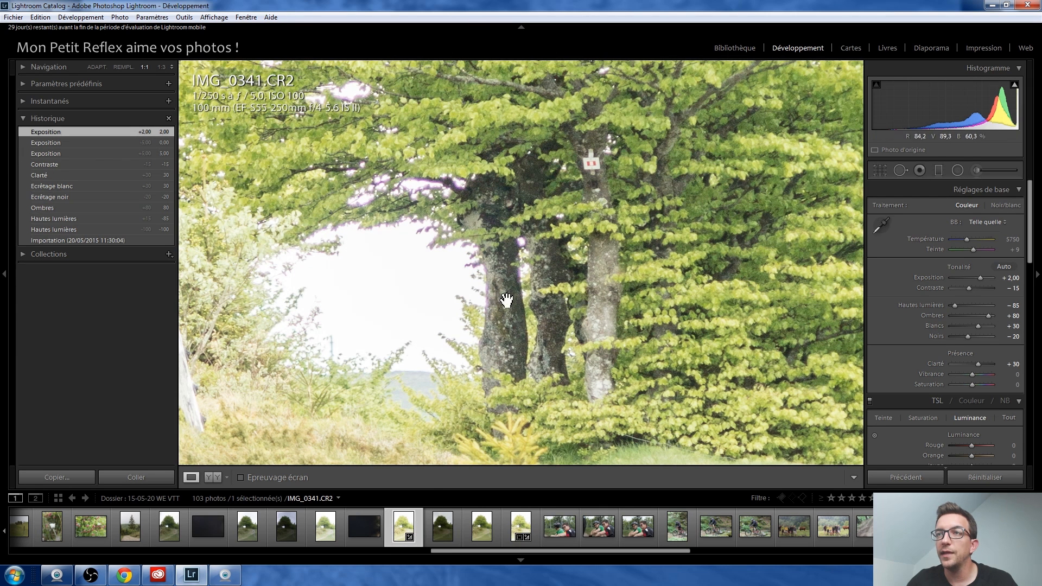
left_click(521, 525)
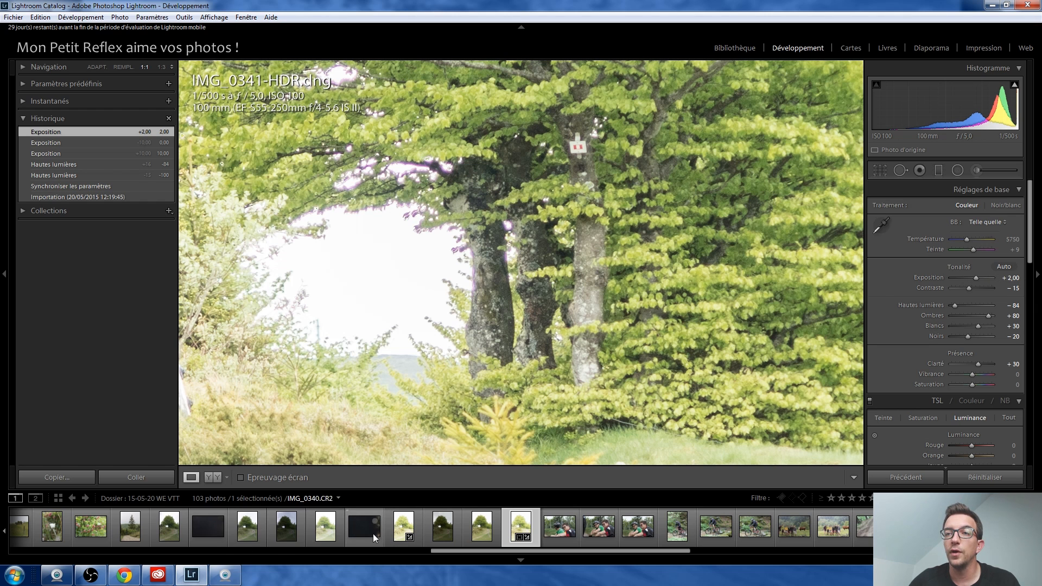
left_click(391, 529)
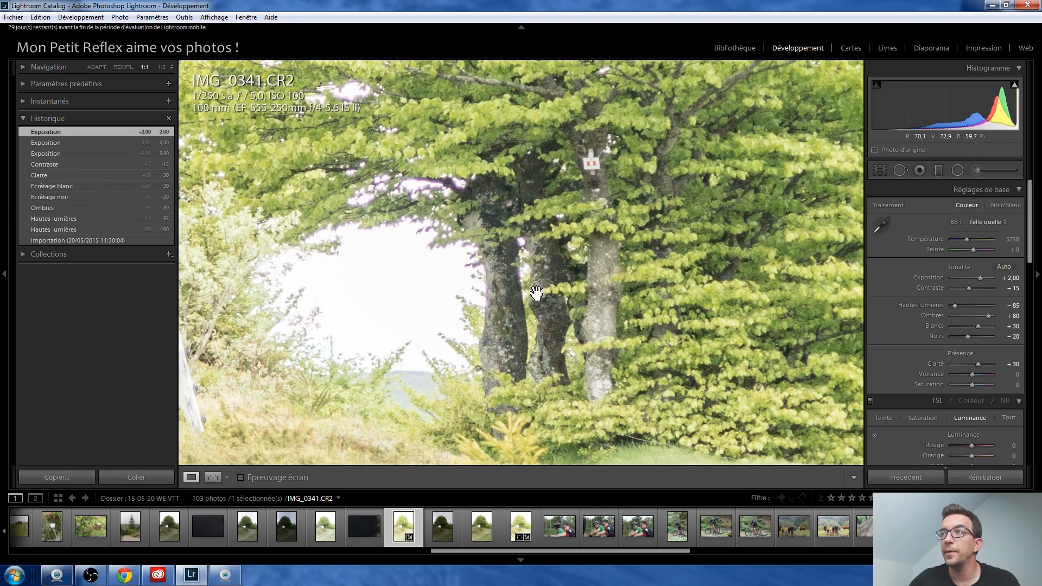
left_click(508, 333)
left_click(522, 526)
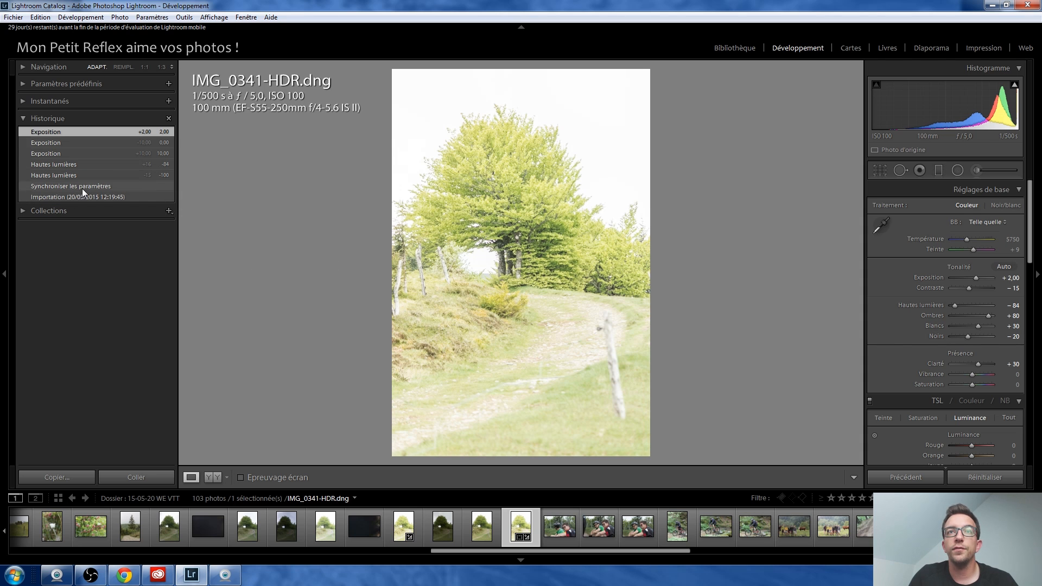
- Show the previous import in the Library and select all three bracketed camera photos
left_click(733, 48)
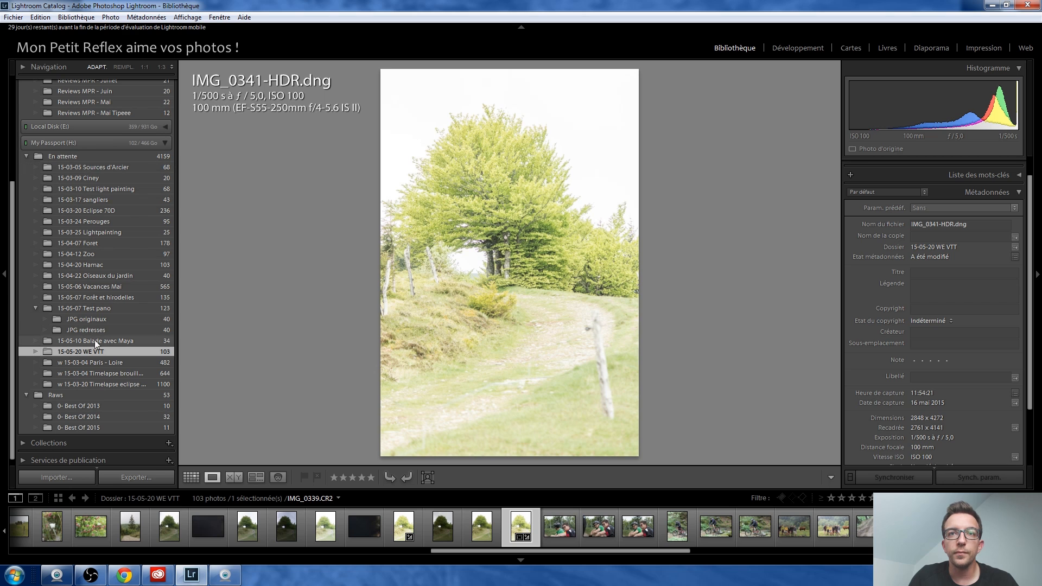
scroll(90, 326, "up", 5)
left_click(80, 130)
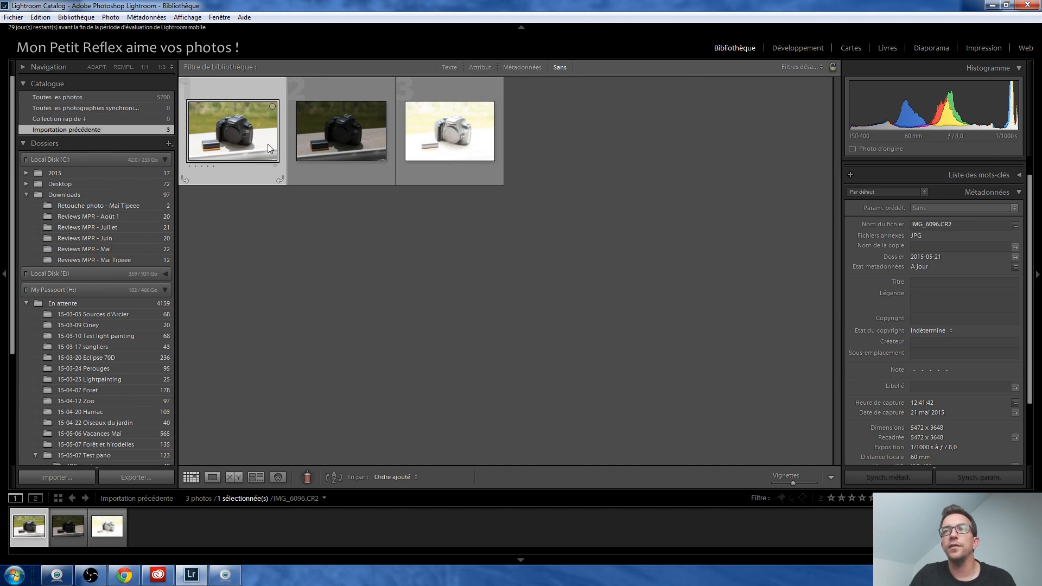
mouse_move(449, 155)
key("ctrl+a")
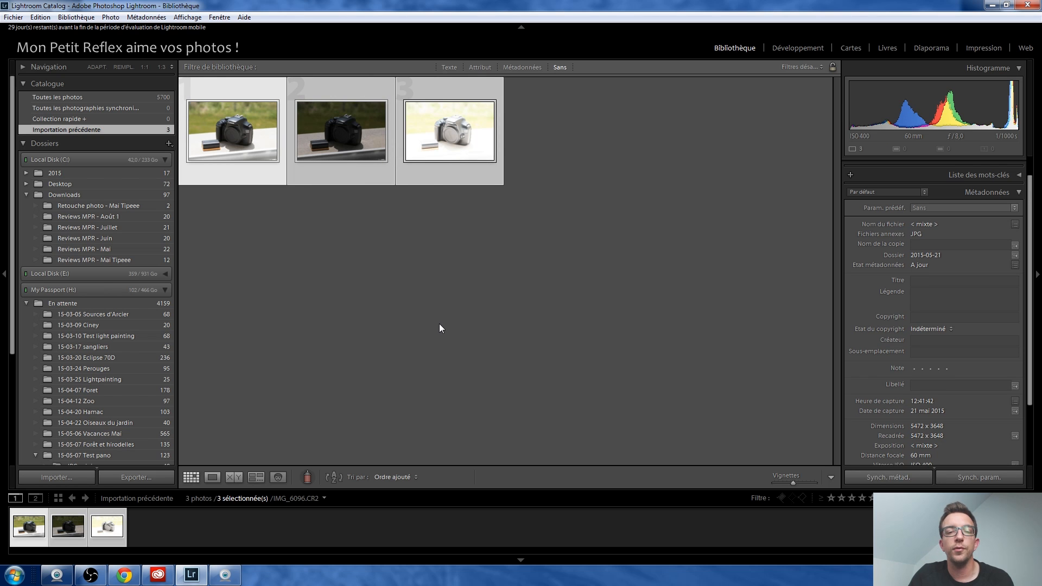
- Merge the selected photos to HDR with the deghosting level set to Nul
right_click(429, 153)
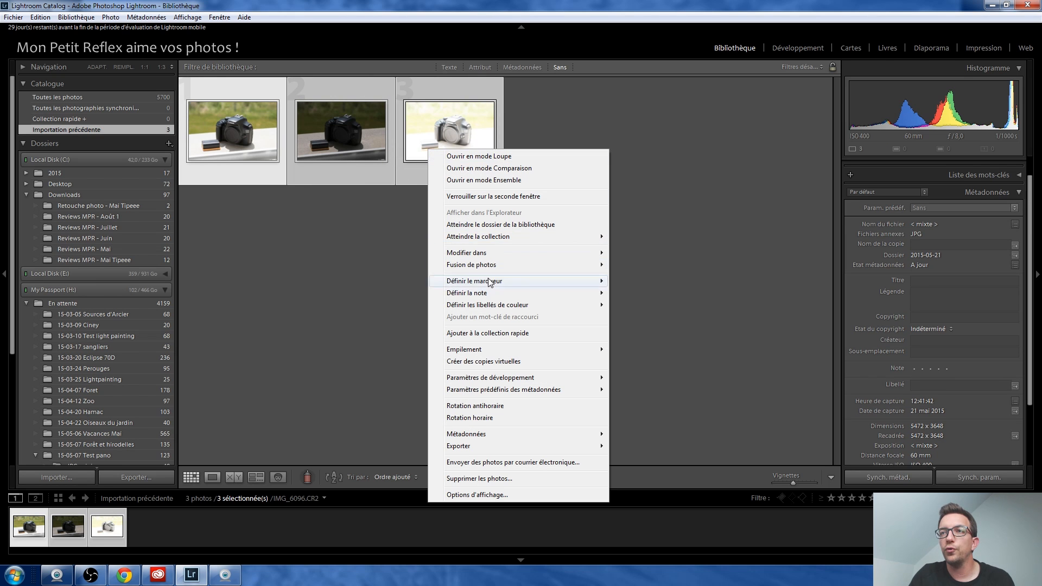
mouse_move(543, 264)
left_click(627, 268)
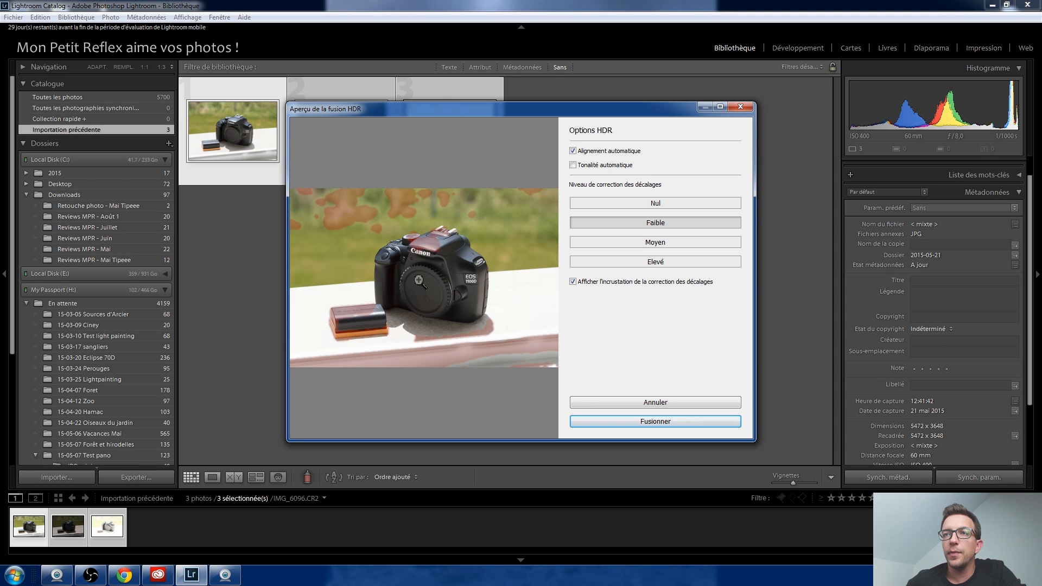
left_click(632, 204)
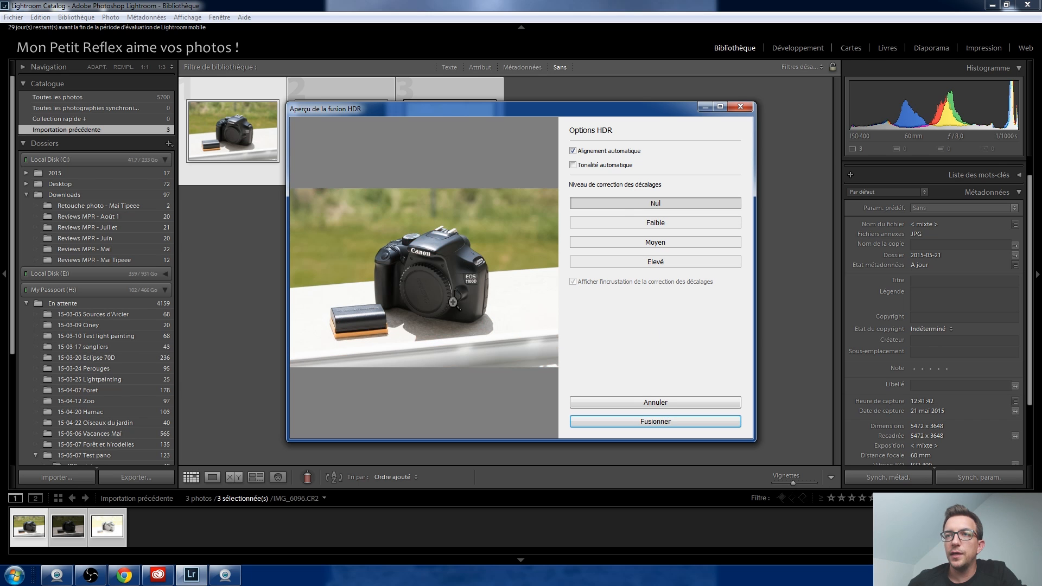
left_click(645, 423)
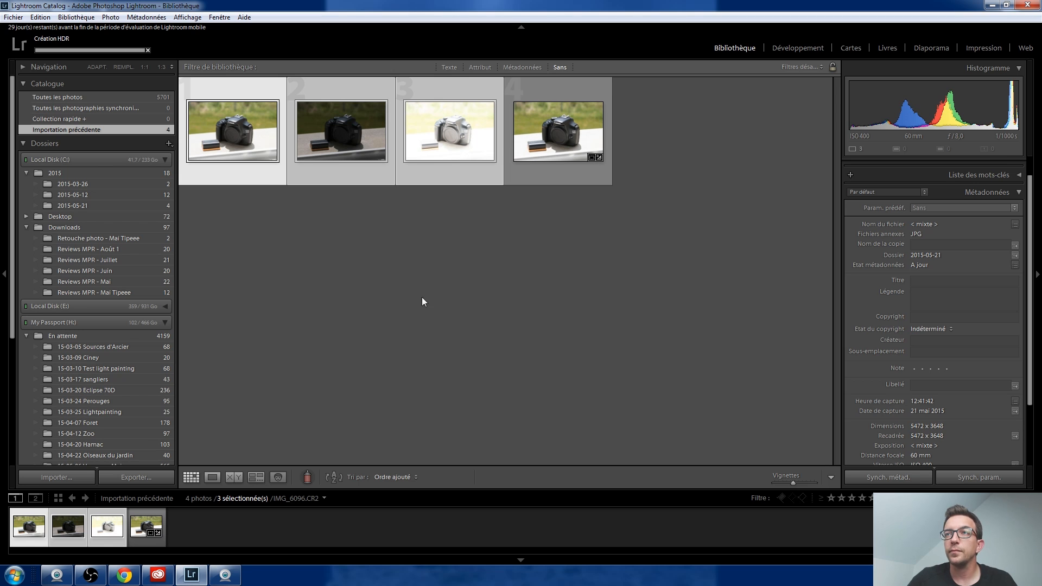
- Open IMG_6096.CR2 in the Develop module and set its shadows (Ombres) to +100 and exposure to +2.00
left_click(555, 144)
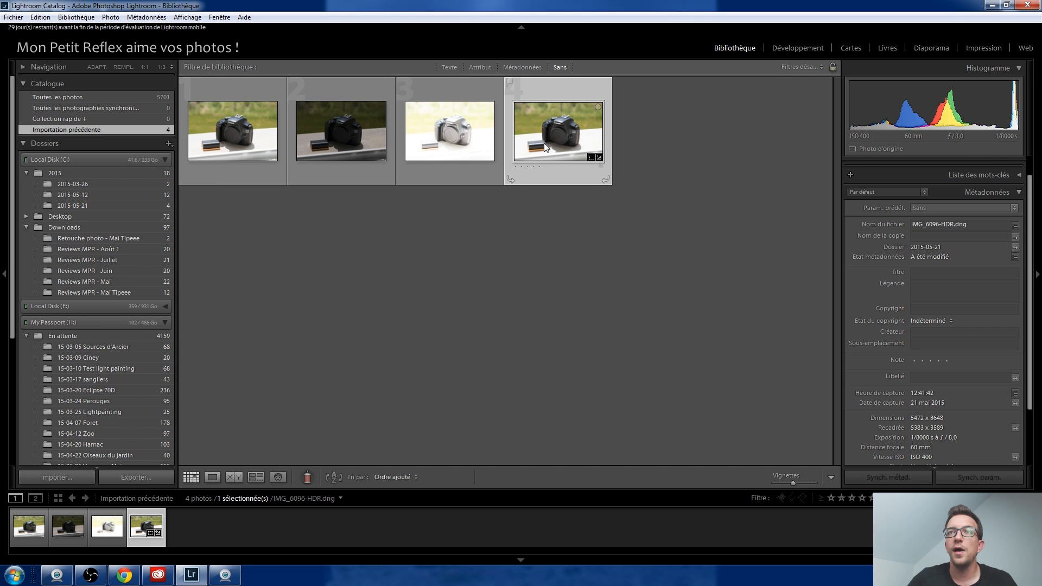
double_click(247, 135)
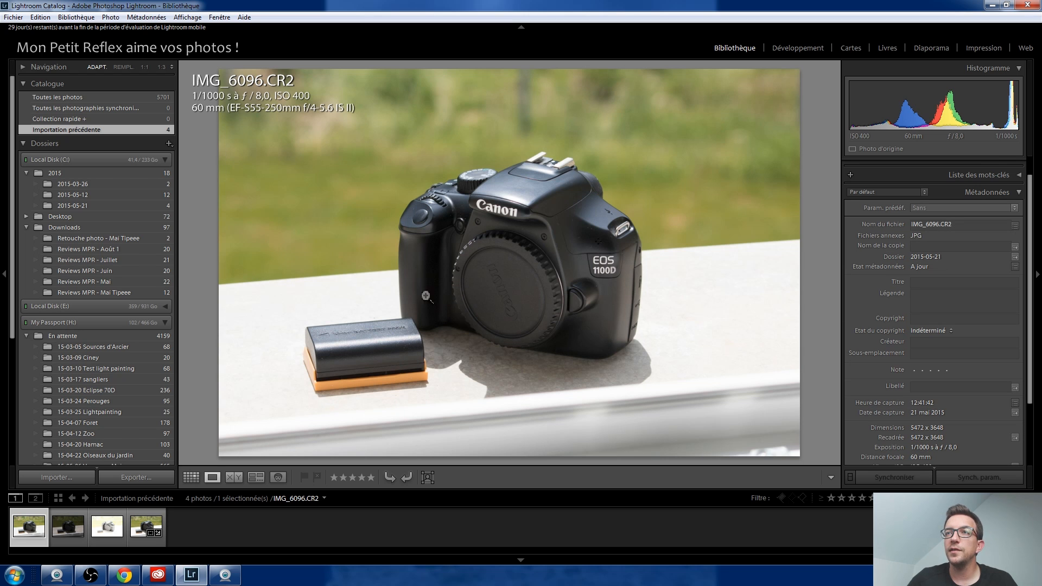
left_click(792, 48)
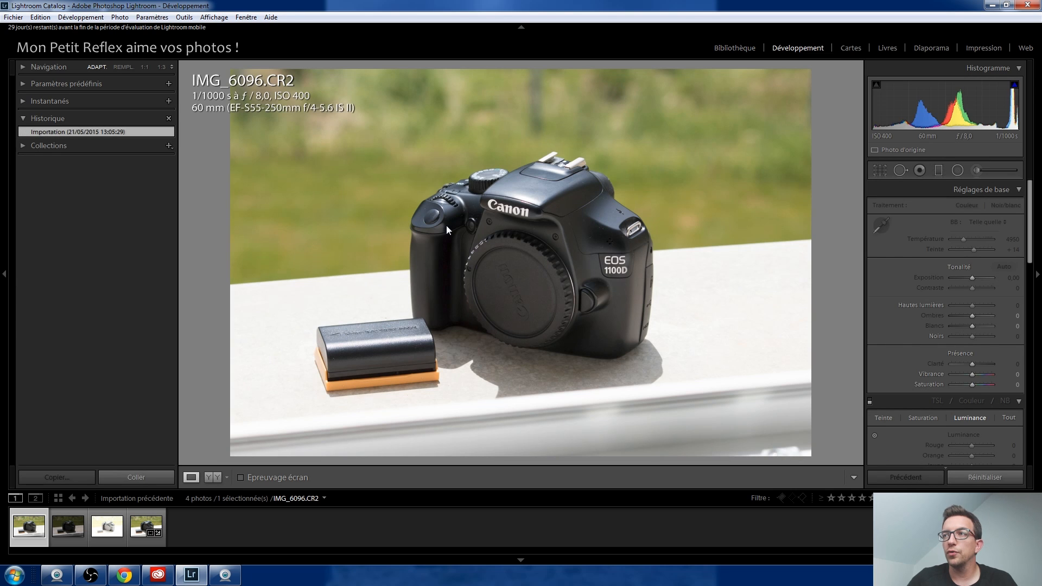
left_click_drag(973, 316, 1001, 316)
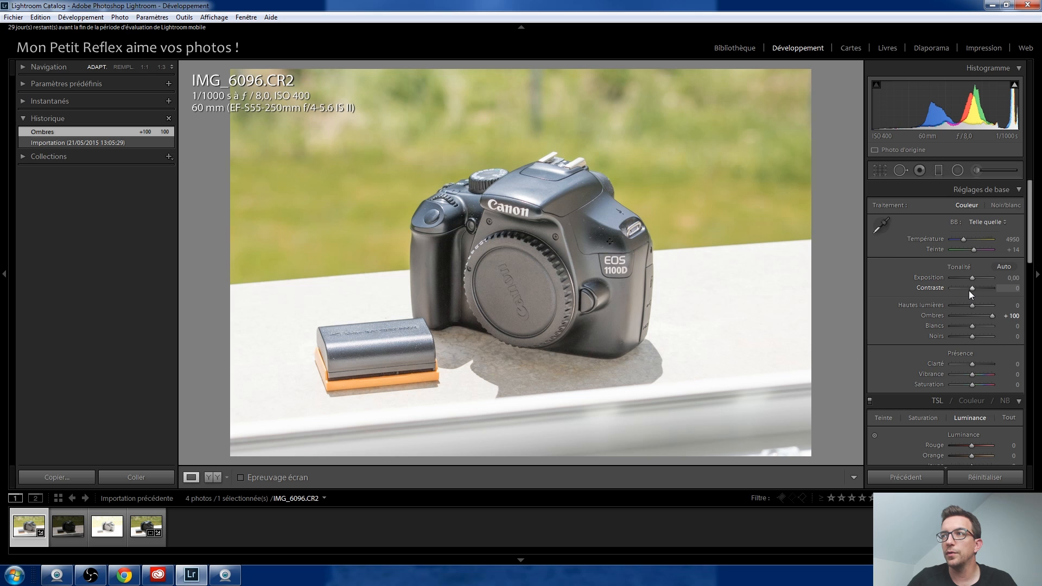
left_click(1010, 278)
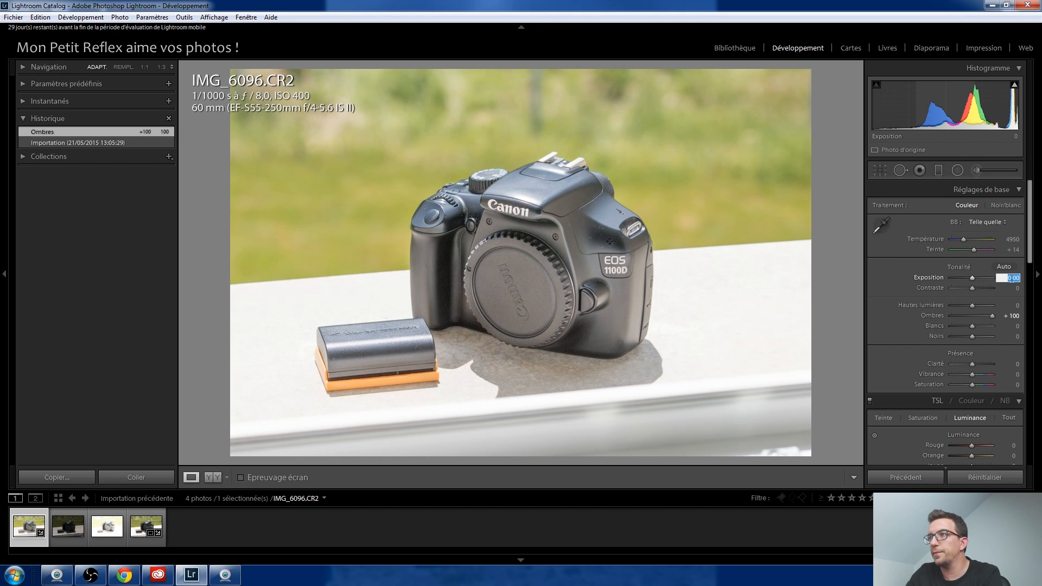
type("2")
key("Return")
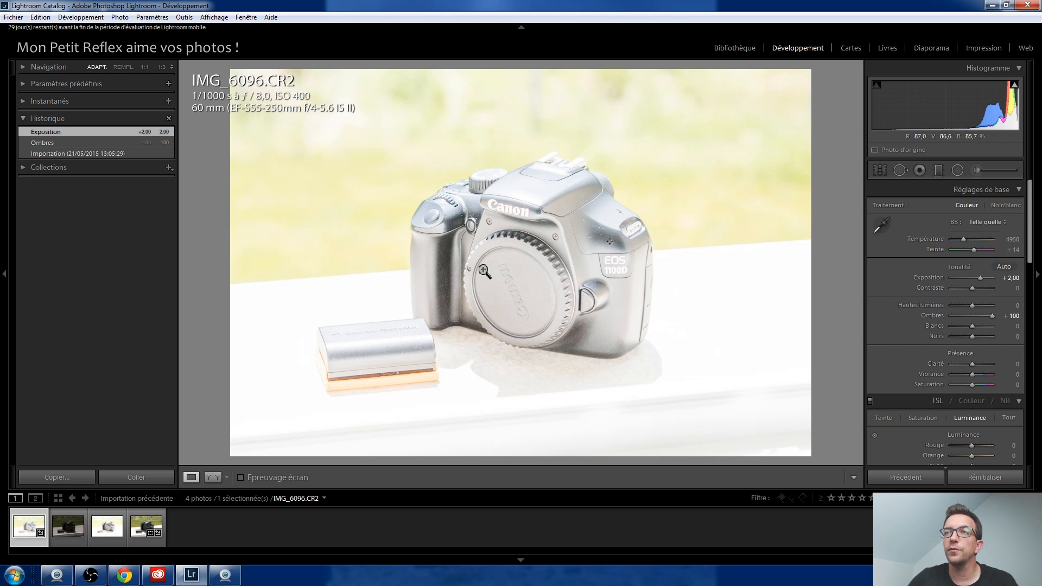
- With the camera grip at 1:1, switch from IMG_6096.CR2 to IMG_6096-HDR.dng and set its shadows to +100 and exposure to +2.00
left_click(454, 285)
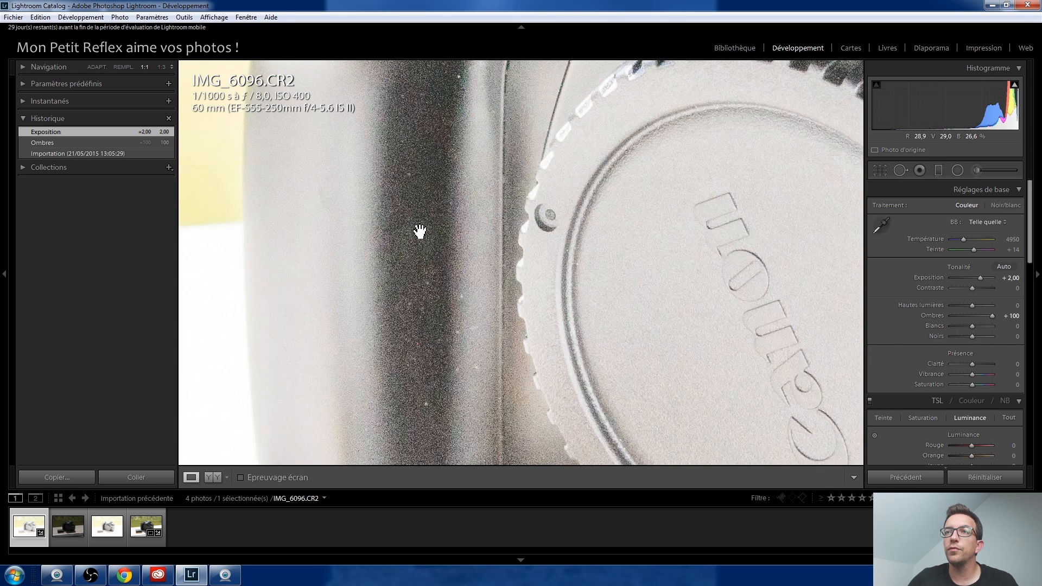
left_click_drag(422, 242, 384, 268)
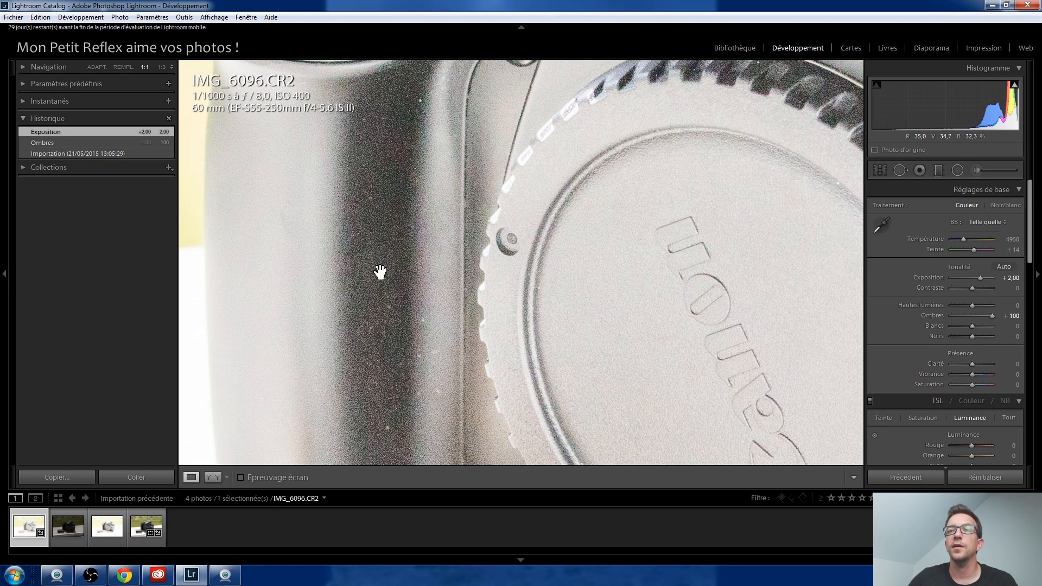
left_click(140, 526)
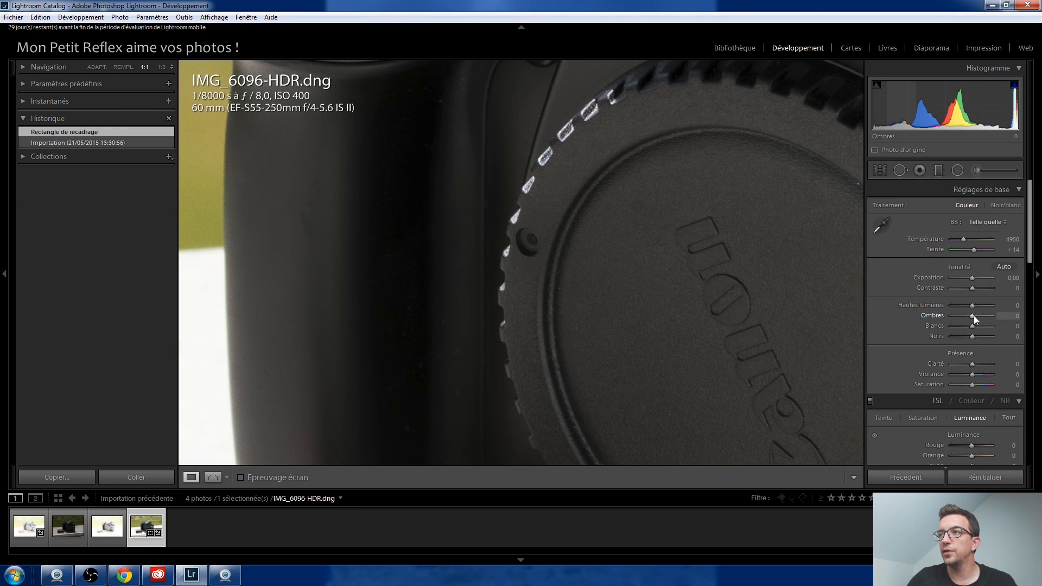
left_click_drag(974, 314, 1008, 315)
left_click(1011, 278)
type("2")
key("Return")
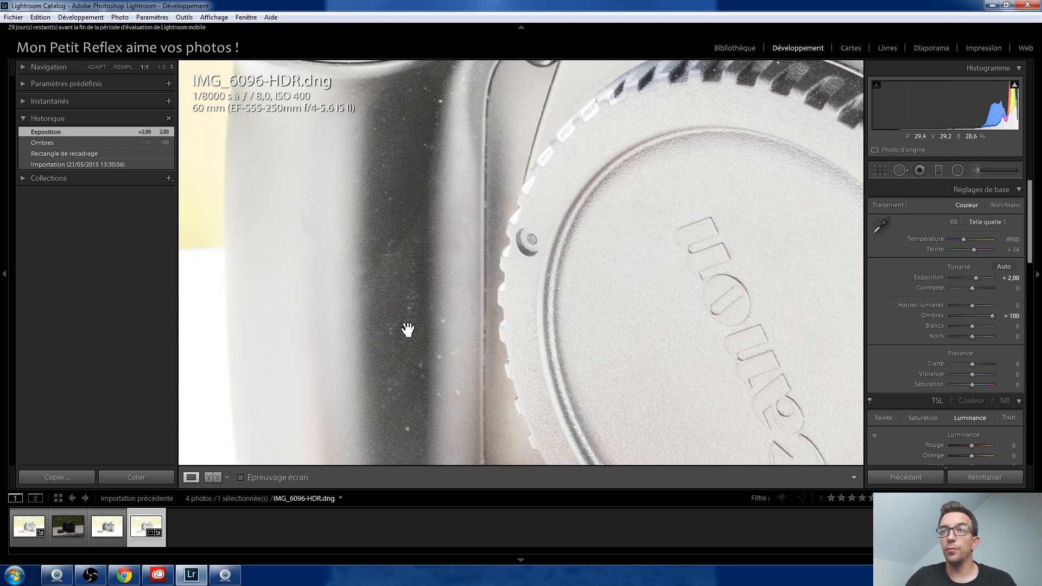
- Compare the noise on the brightened camera in IMG_6096-HDR.dng and IMG_6096.CR2 at 1:1 and fitted to the view
left_click_drag(408, 330, 412, 260)
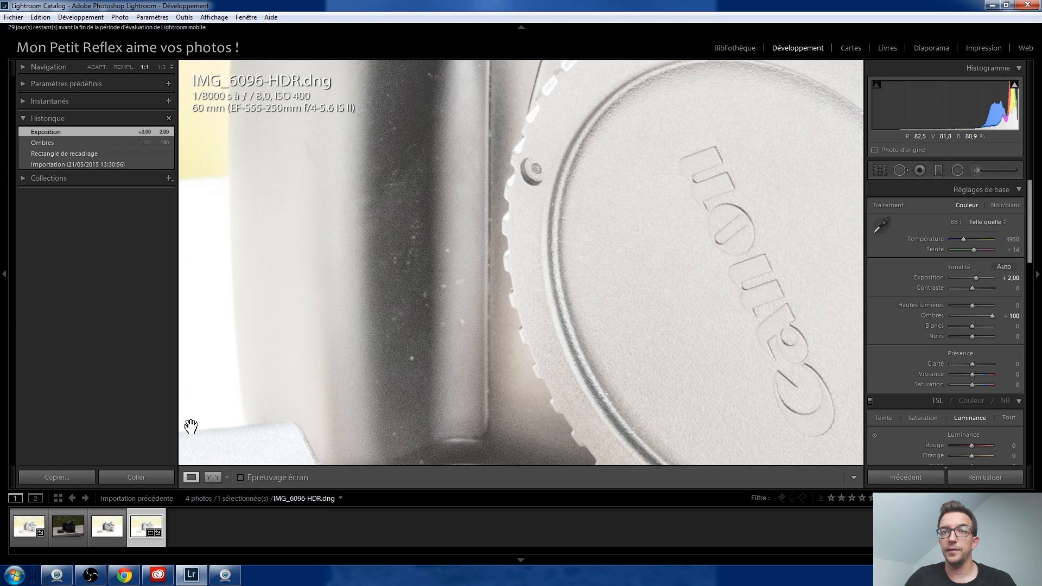
left_click(29, 528)
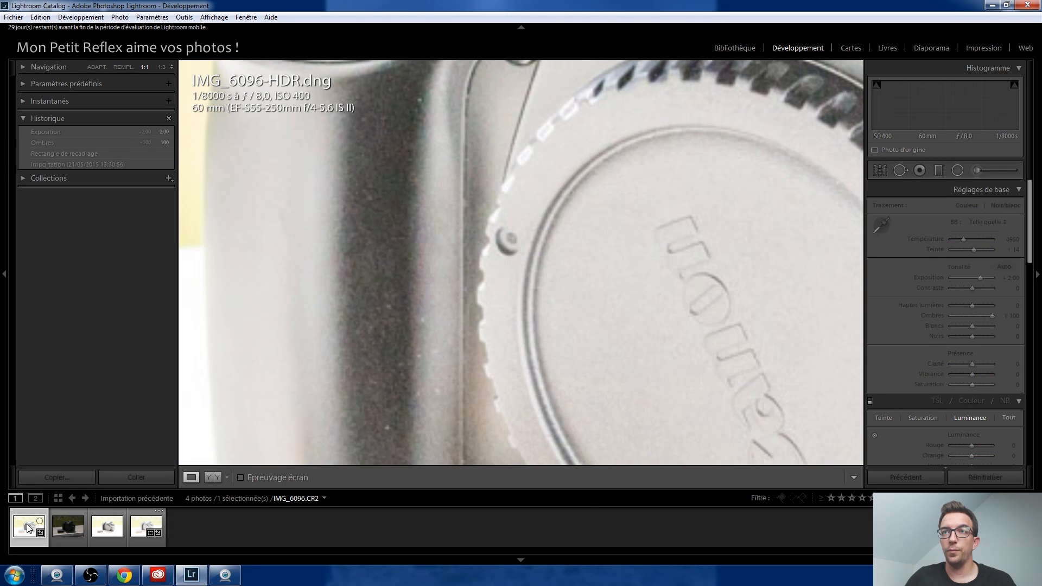
left_click(139, 518)
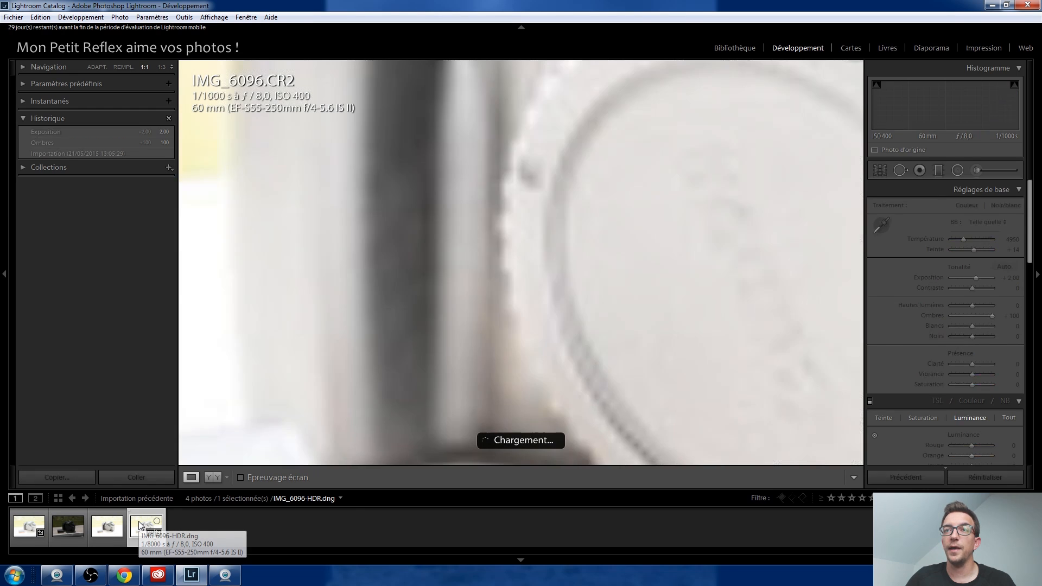
left_click(462, 310)
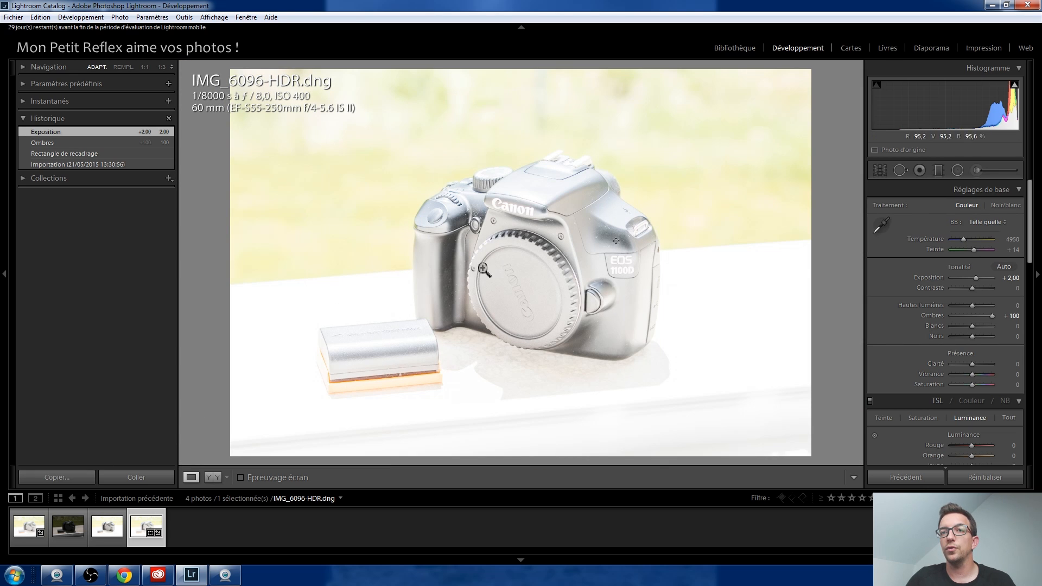
left_click(28, 527)
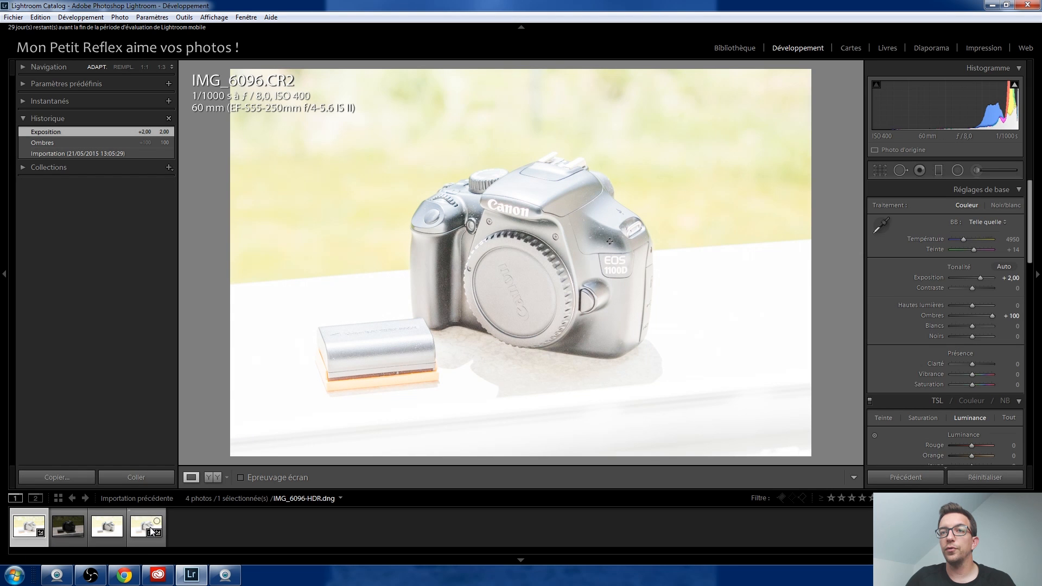
left_click(141, 529)
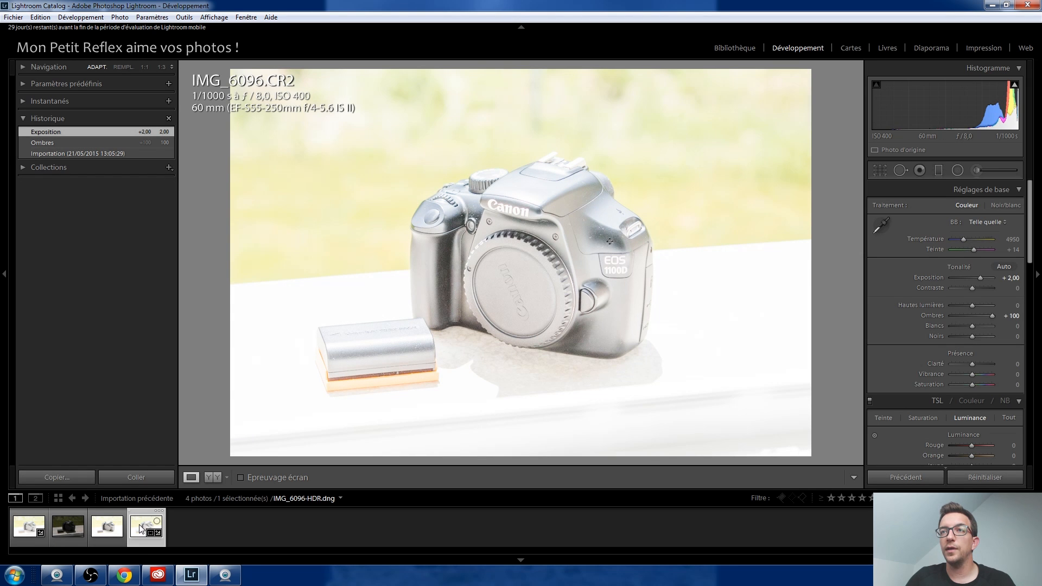
left_click(455, 266)
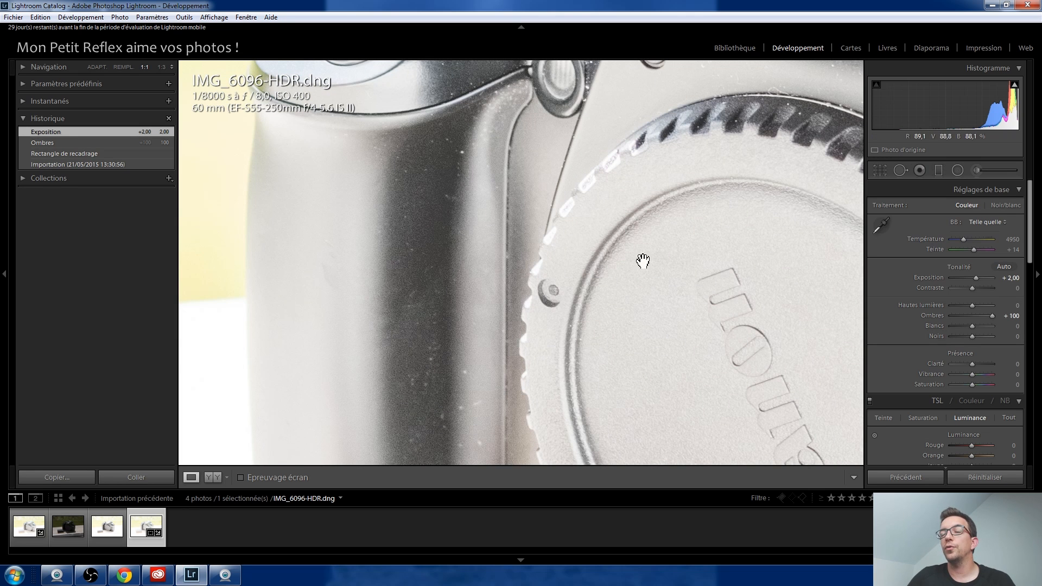
left_click(432, 299)
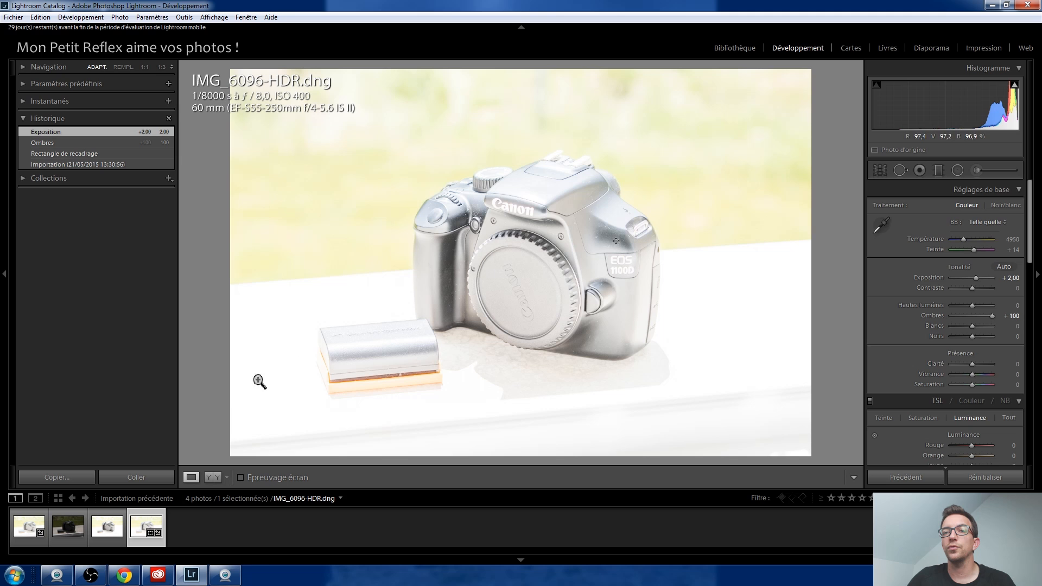